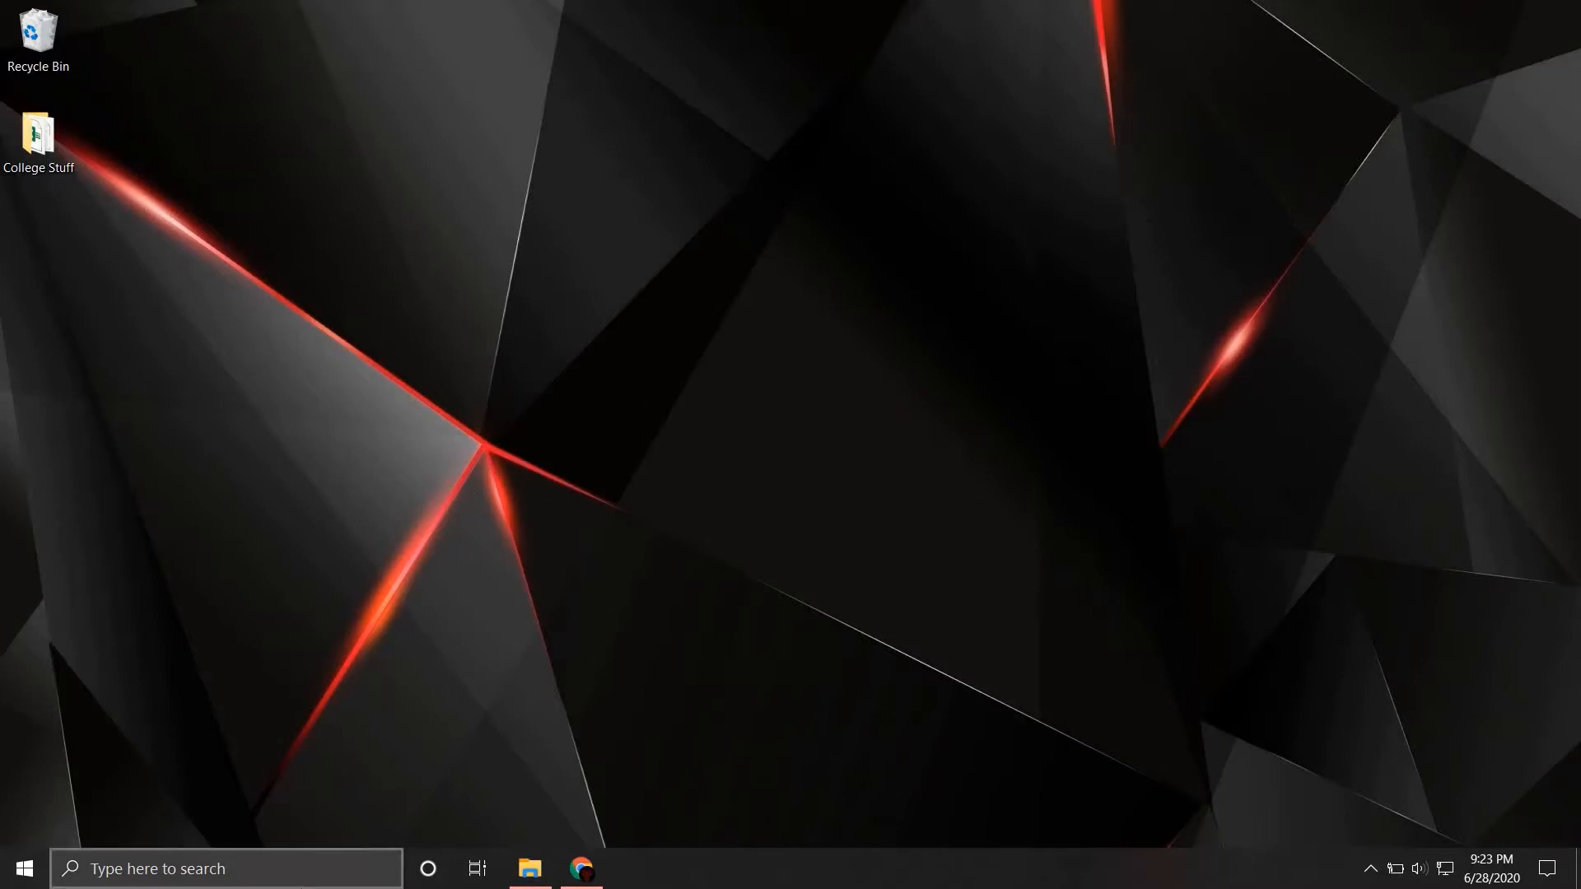
# - Find Word through the Windows search and launch it
pyautogui.click(226, 869)
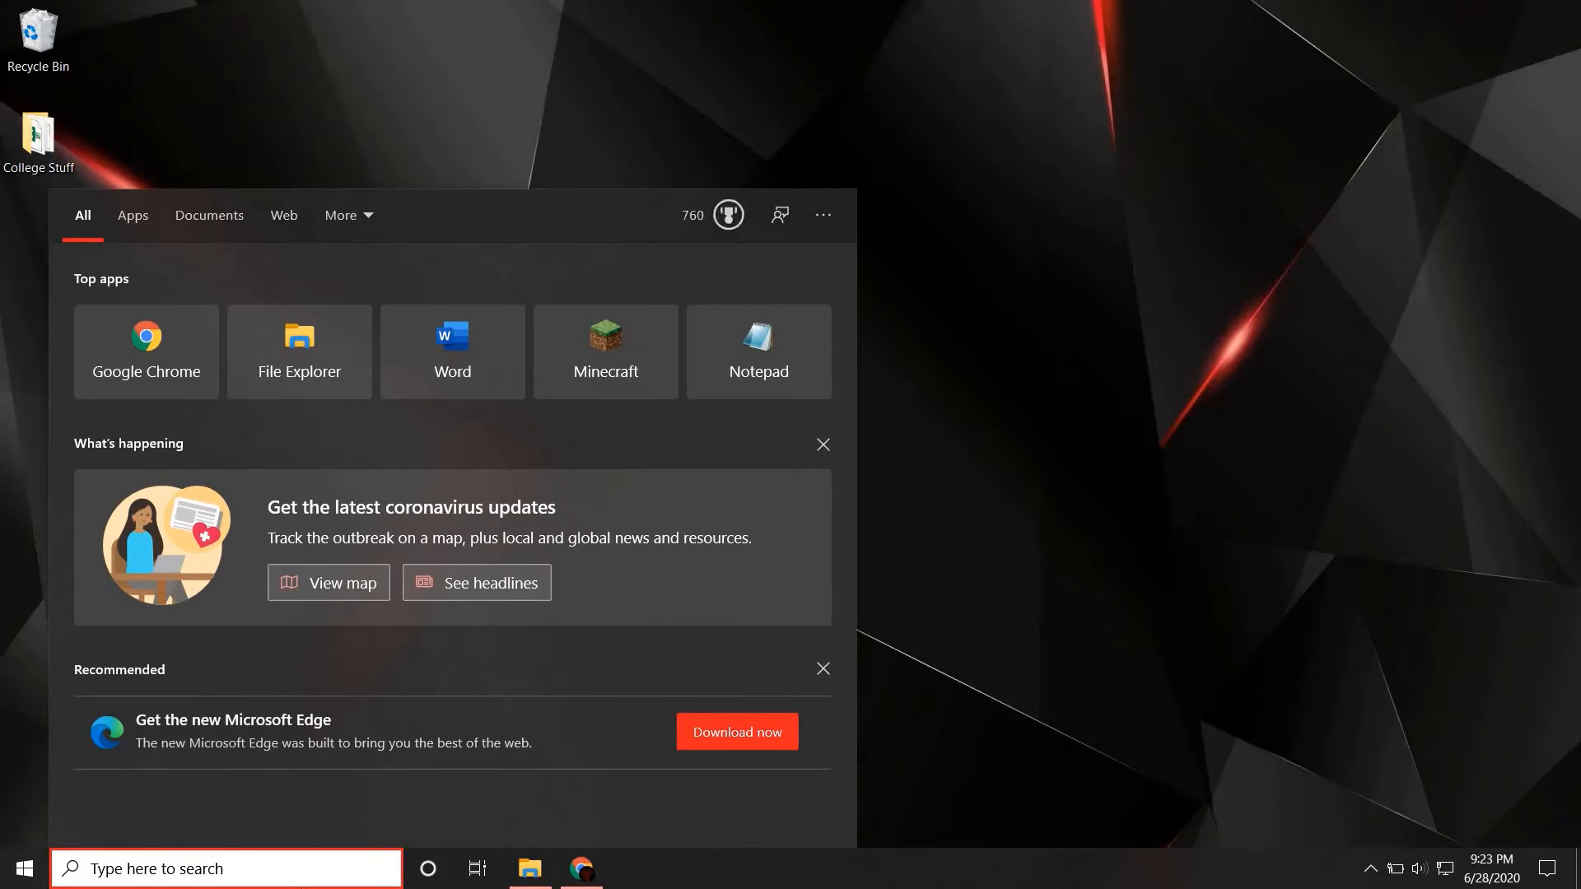
pyautogui.write('word')
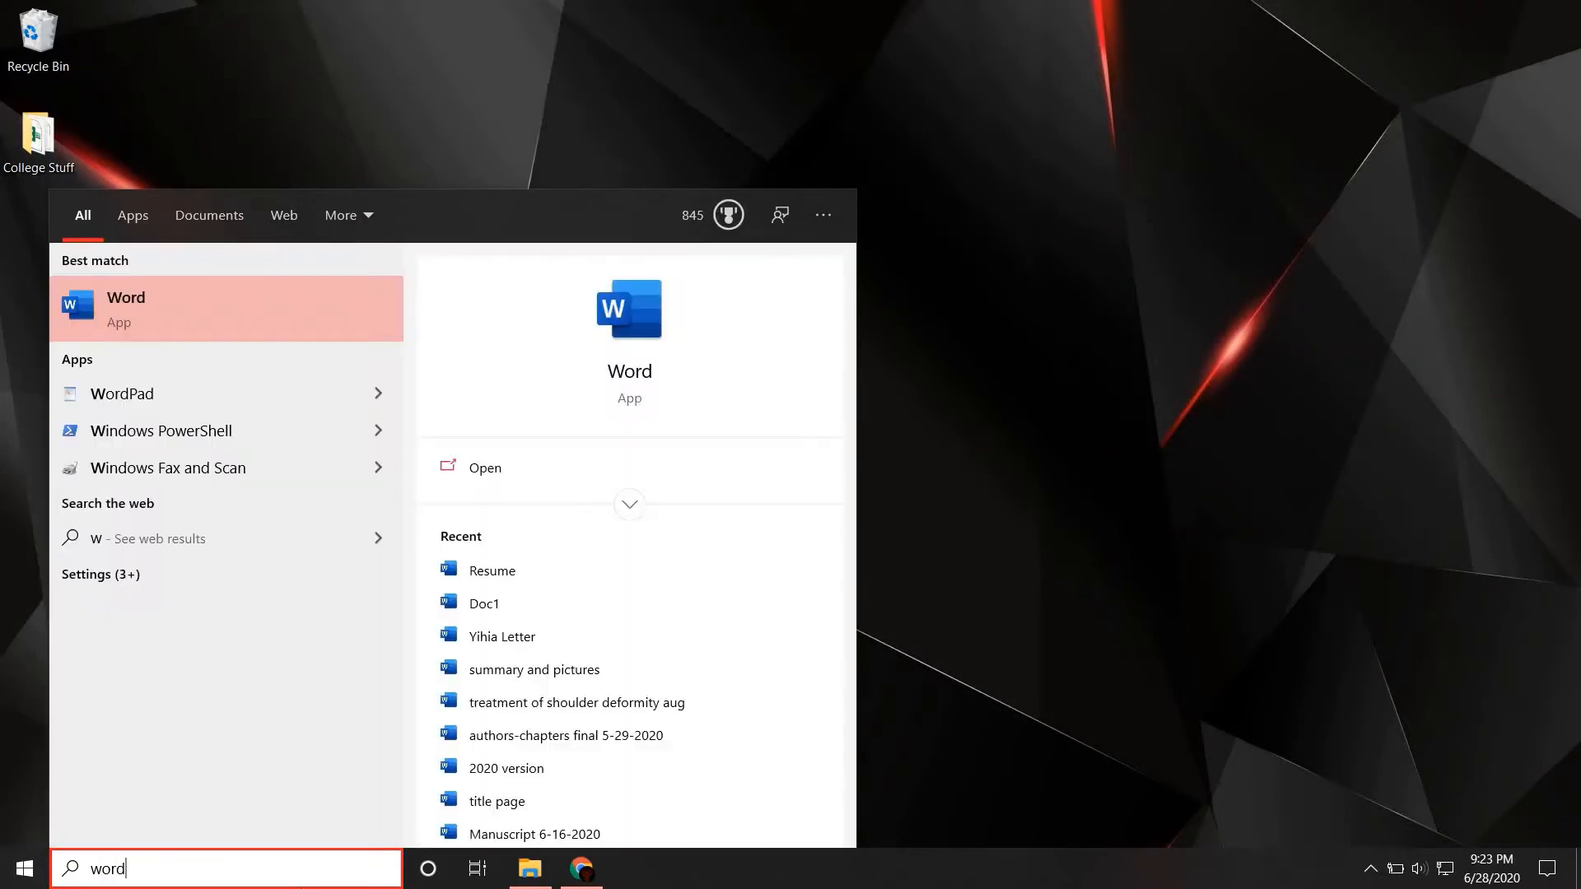
pyautogui.press('Return')
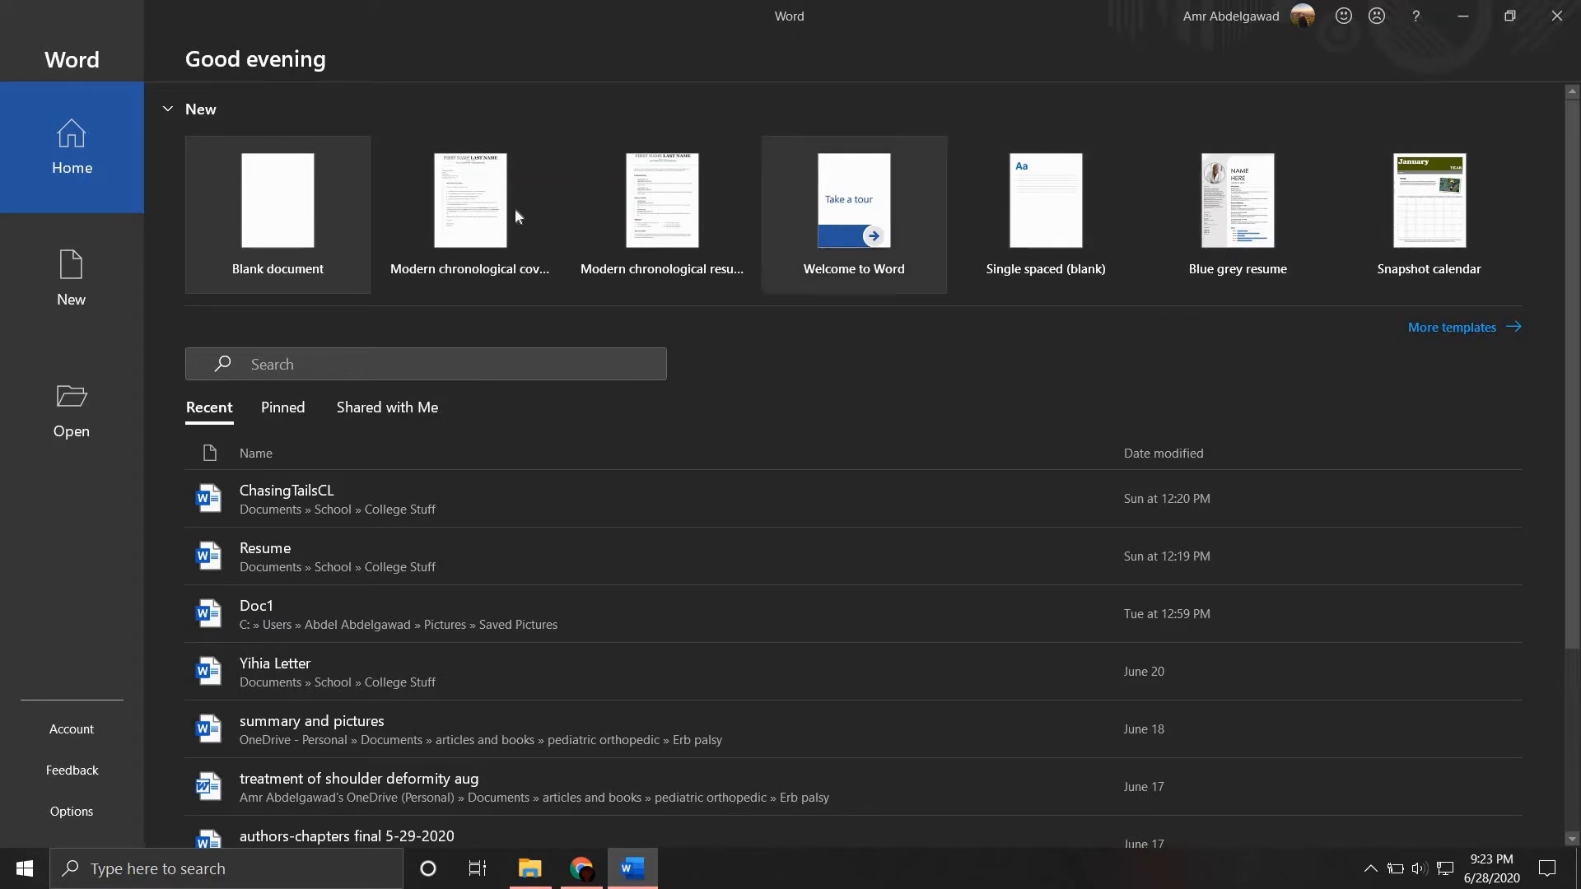
# - Browse the full gallery of document templates, including the resume, cover letter, calendar and brochure designs
pyautogui.click(1471, 329)
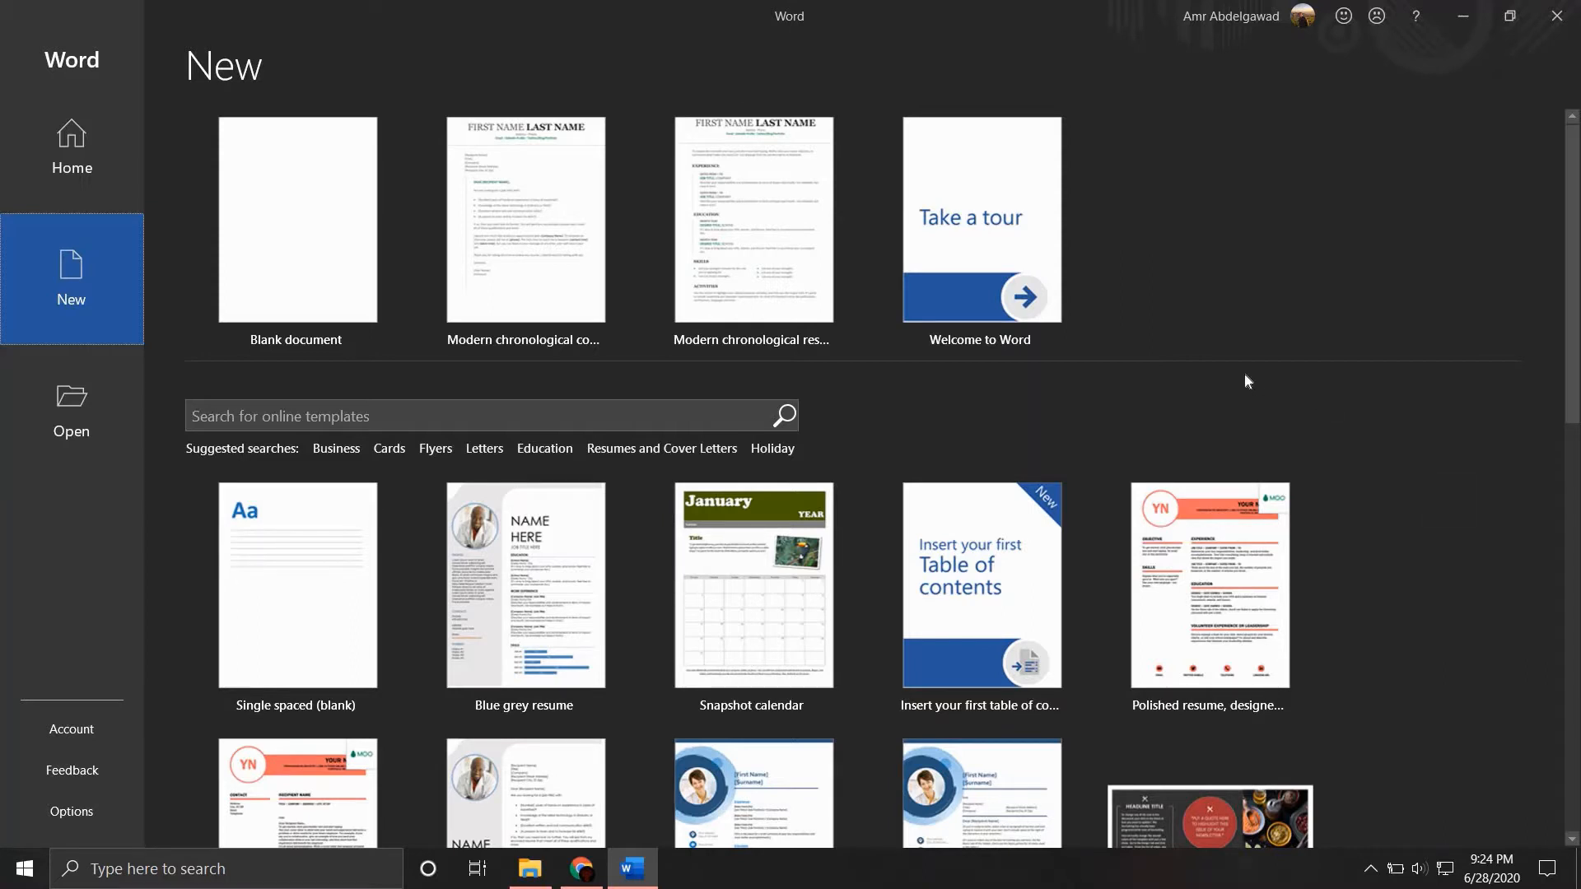
pyautogui.scroll(-1, 1245, 381)
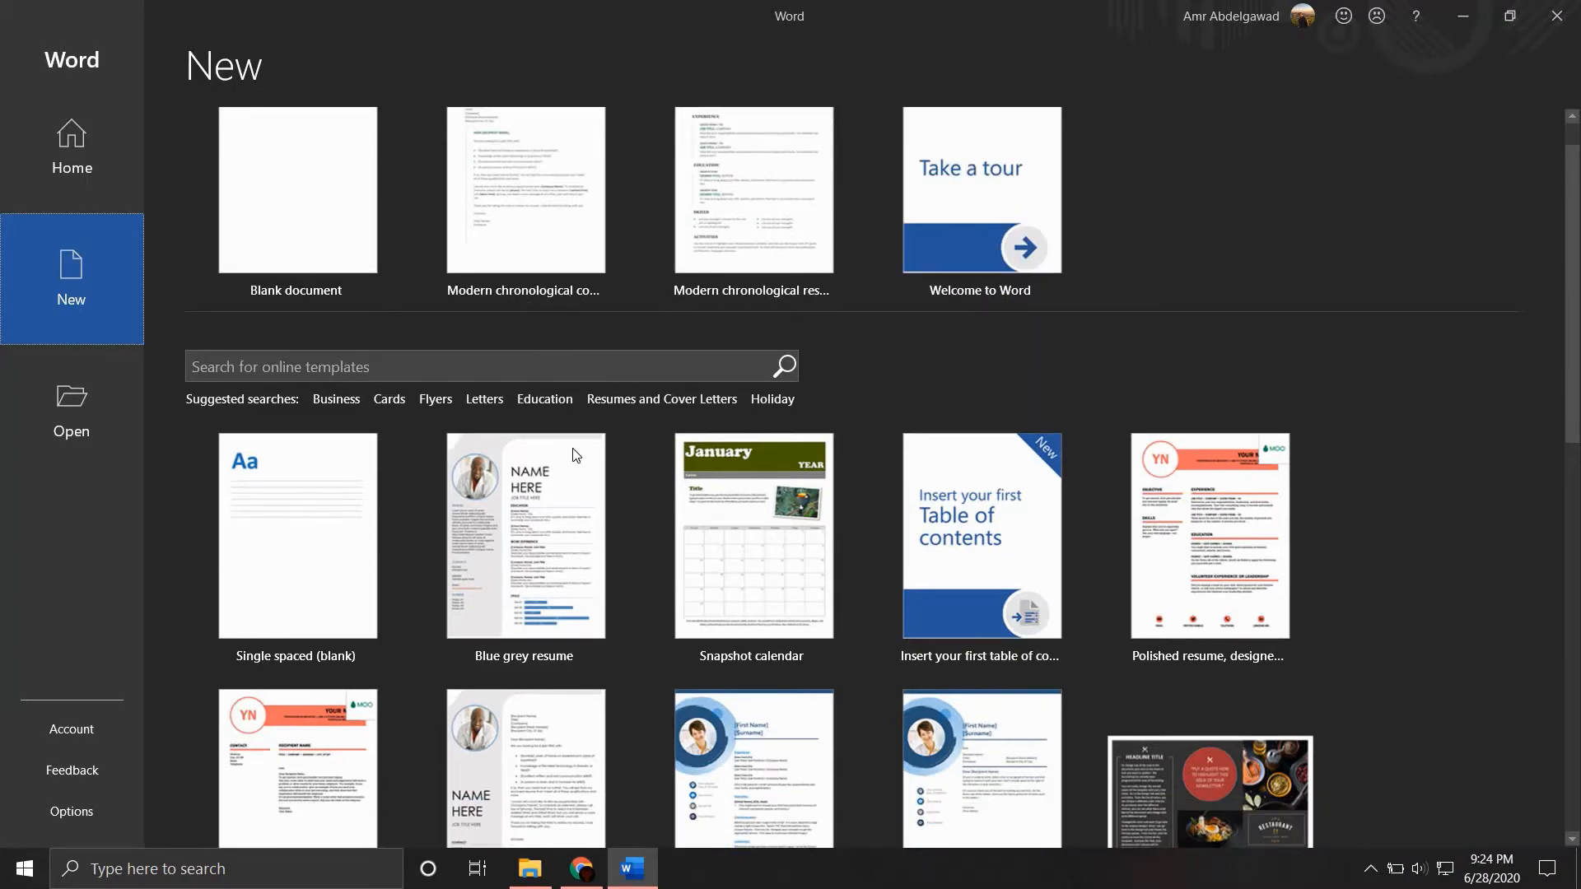
pyautogui.scroll(-1, 711, 481)
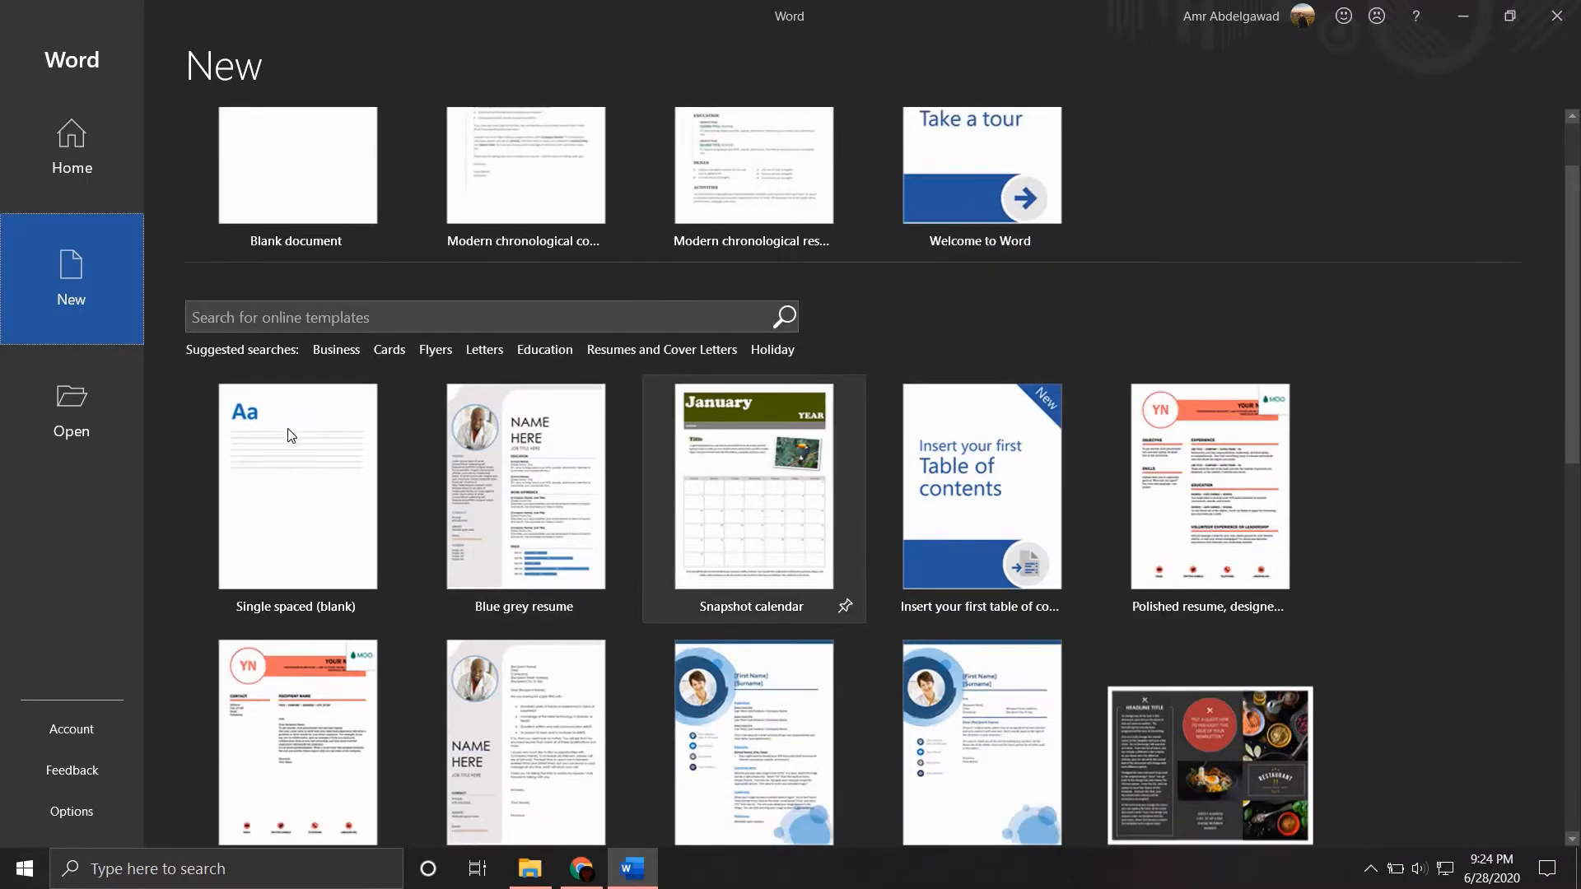
pyautogui.scroll(-2, 305, 436)
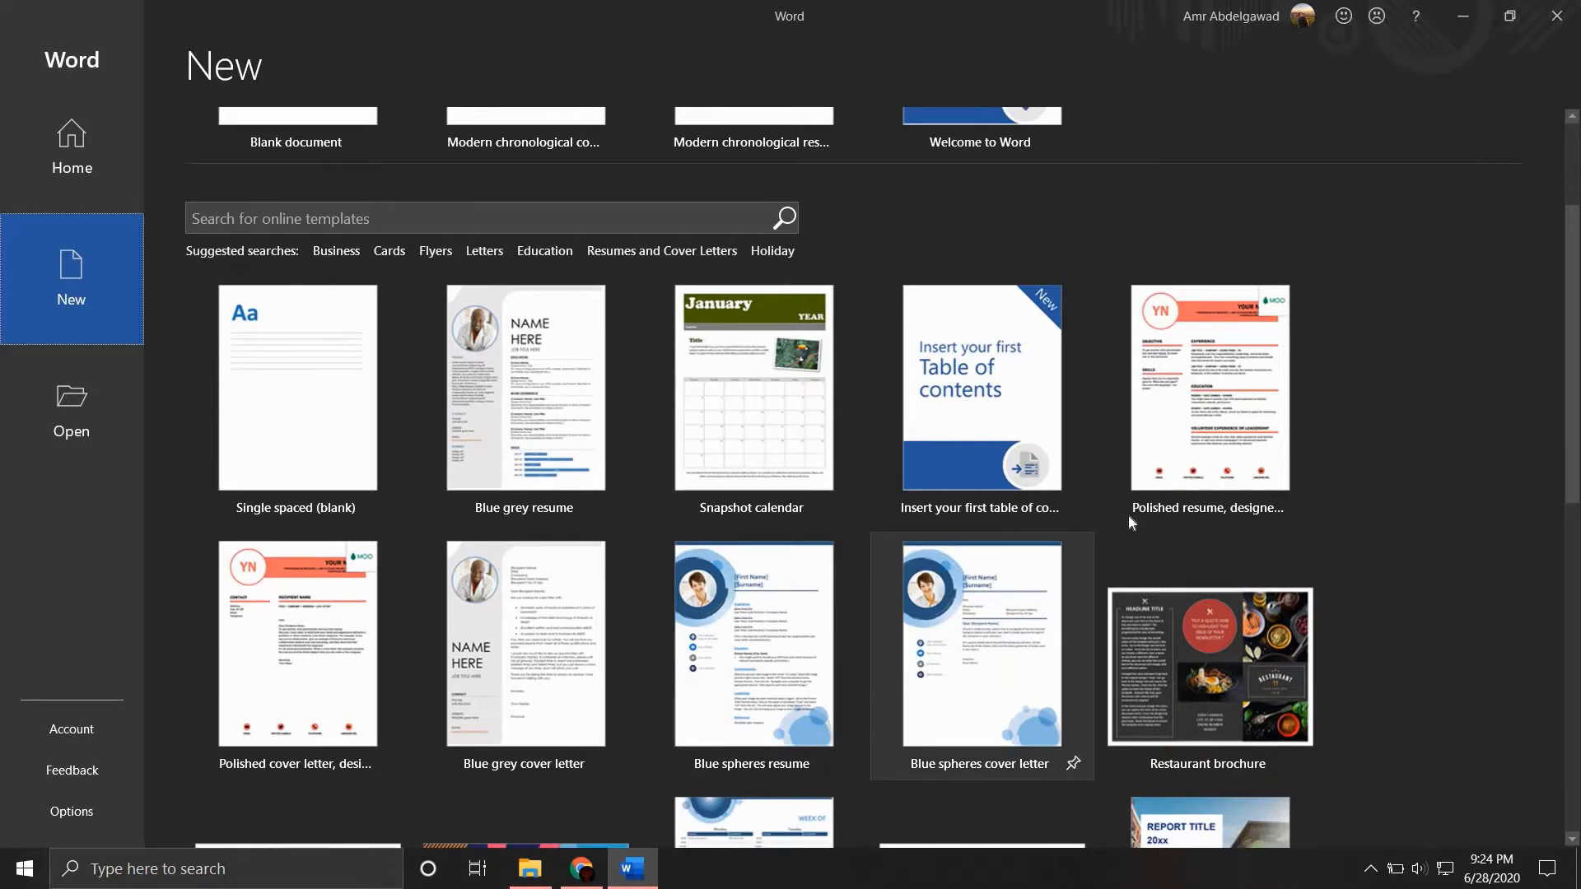
pyautogui.scroll(-1, 1161, 432)
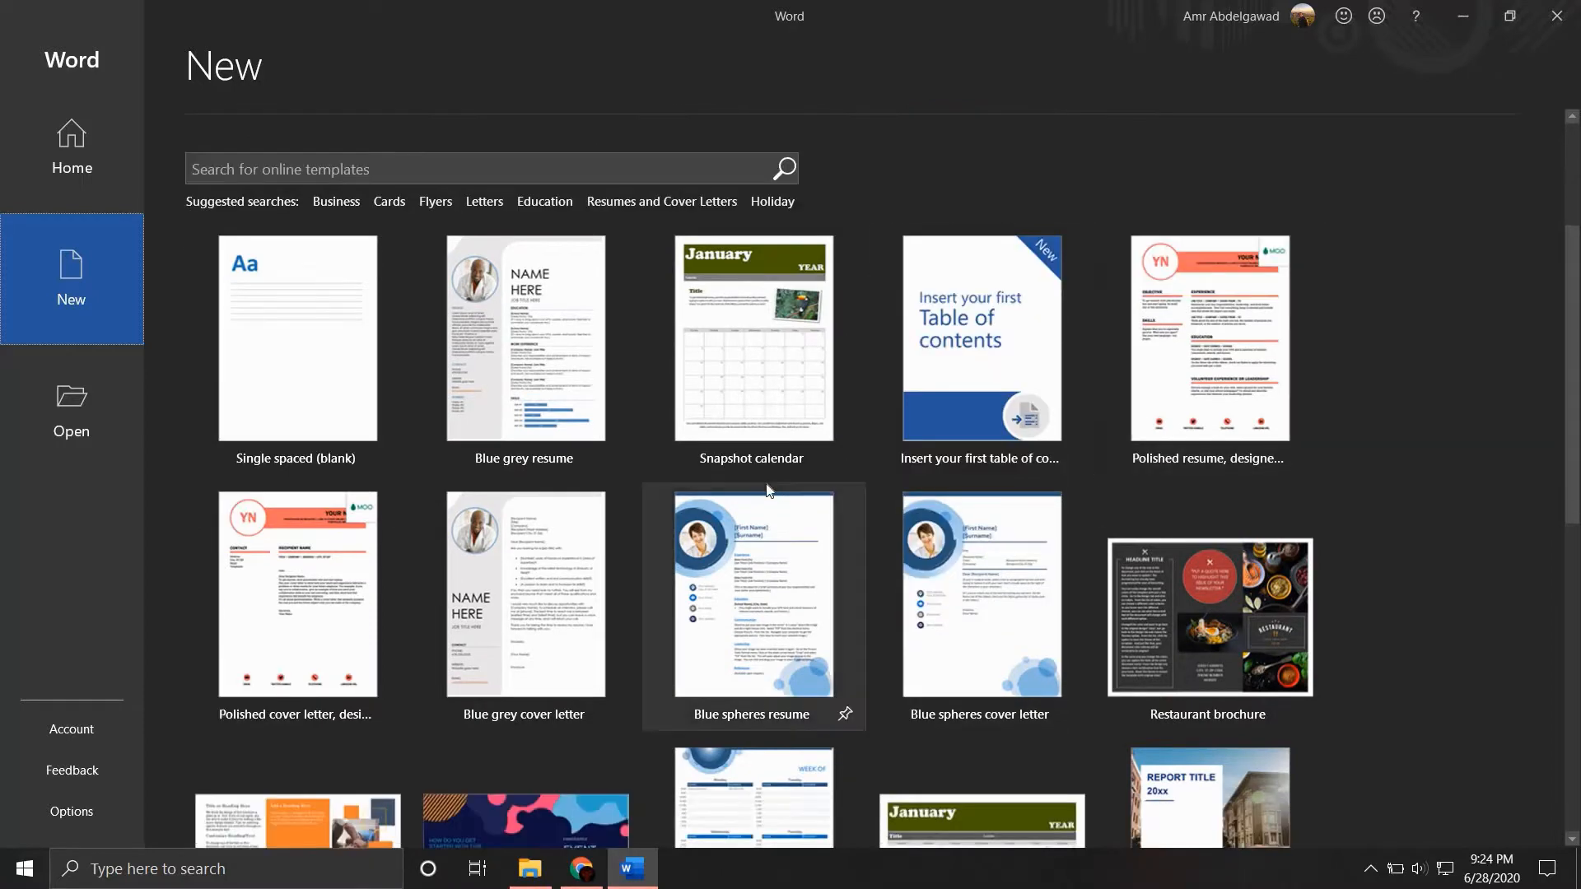
pyautogui.scroll(-1, 765, 494)
pyautogui.scroll(-2, 759, 511)
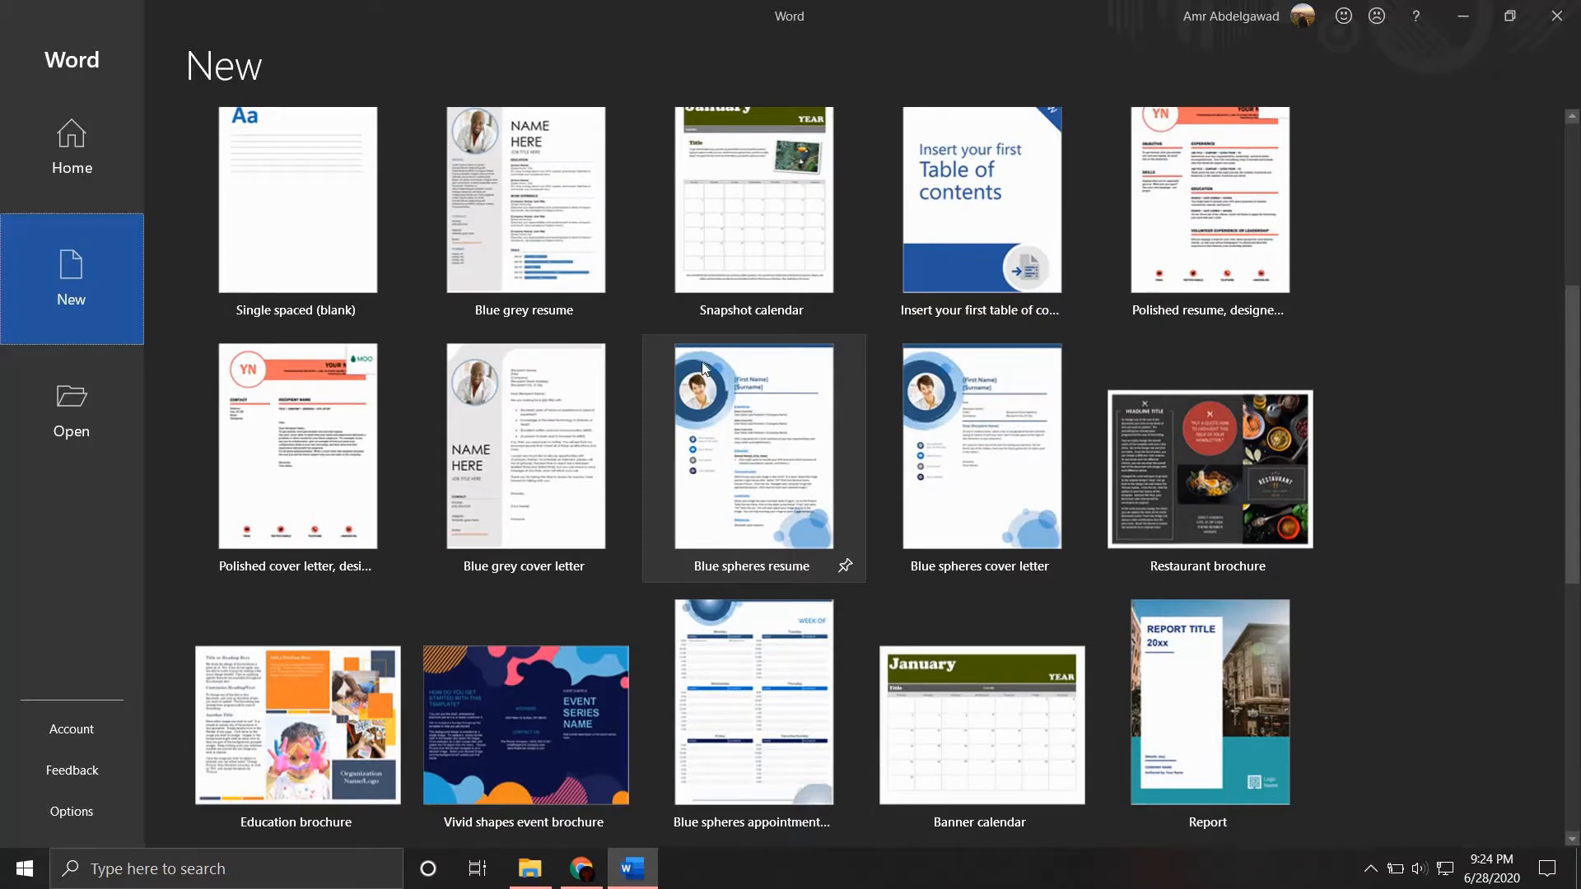
pyautogui.scroll(5, 701, 362)
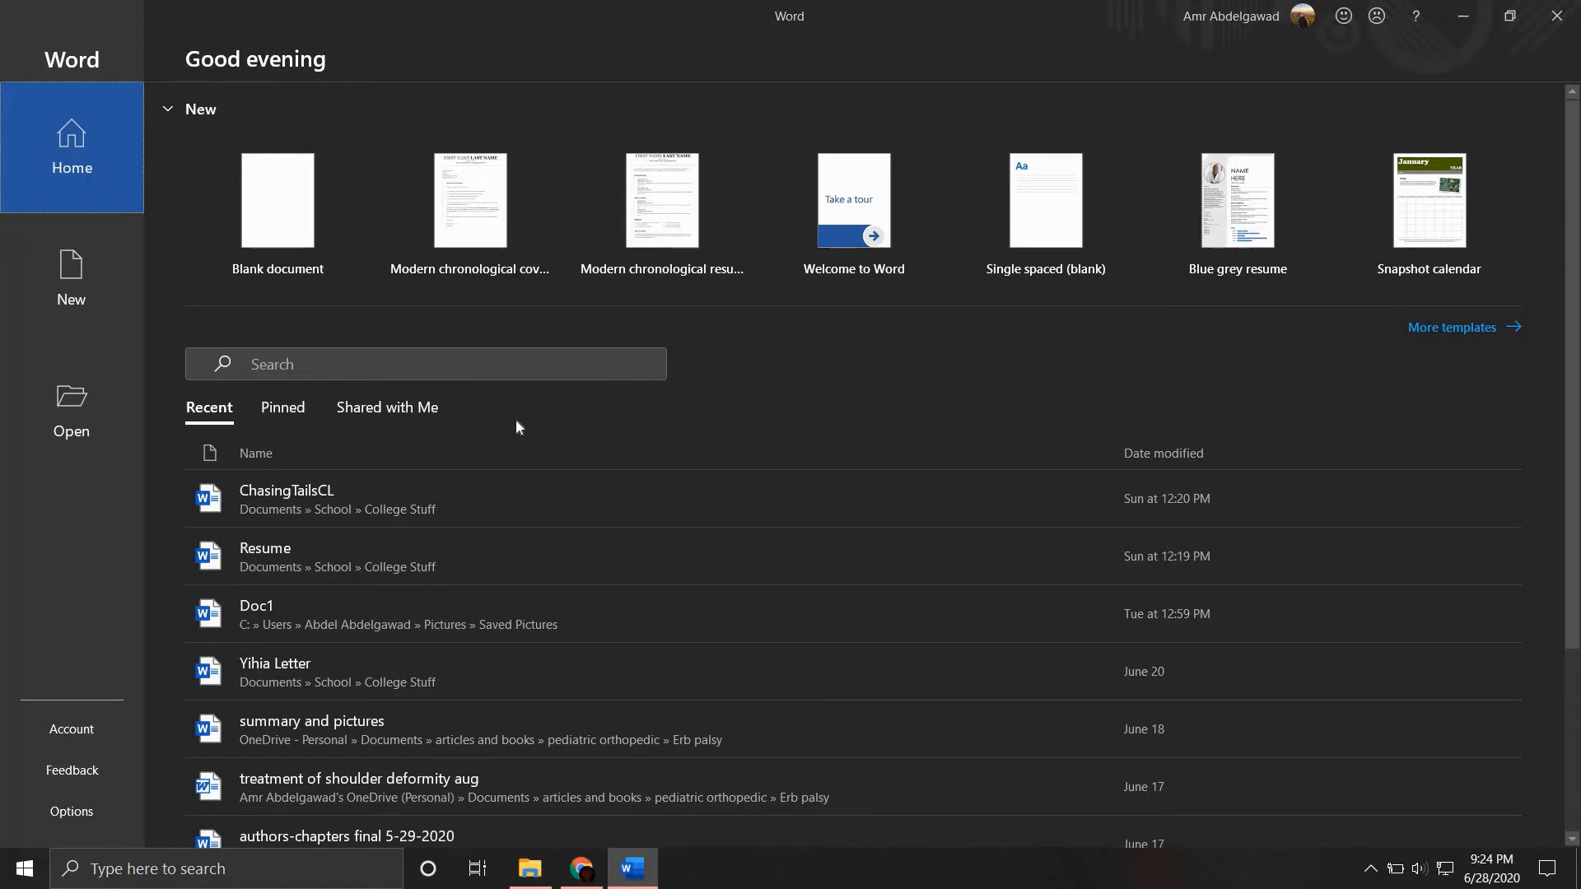
# - Create a new blank document from the start screen
pyautogui.scroll(-1, 647, 378)
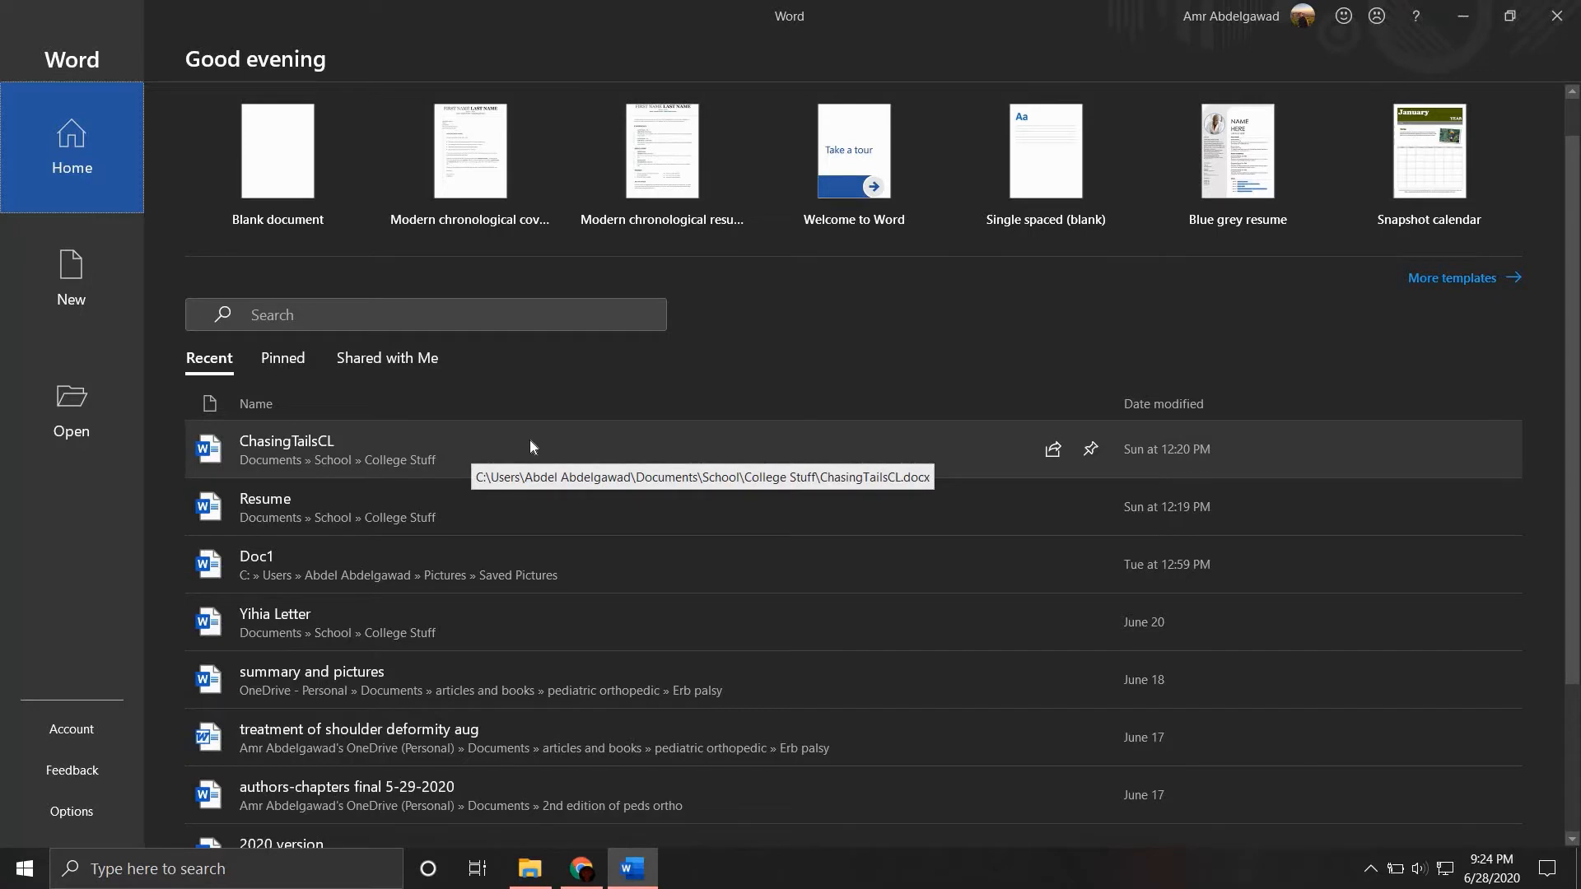
pyautogui.scroll(1, 531, 439)
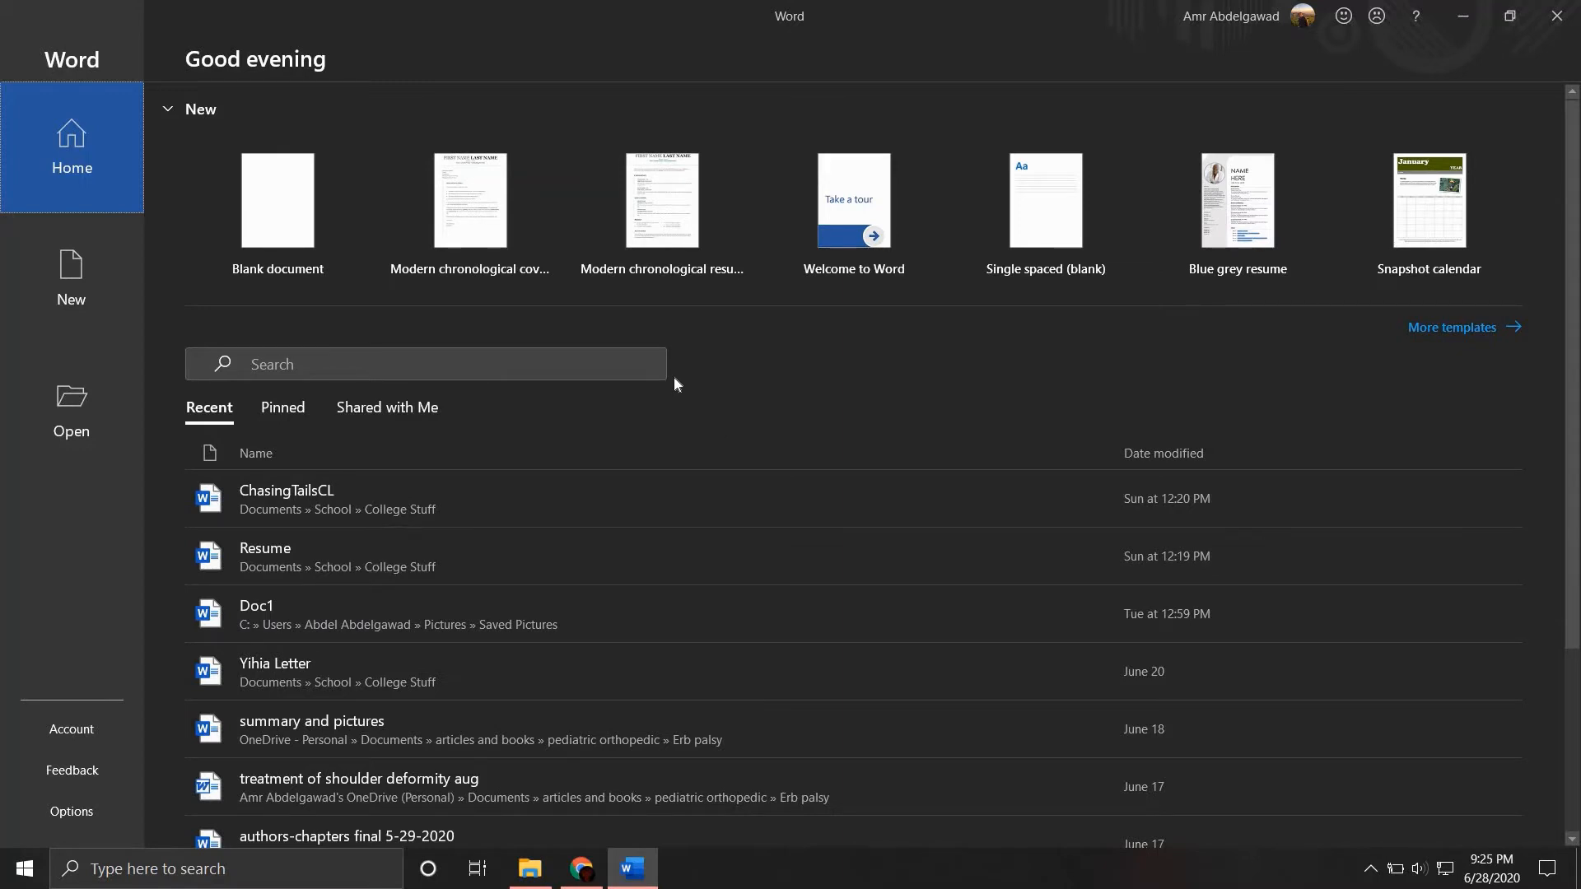
pyautogui.click(279, 206)
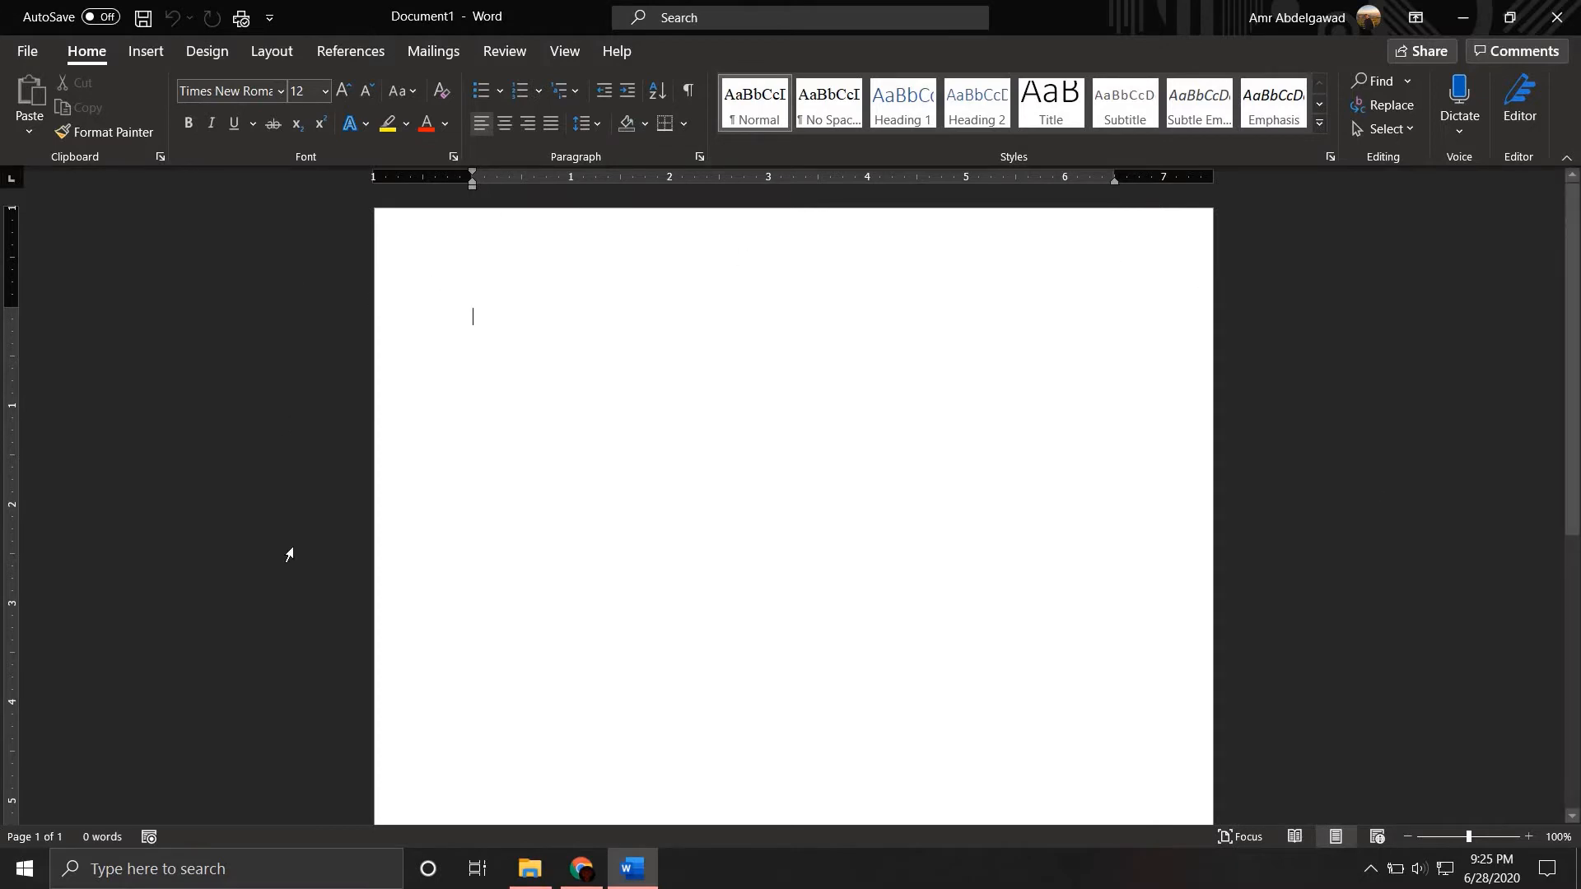
pyautogui.scroll(-6, 761, 496)
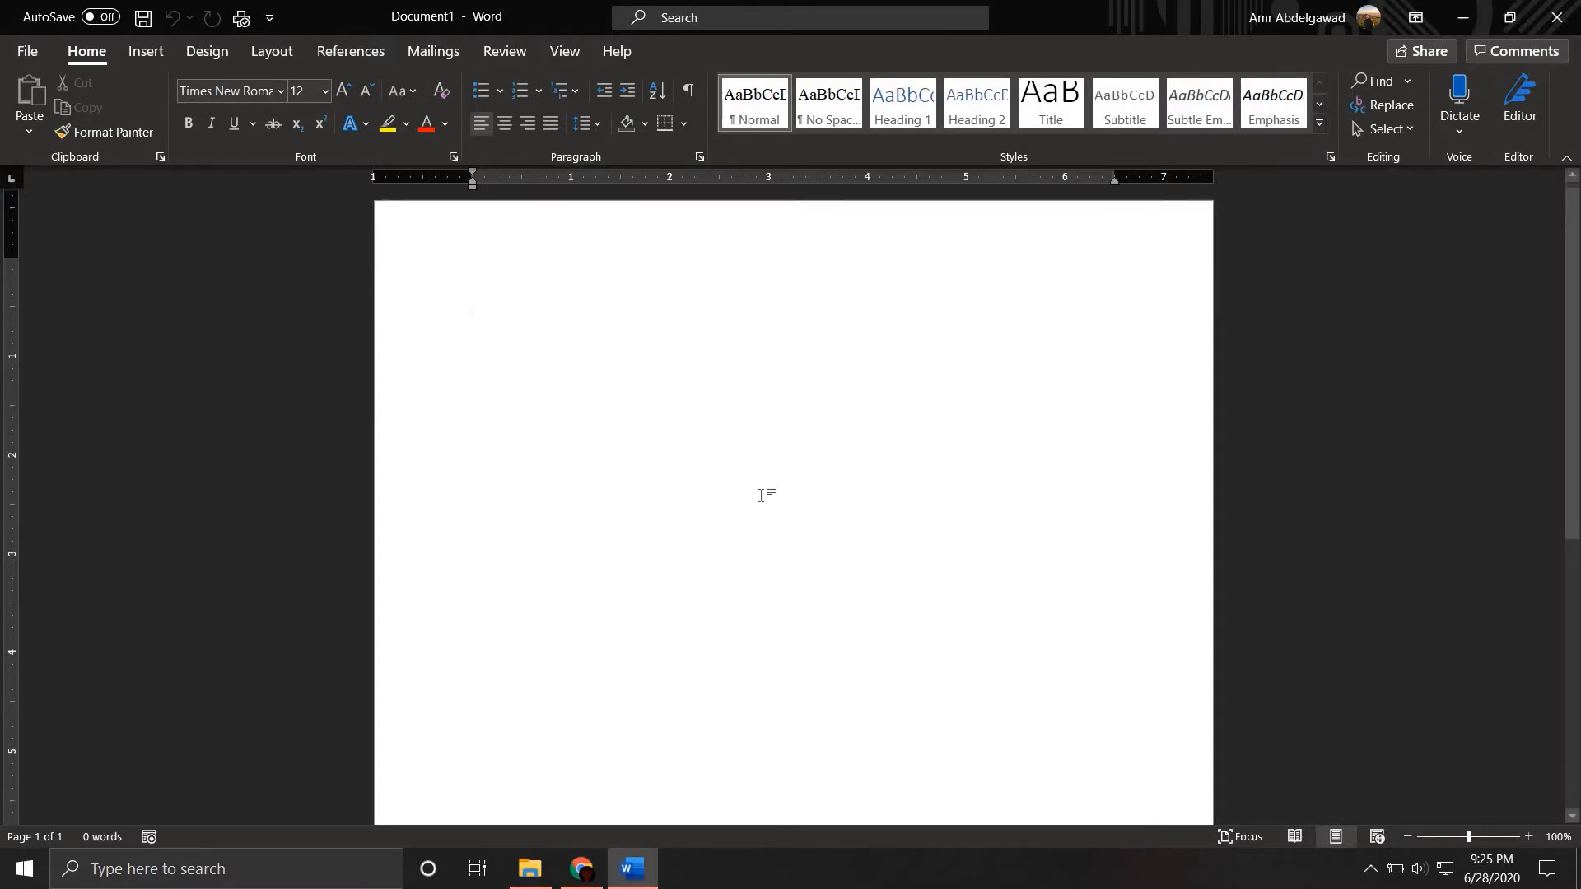
pyautogui.scroll(6, 759, 495)
pyautogui.scroll(1, 759, 494)
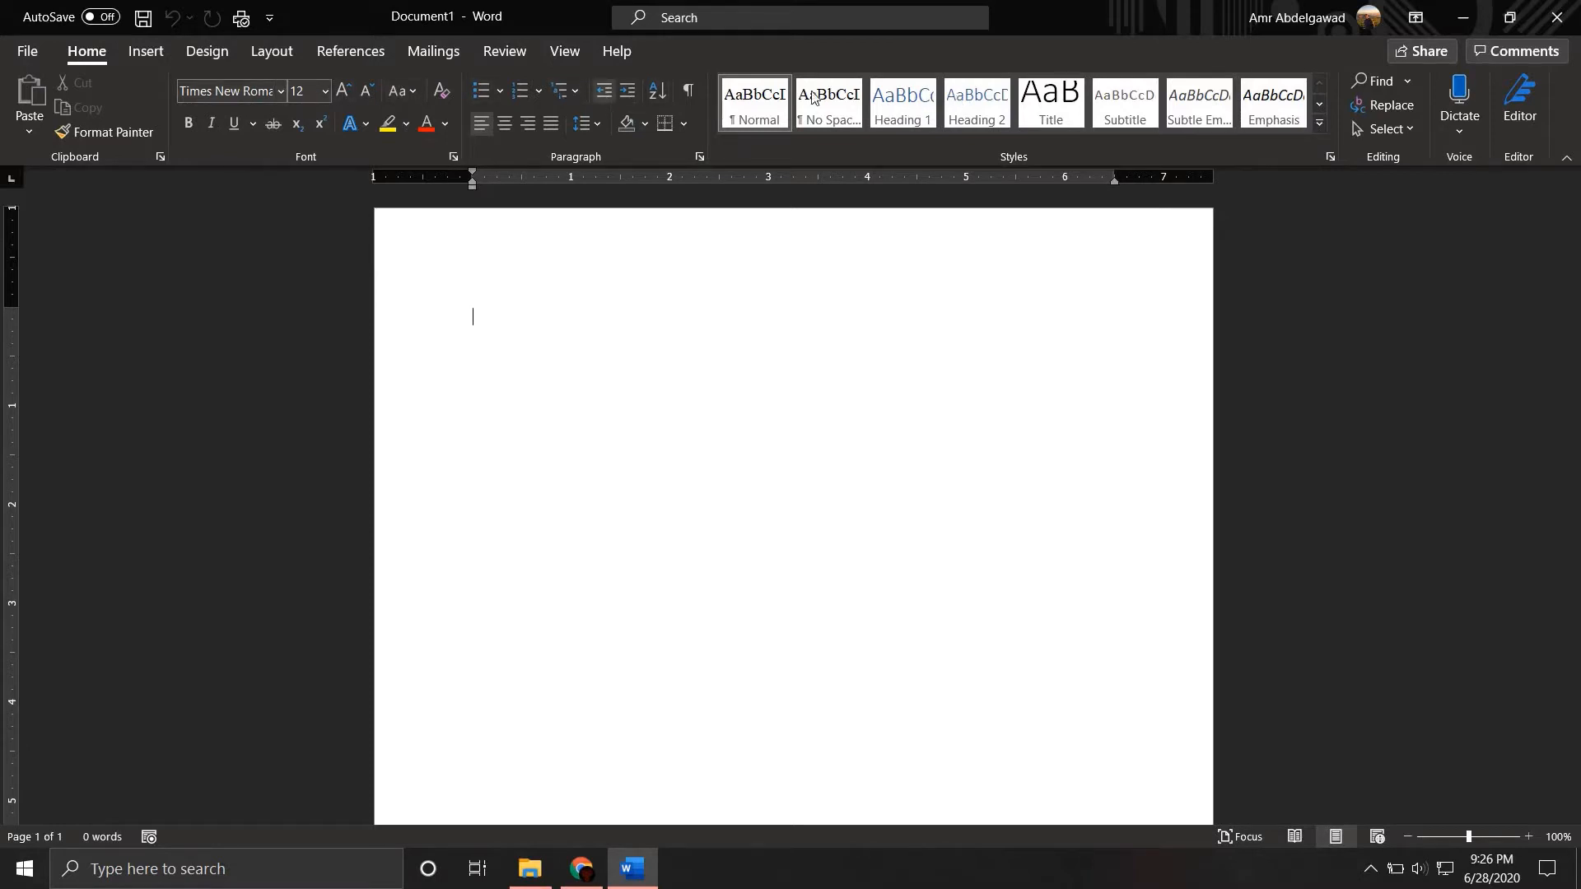
# - Look over the Insert and Design commands, then return to the Home commands and open the detailed font settings
pyautogui.click(152, 59)
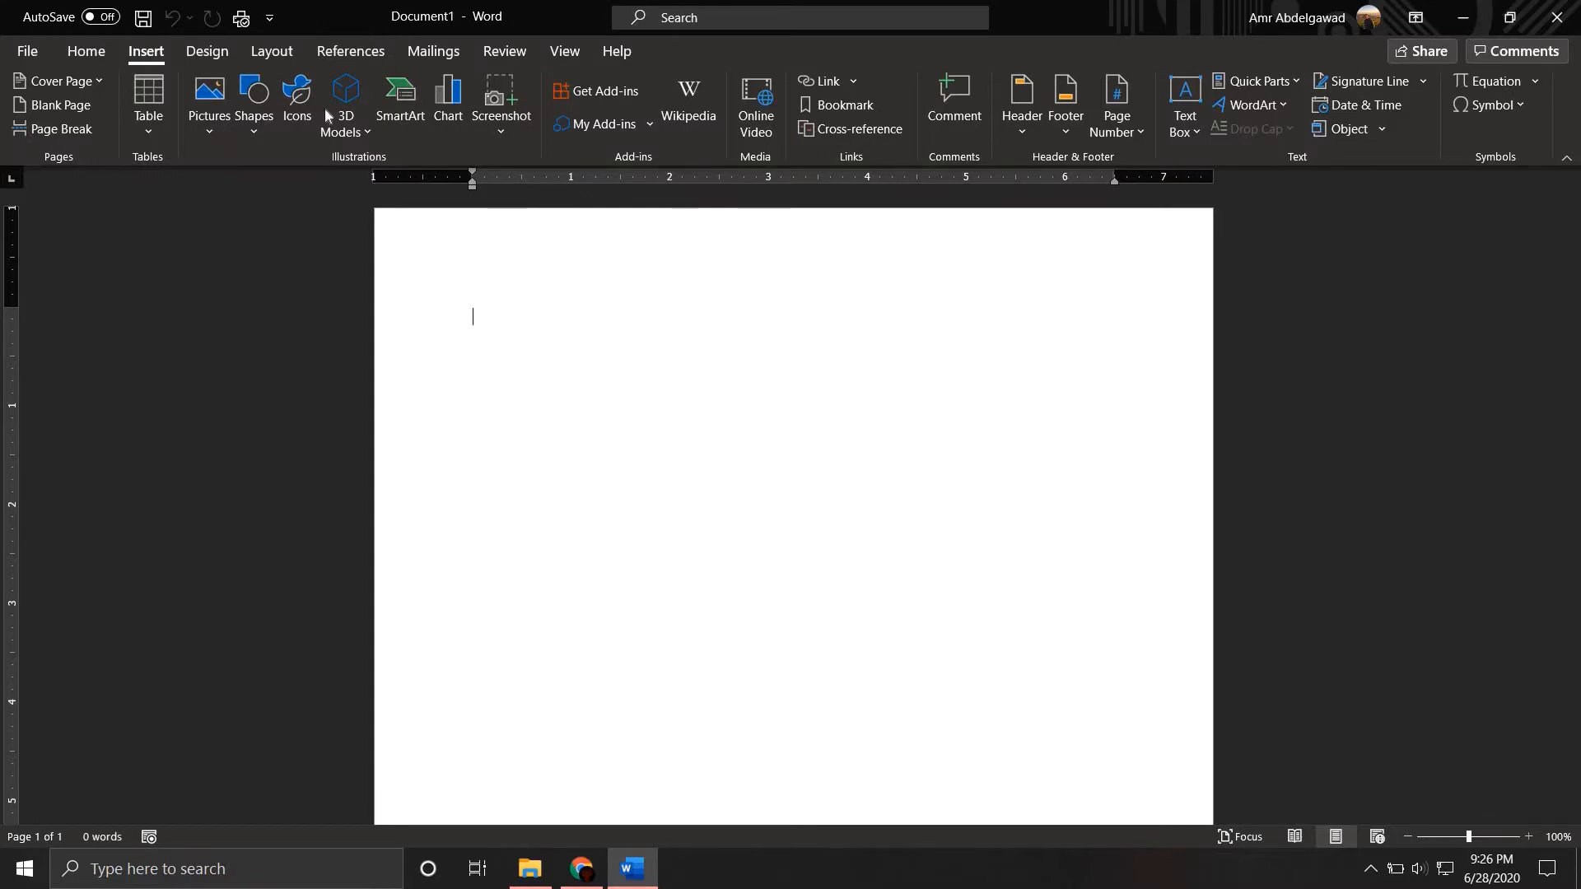
pyautogui.click(212, 52)
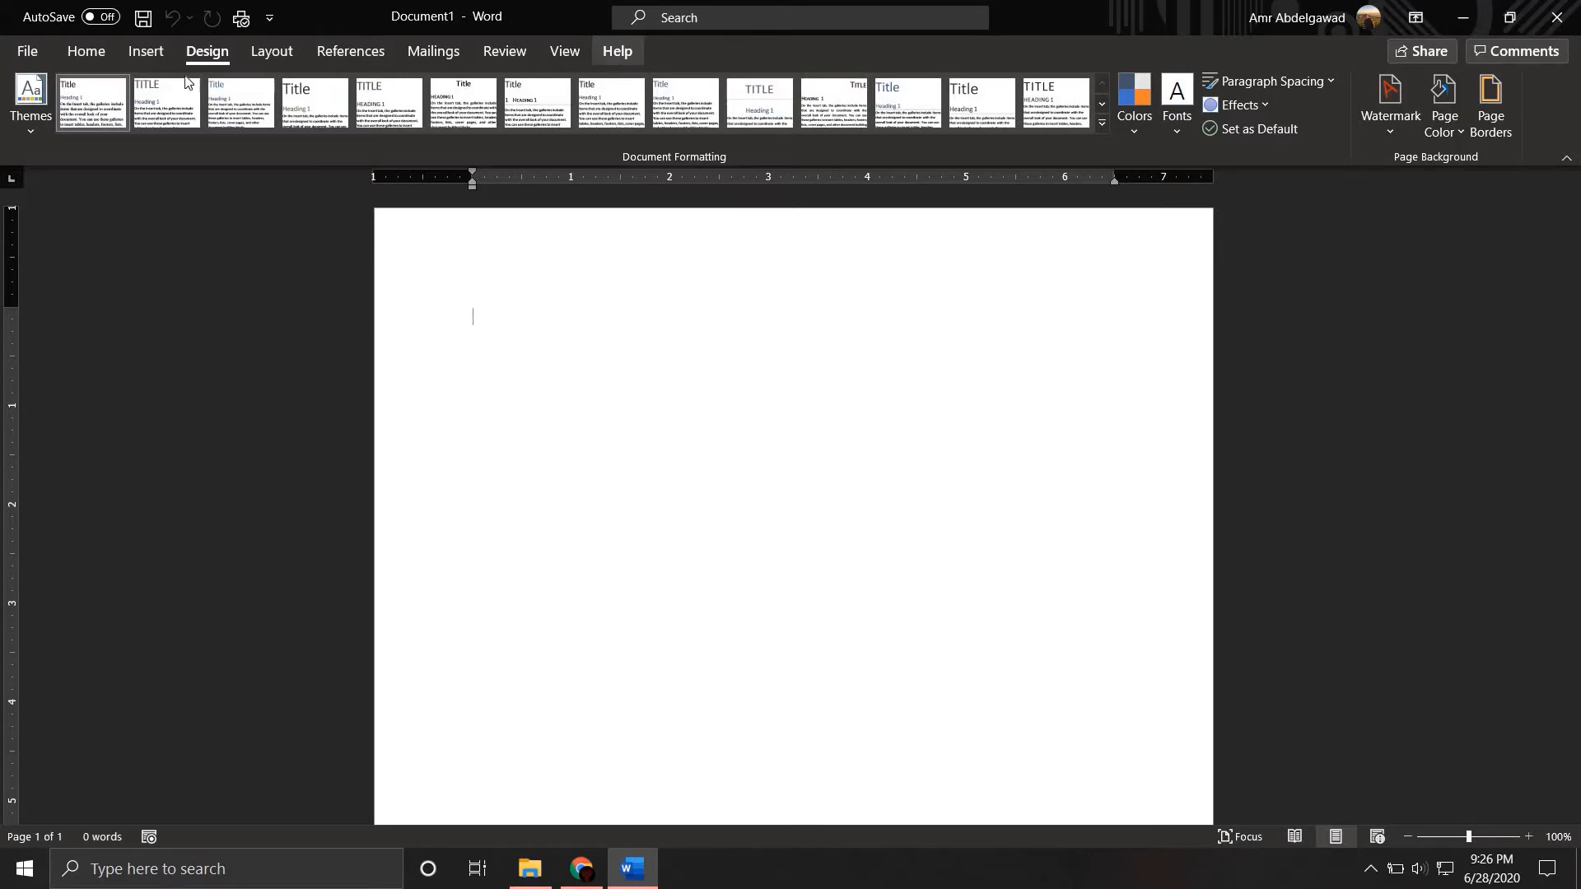
pyautogui.click(99, 58)
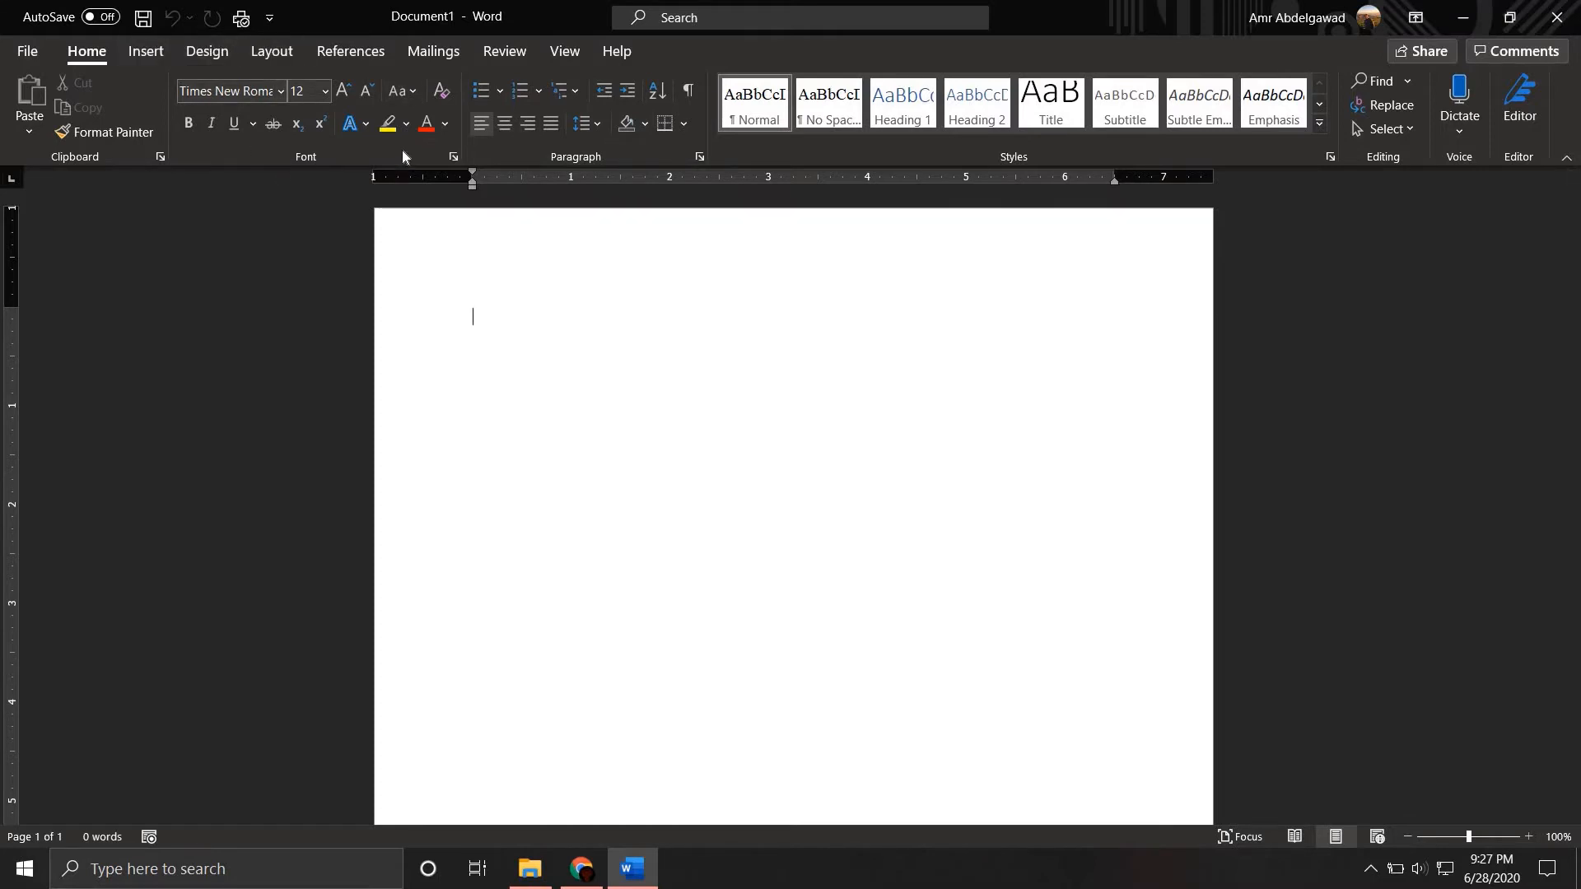
pyautogui.click(454, 158)
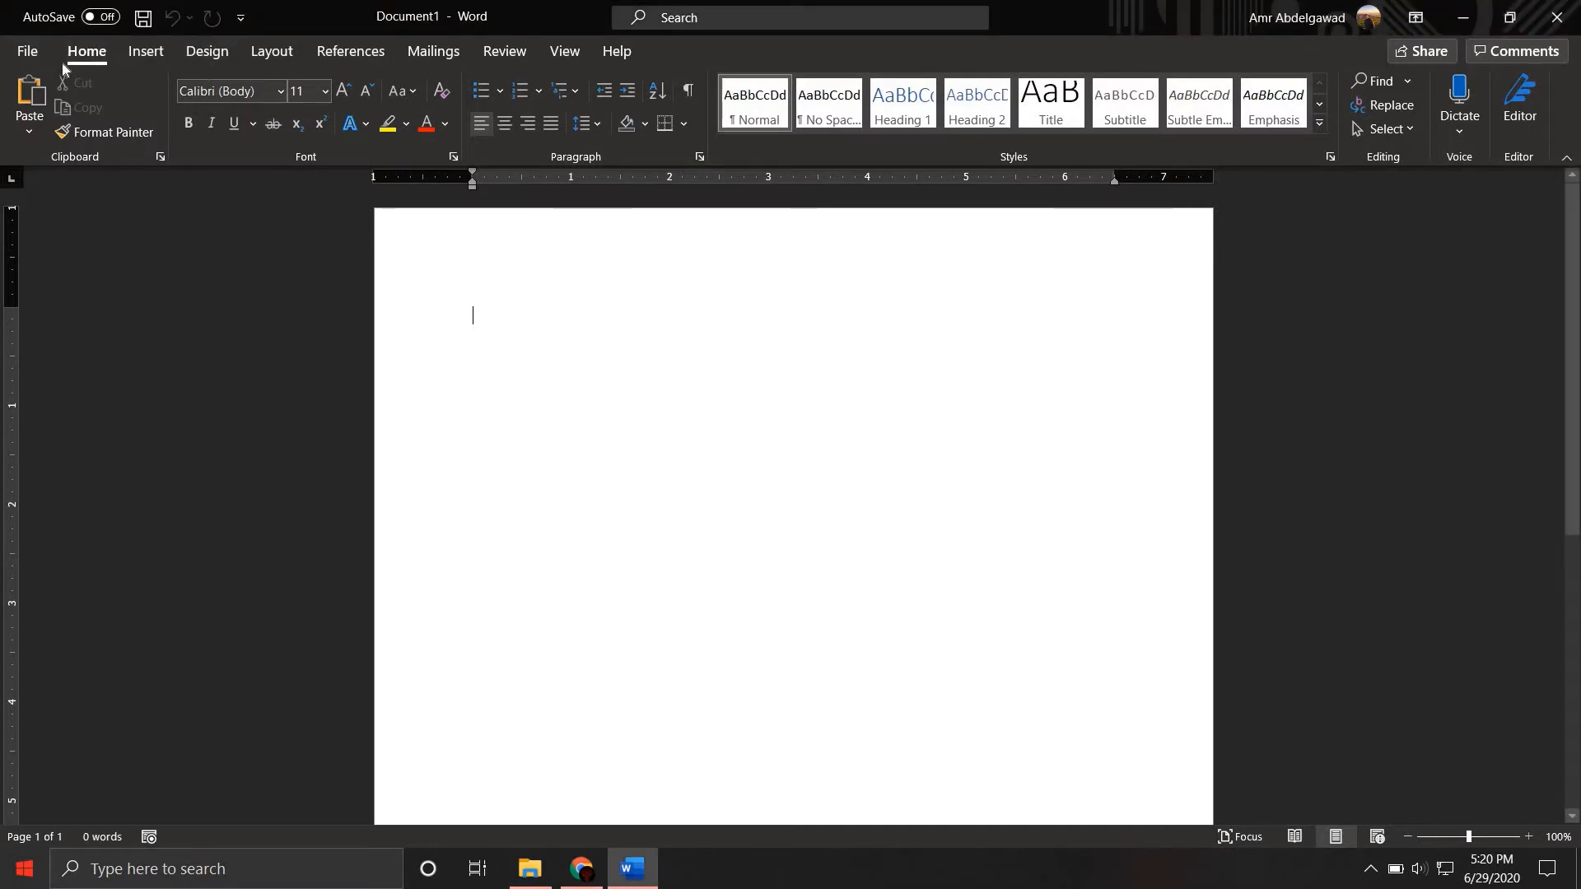
# - Add the Quick Print command to the Quick Access Toolbar for all documents
pyautogui.click(245, 17)
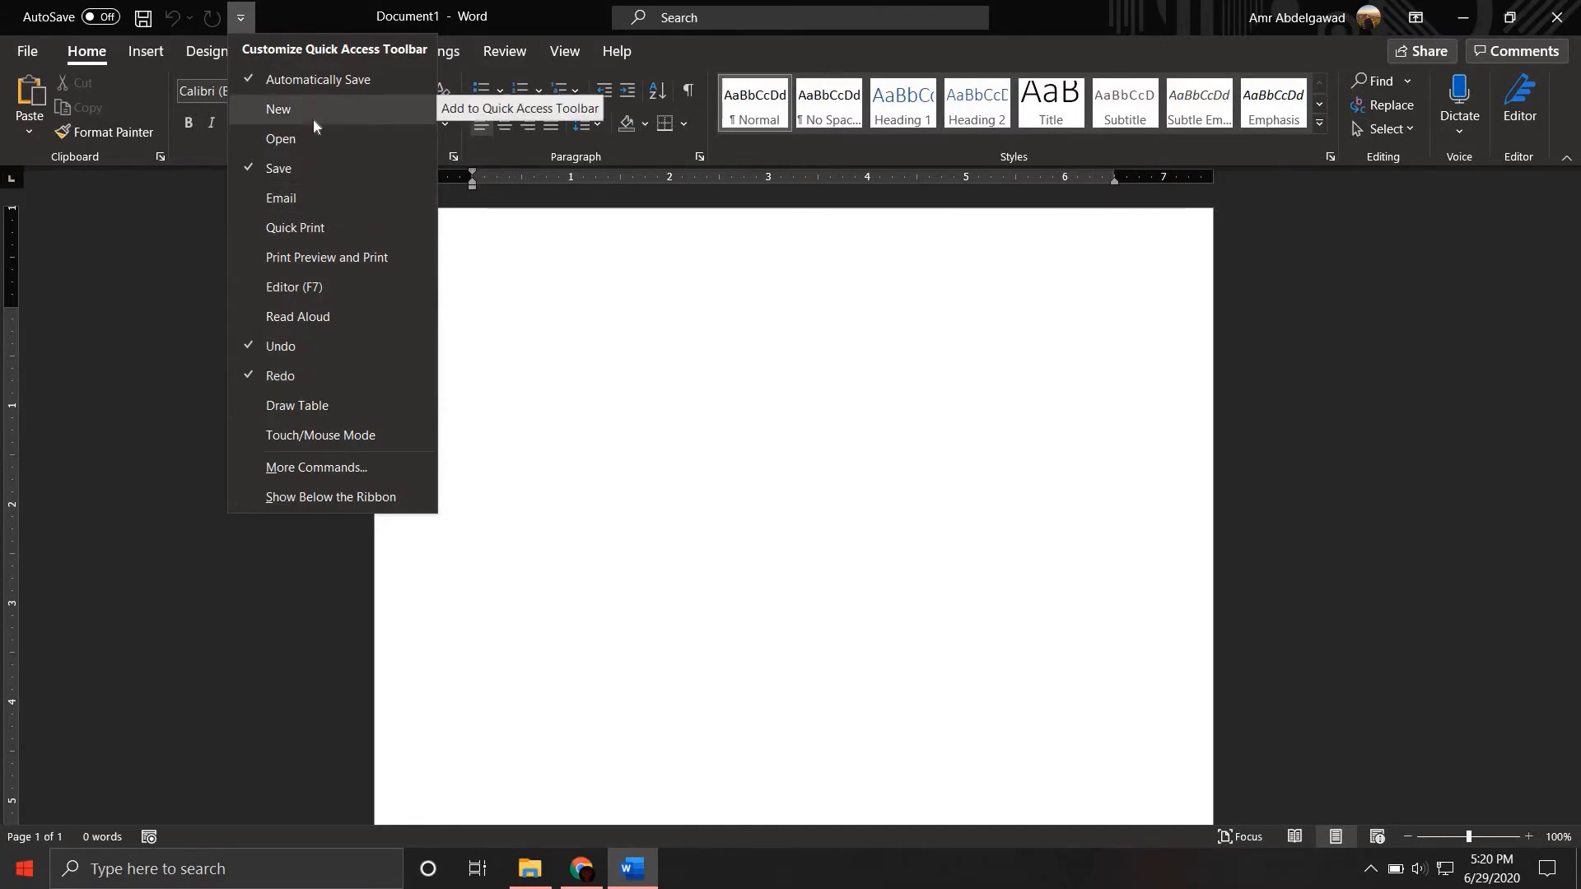
pyautogui.click(339, 467)
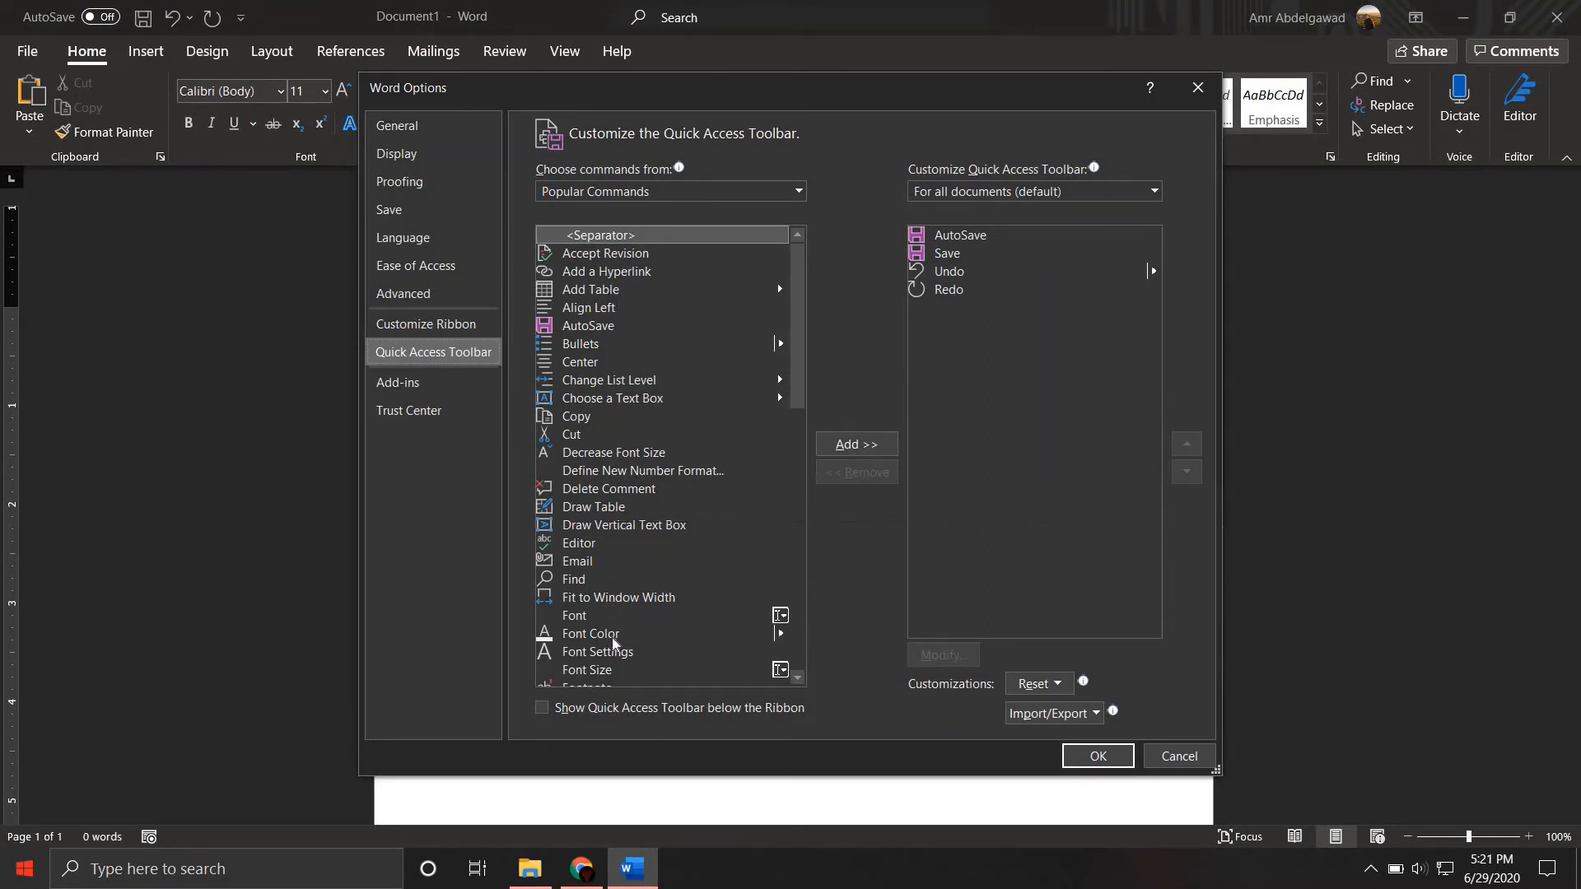
pyautogui.scroll(-3, 626, 461)
pyautogui.scroll(-7, 638, 337)
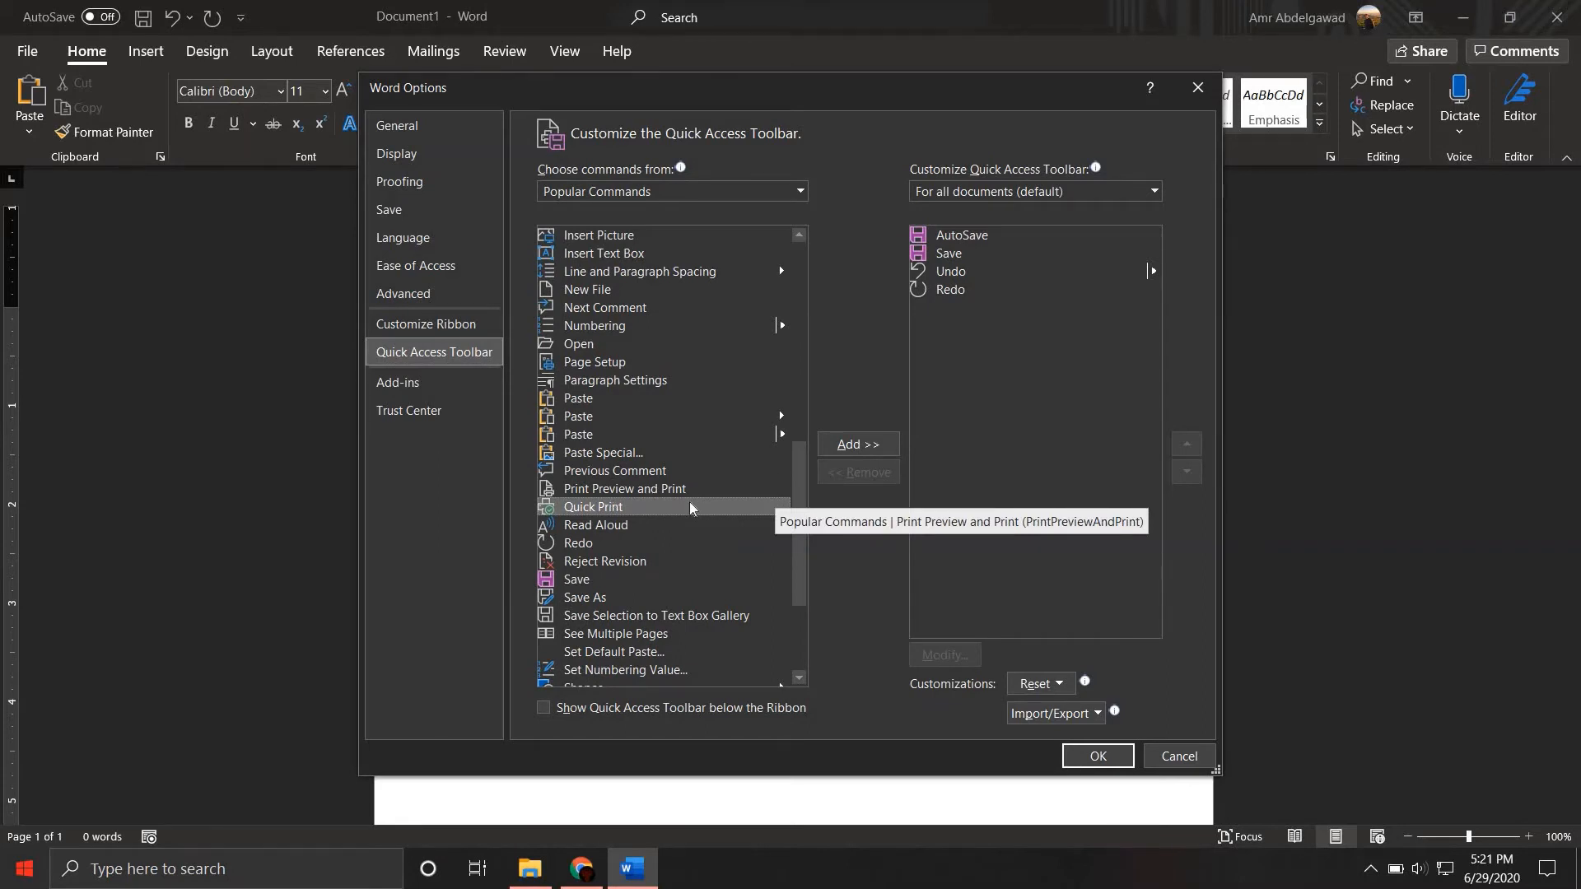
pyautogui.click(848, 447)
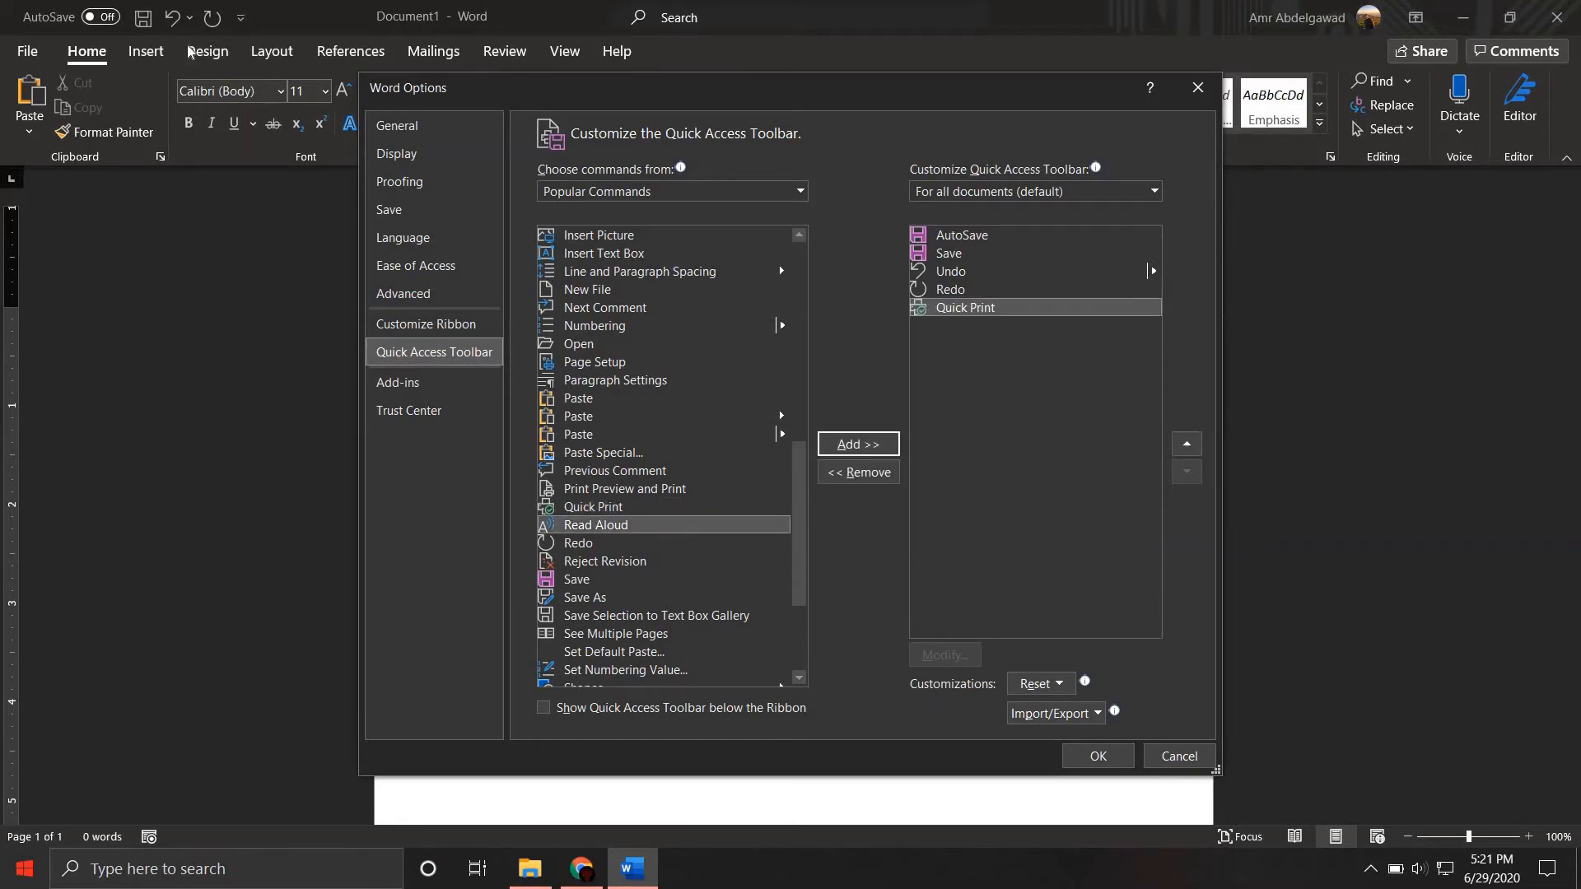
pyautogui.click(1100, 755)
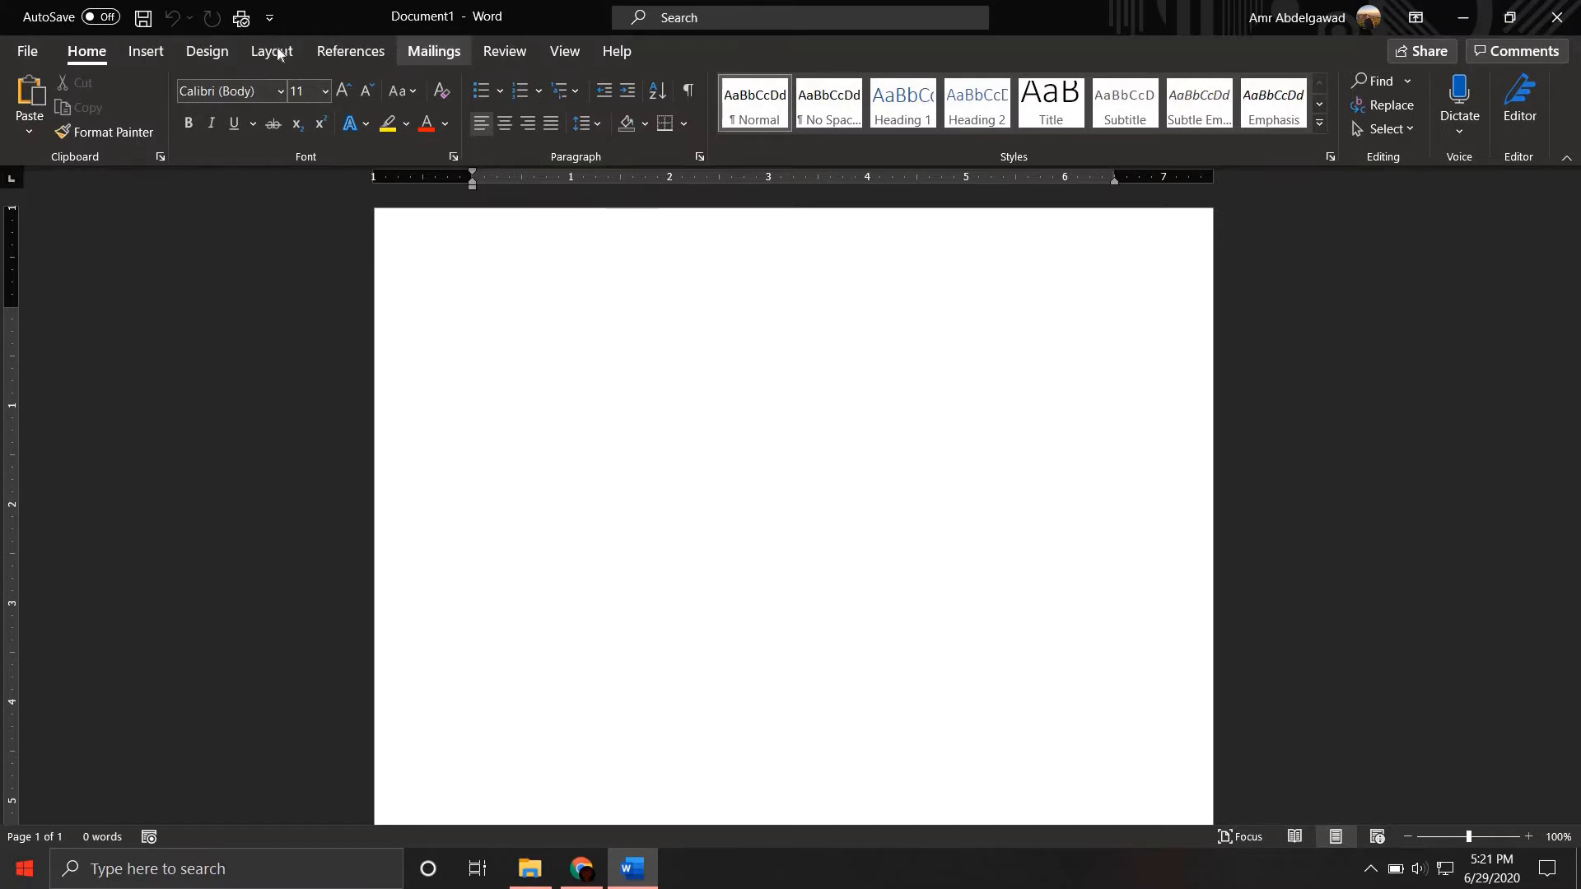
# - Look over the Mailings and View commands, and search Word's commands for "hyper"
pyautogui.click(434, 51)
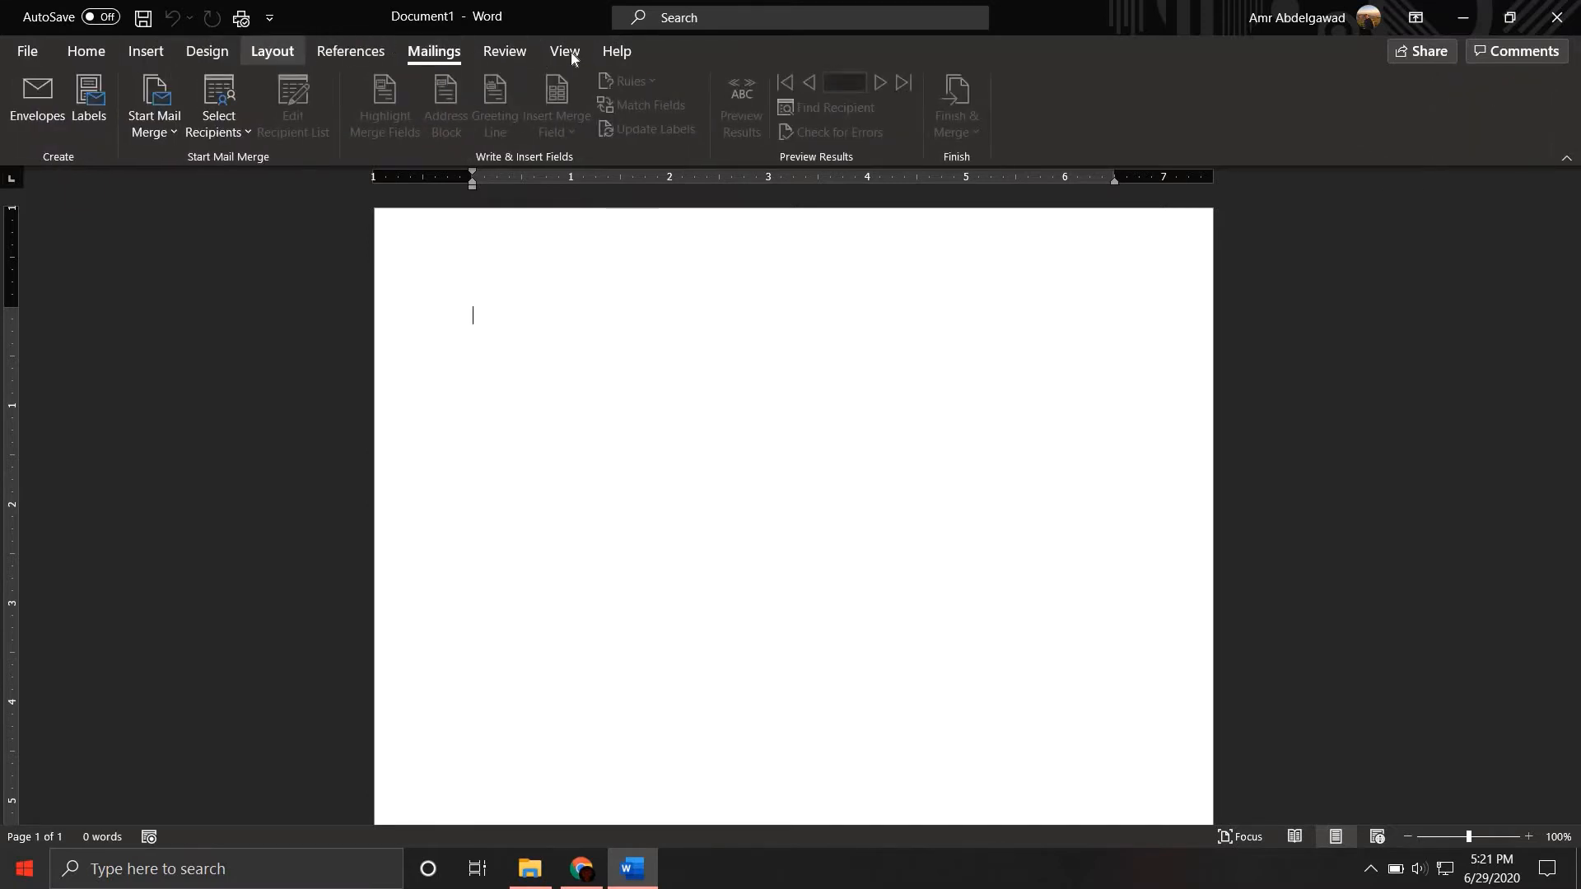
pyautogui.click(565, 51)
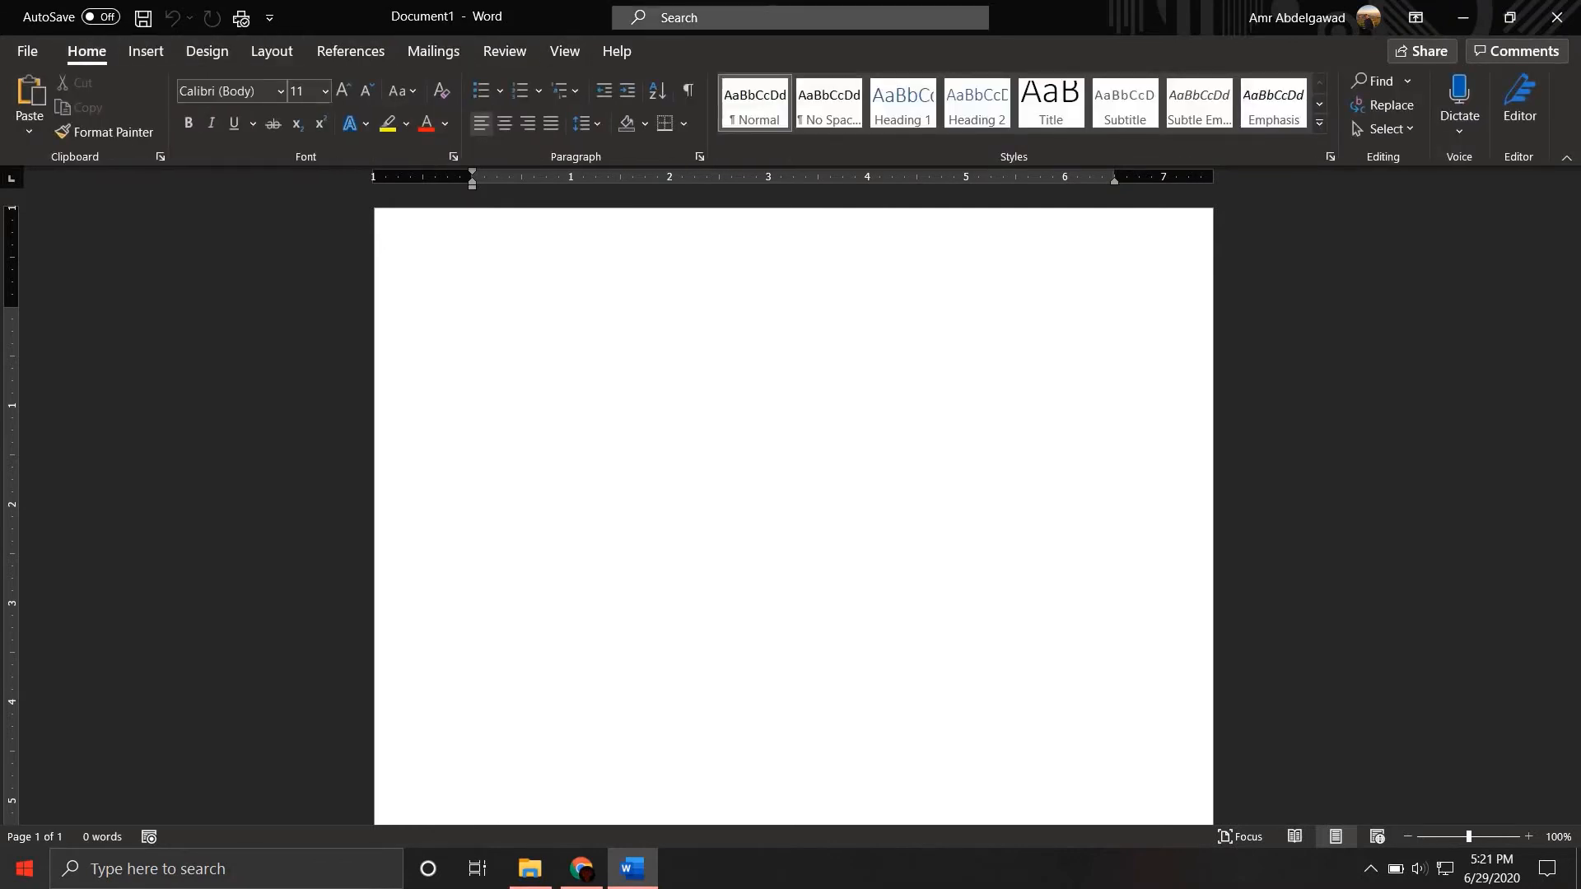
pyautogui.click(772, 14)
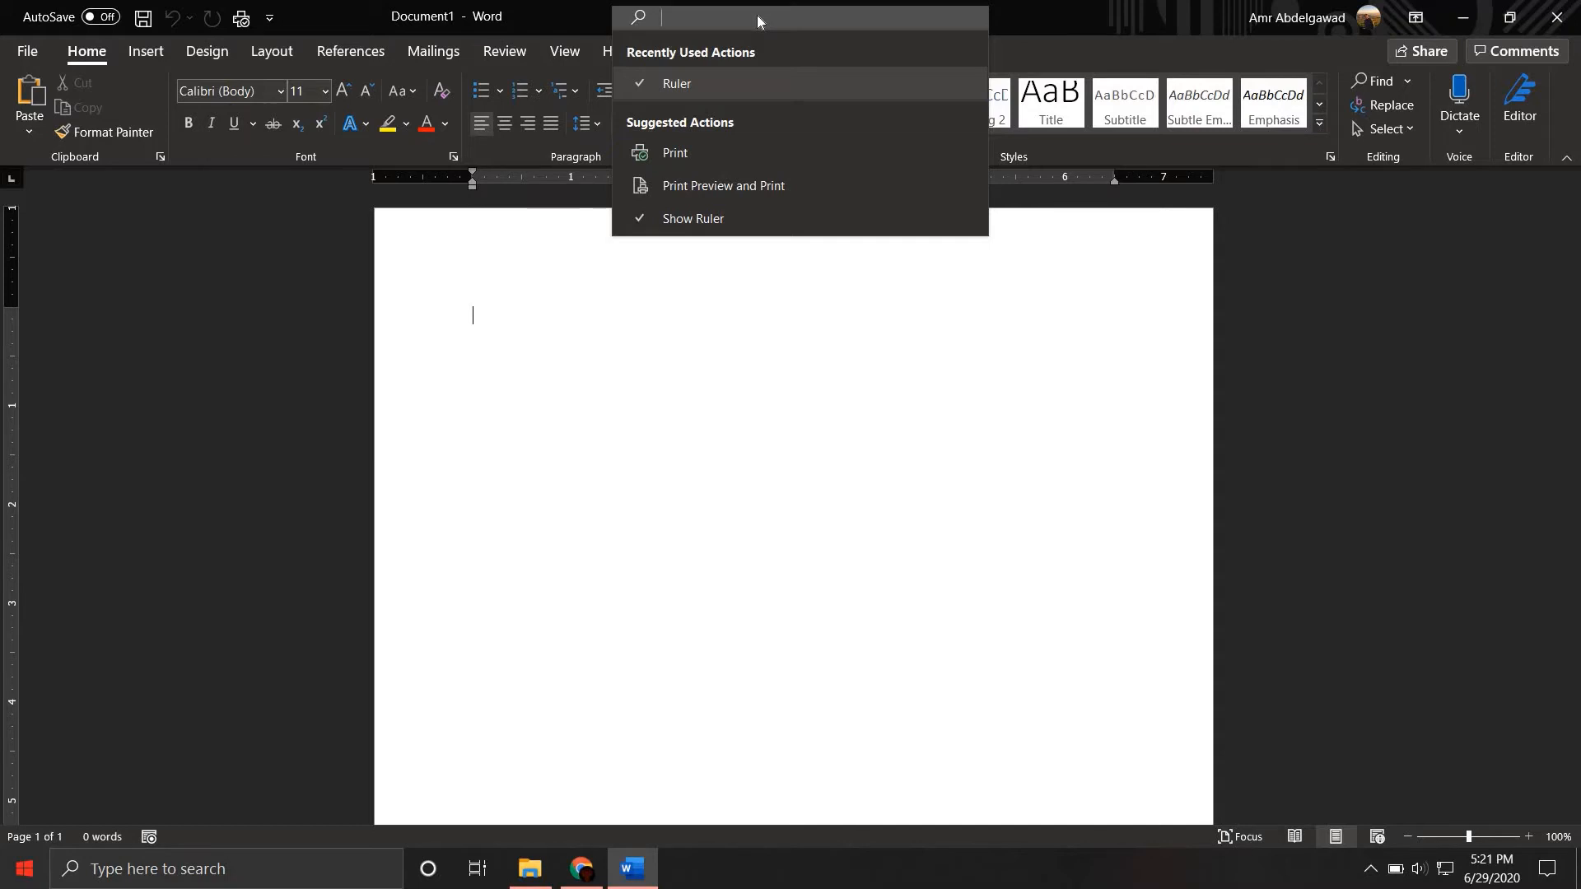
pyautogui.write('hyper')
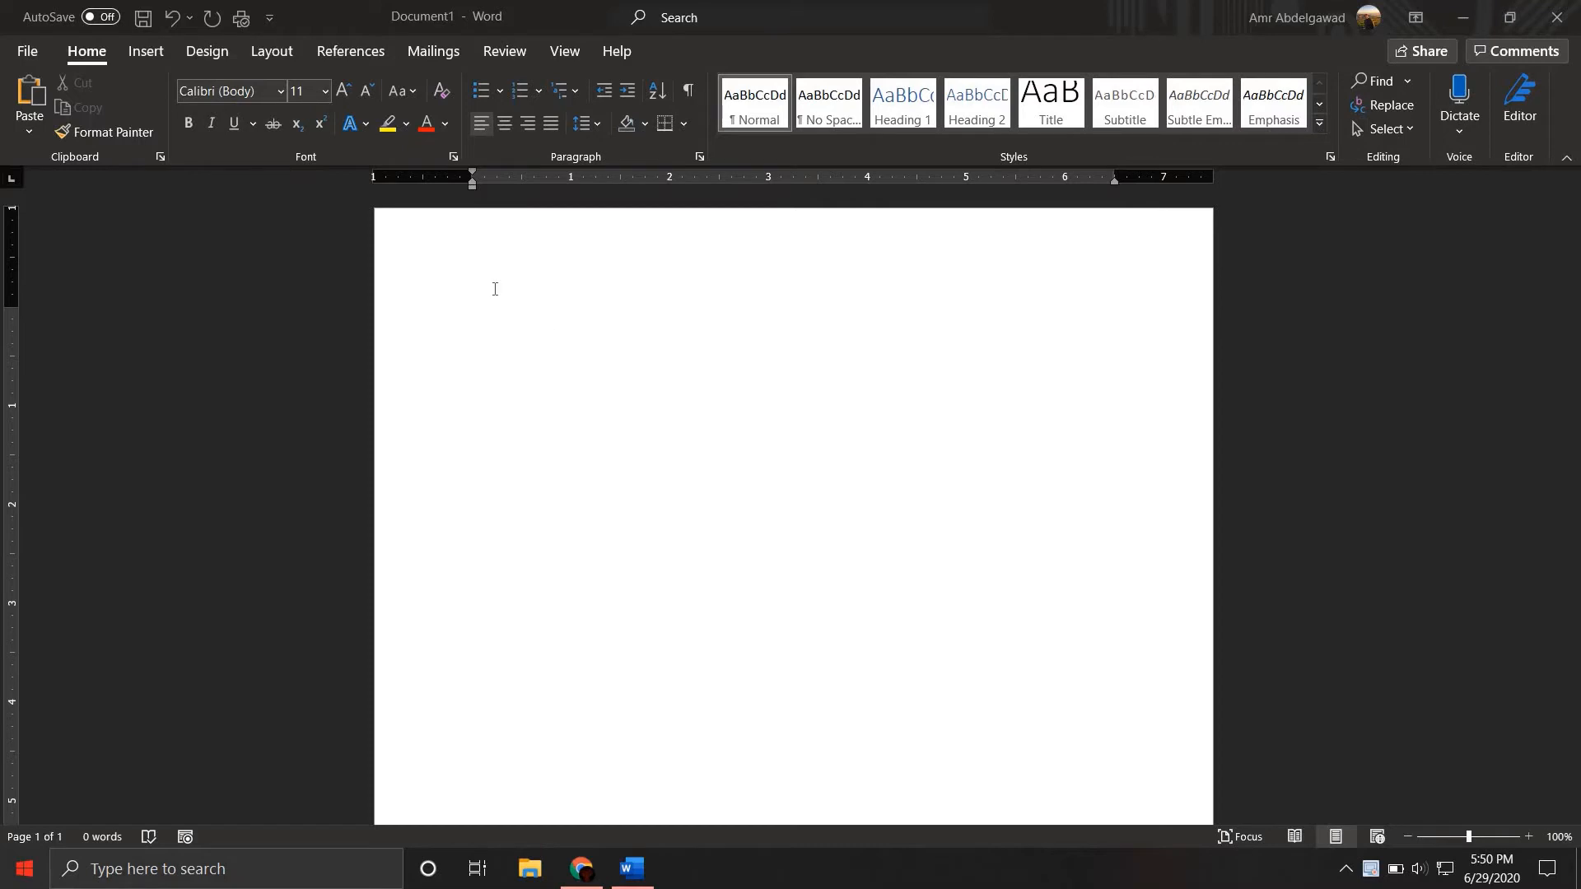
# - Write the heading lines "Your name", "Your teacher's name", "The class name" and "The date" as separate paragraphs at the start of the document
pyautogui.click(535, 327)
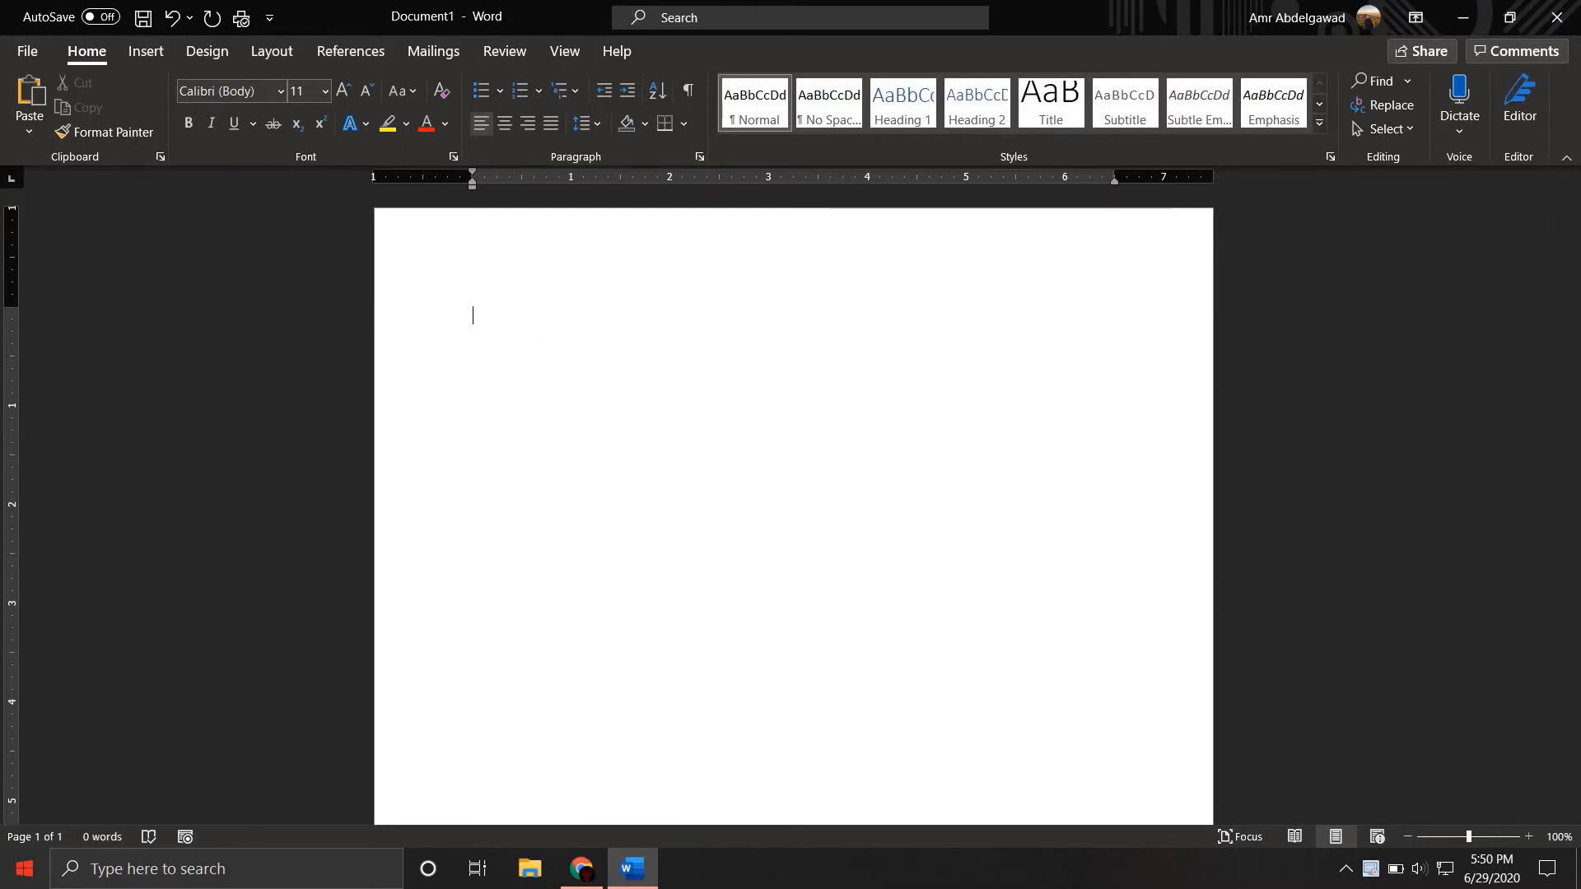
pyautogui.write('Your name')
pyautogui.press('Return')
pyautogui.write("your teacher's ")
pyautogui.write('name')
pyautogui.press('Return')
pyautogui.write('The clas')
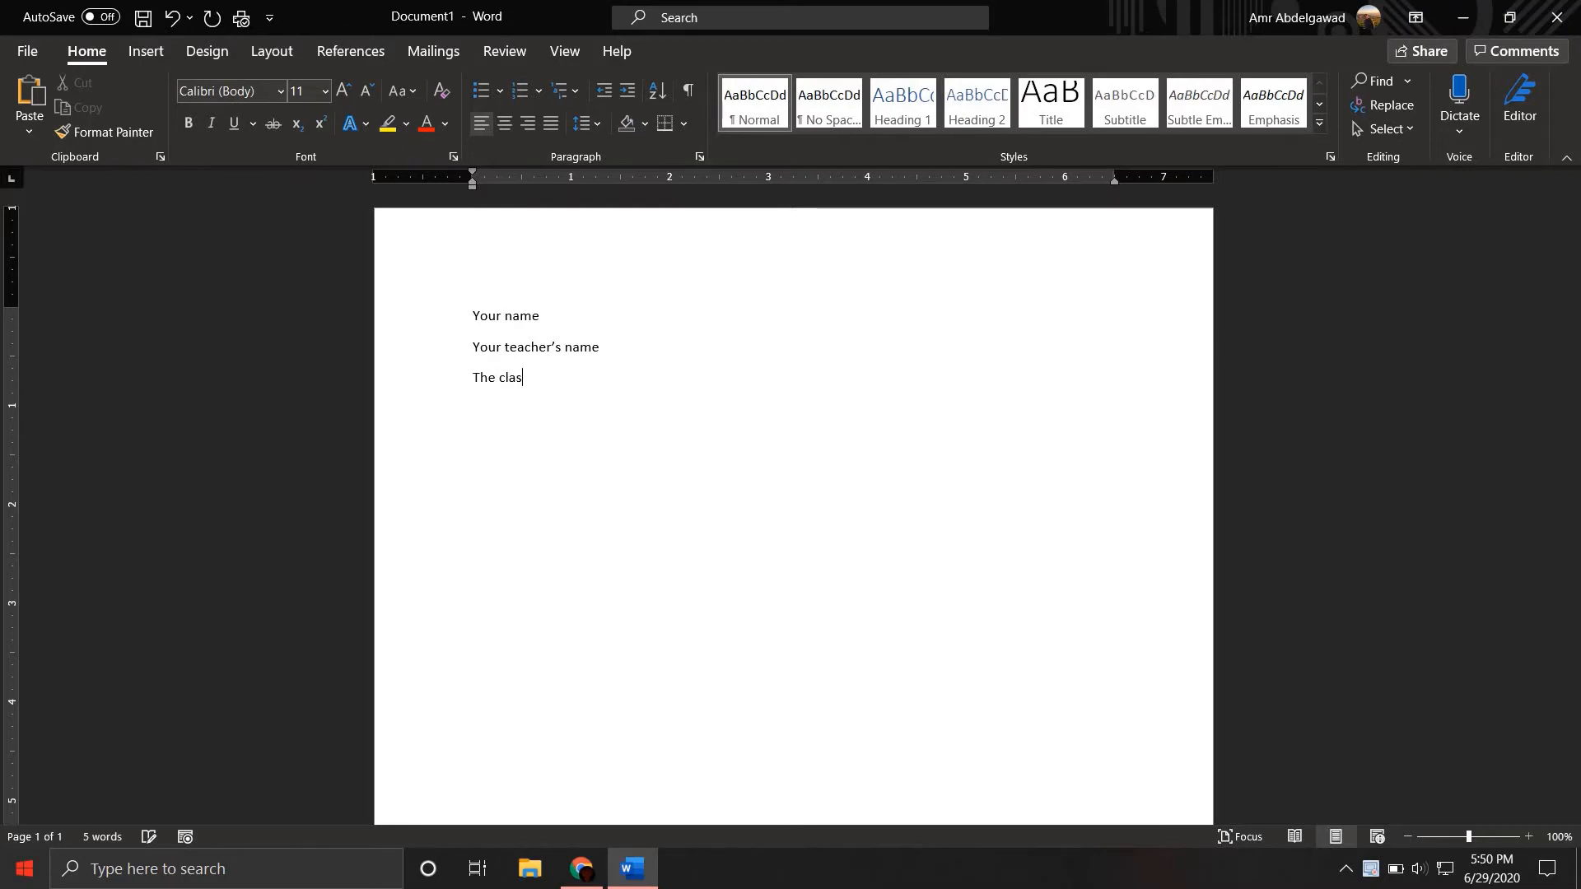
pyautogui.write('s name')
pyautogui.press('Return')
pyautogui.write('The date')
pyautogui.press('Return')
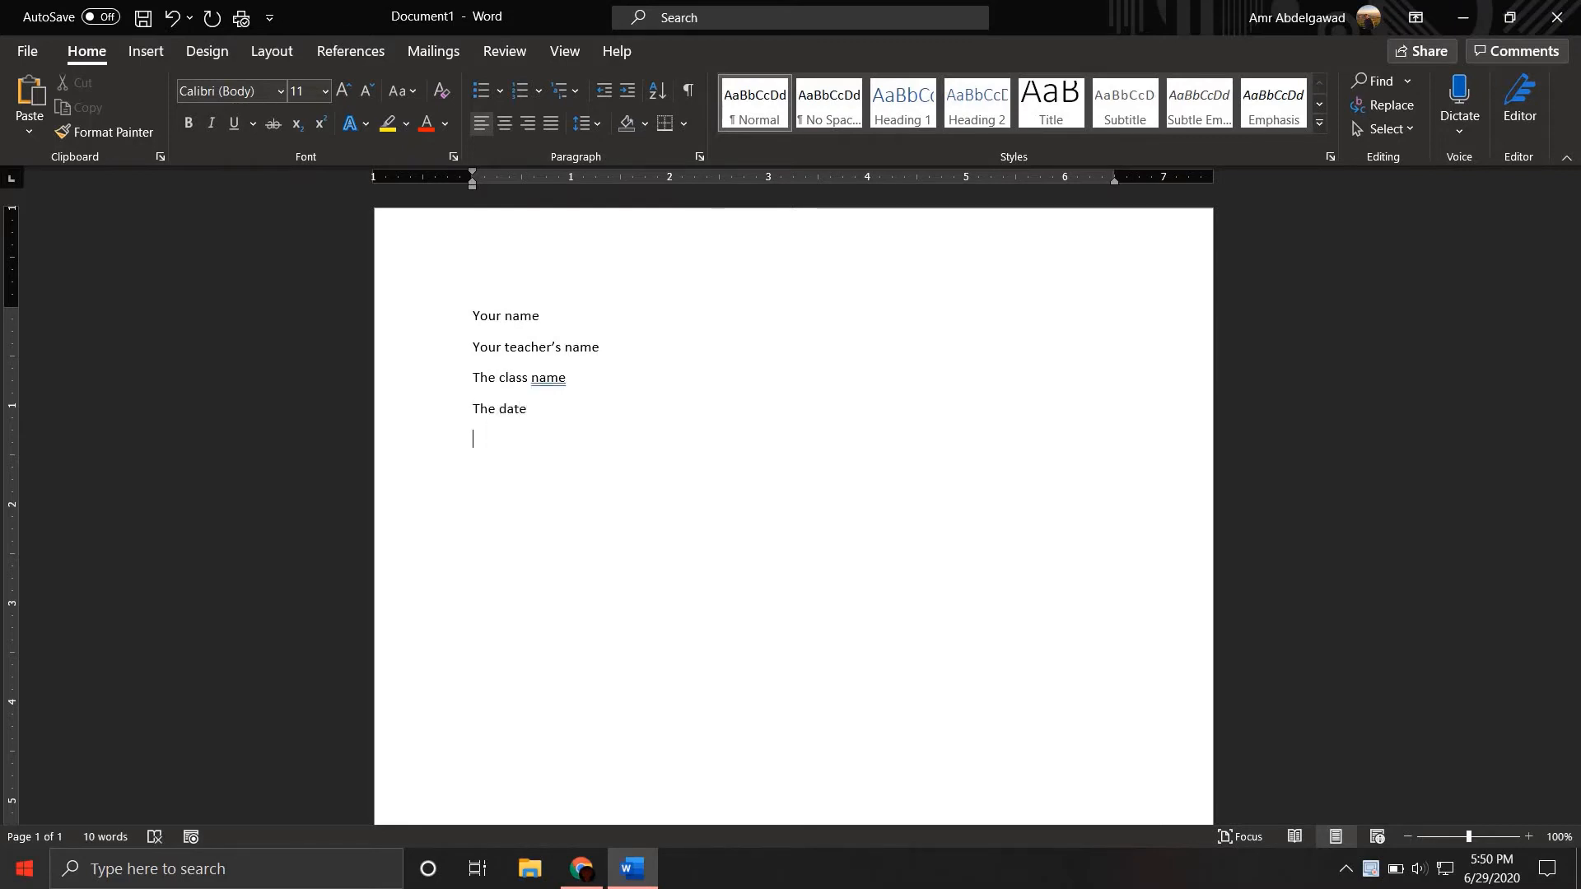
# - Add the lines "Title" and "Introductionary paragraph" below the date line
pyautogui.write('Title')
pyautogui.press('Return')
pyautogui.write('introductionary p')
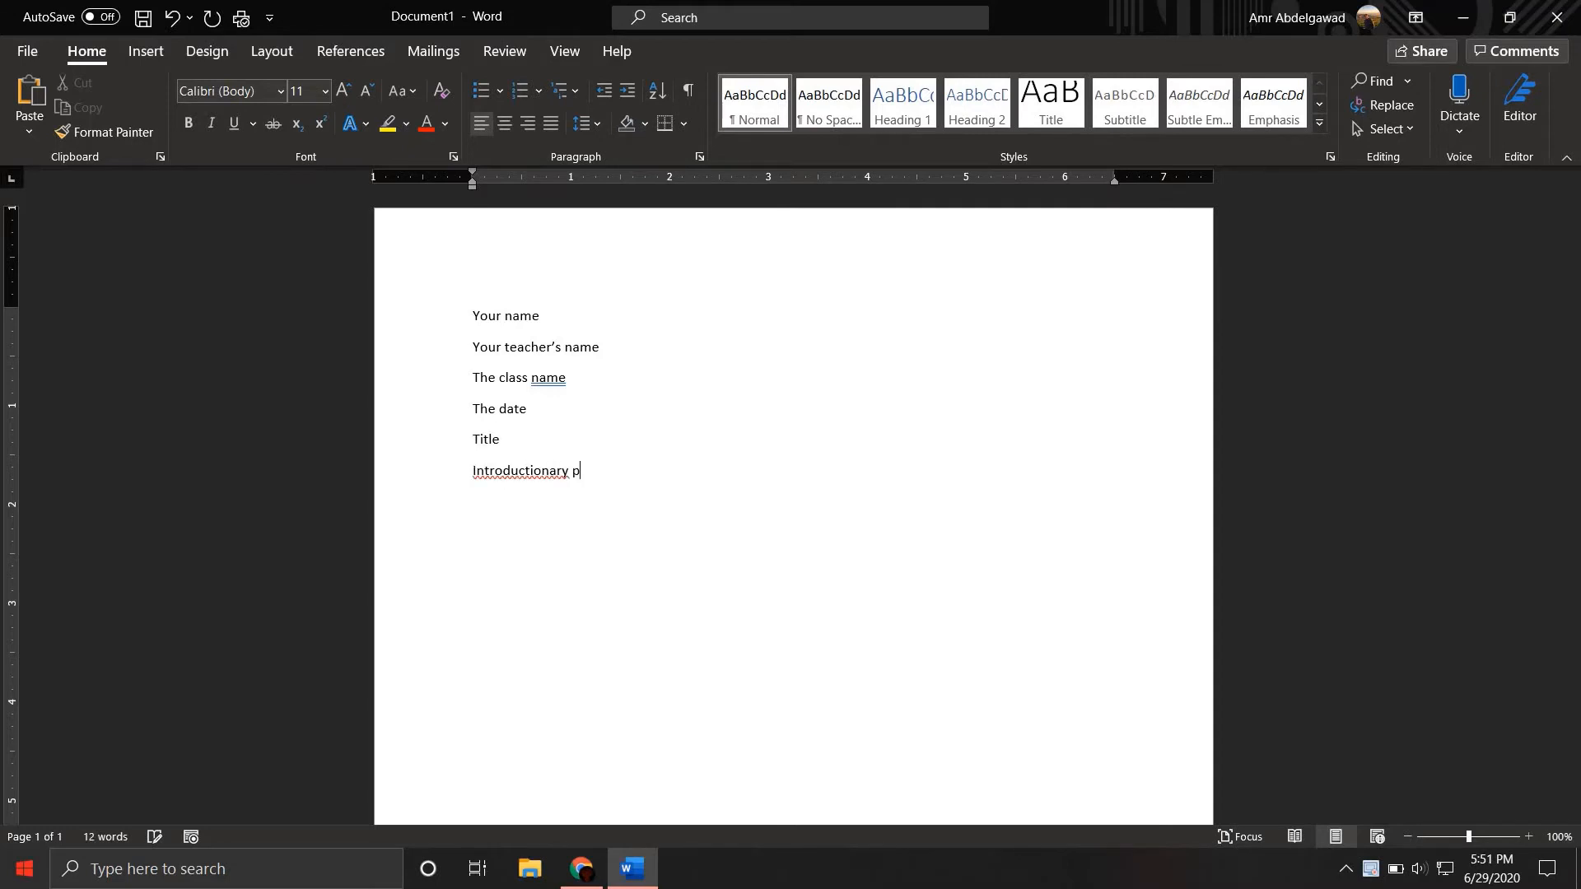
pyautogui.write('aragraph')
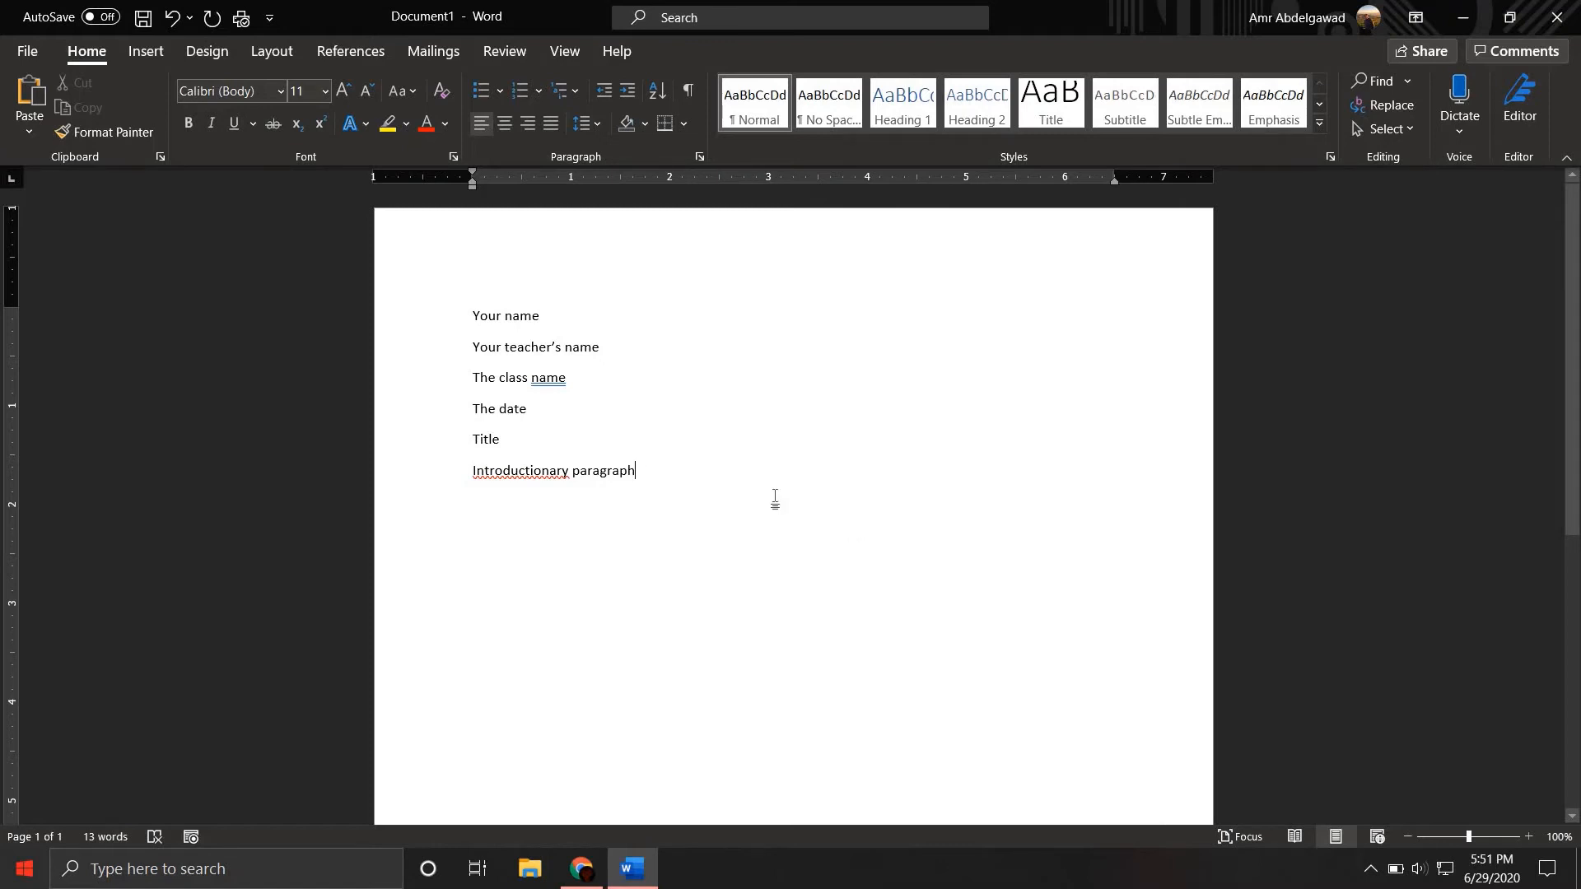
pyautogui.moveTo(639, 471); pyautogui.dragTo(293, 233)
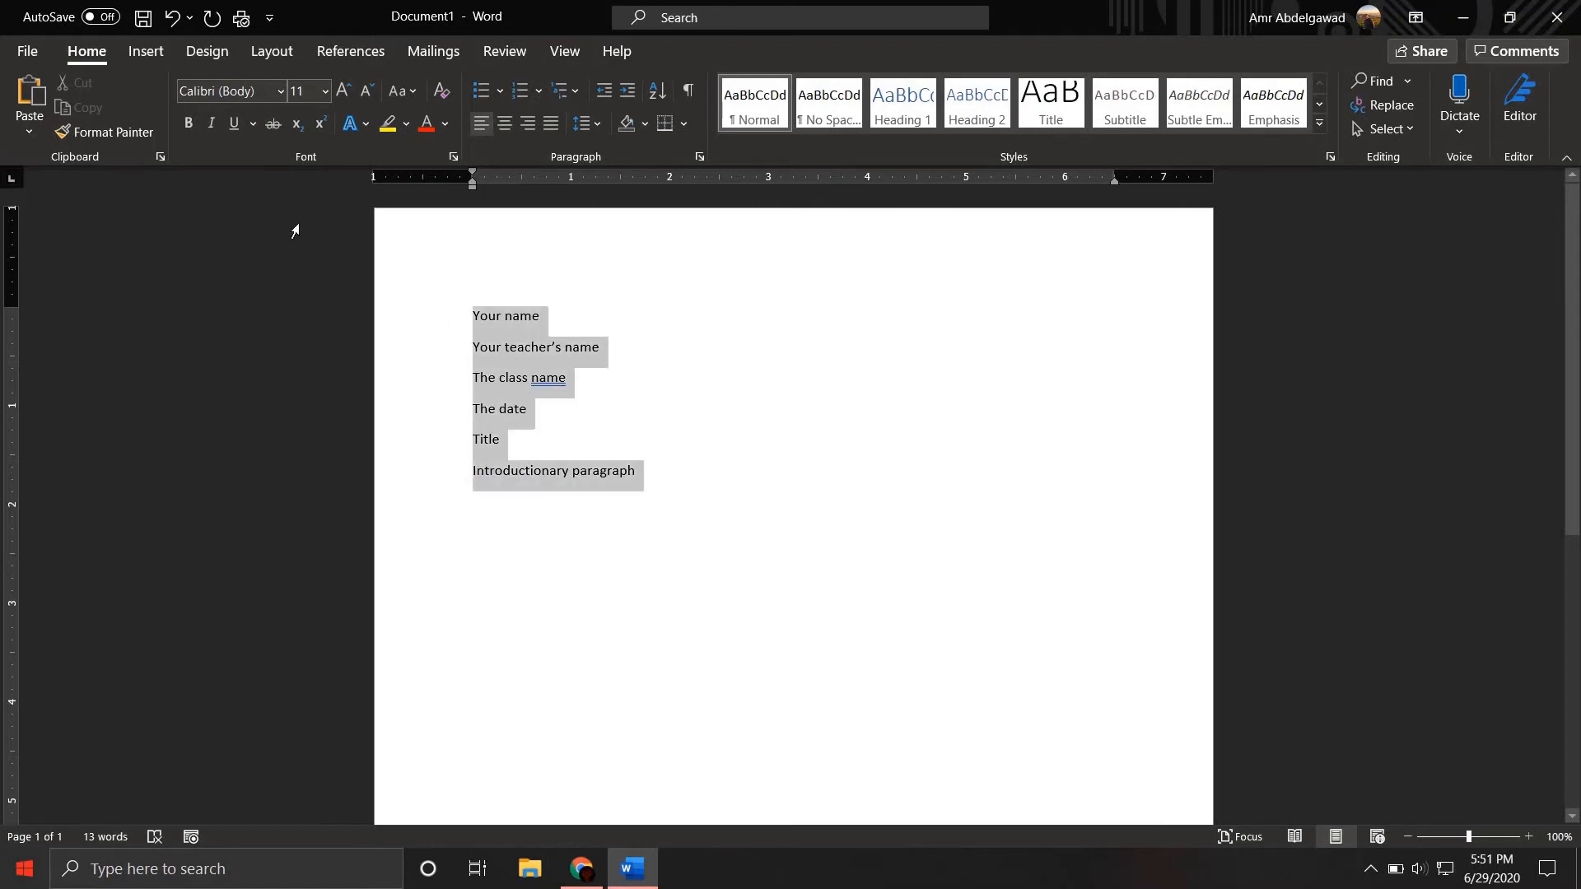
pyautogui.click(939, 463)
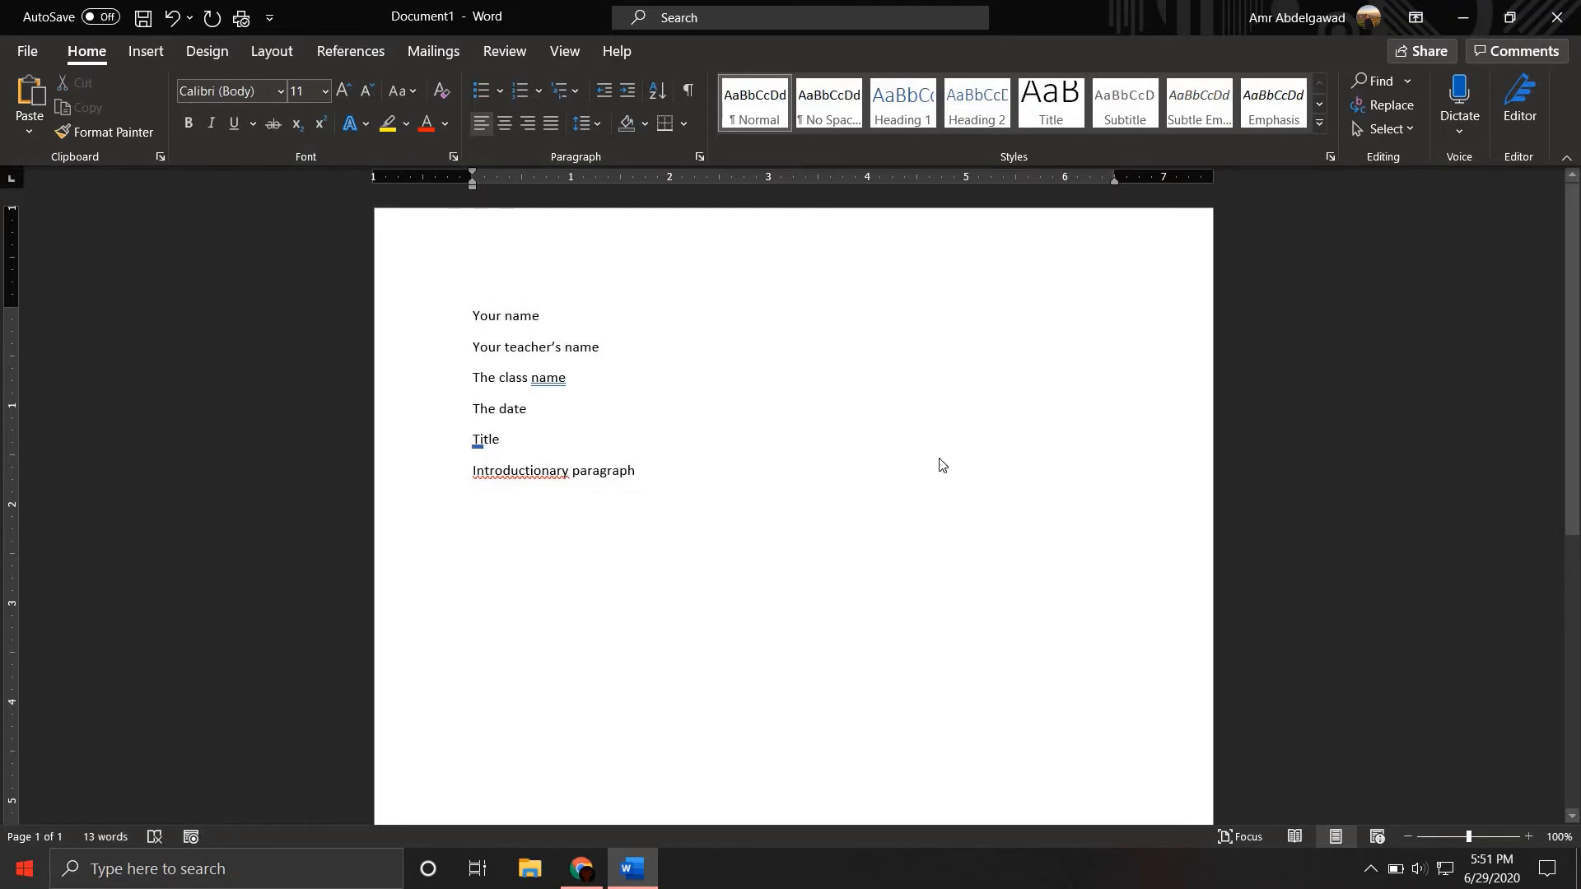
# - Format all the document text in Times New Roman at size 12
pyautogui.hotkey('ctrl', 'a')
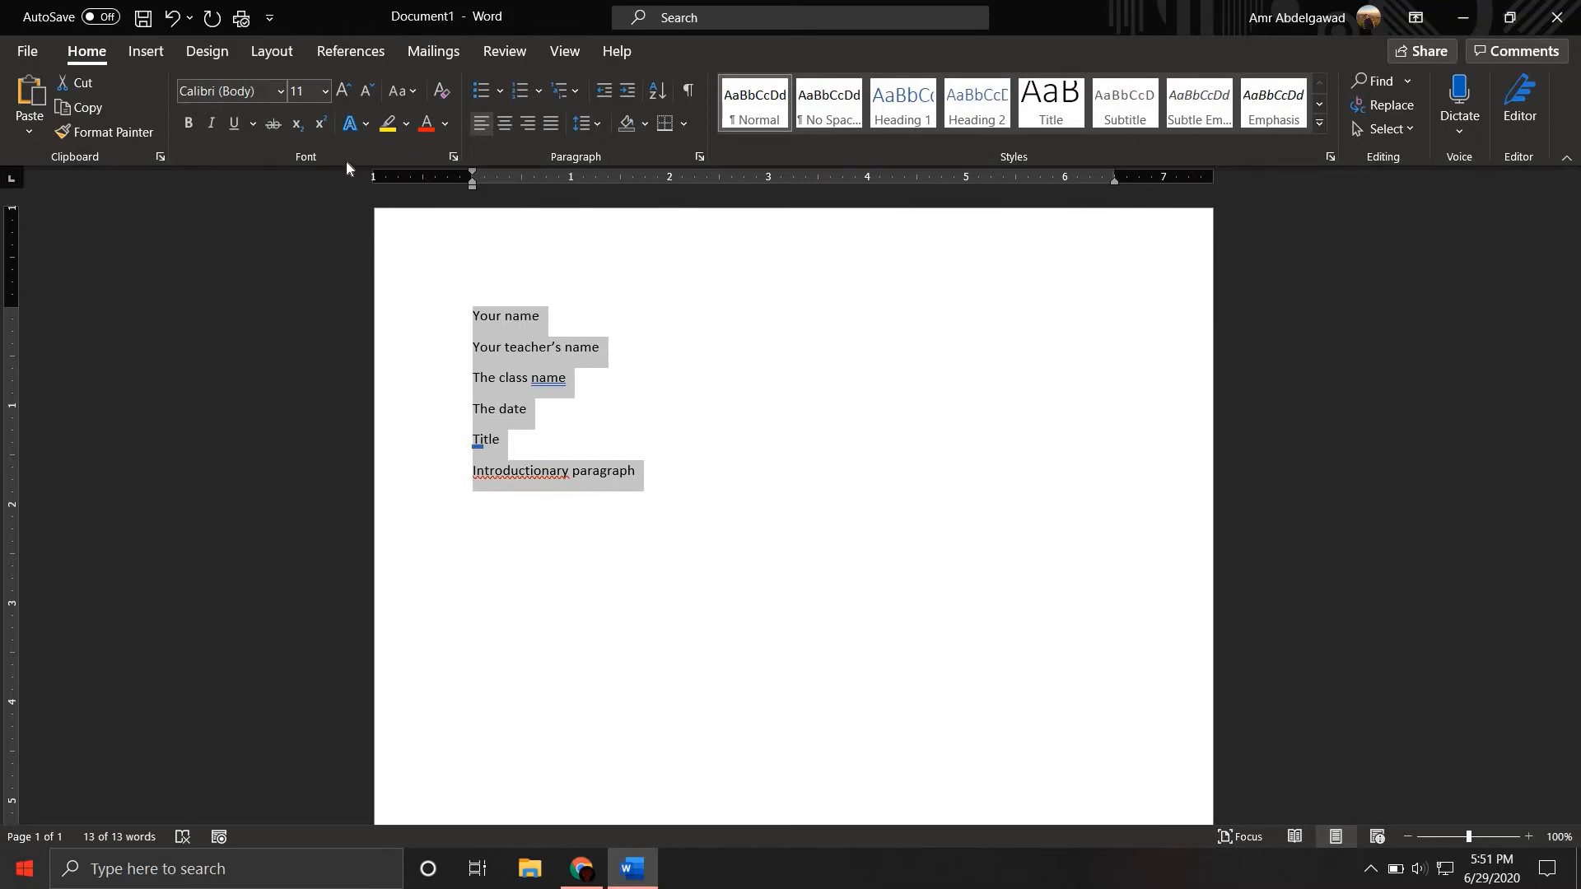
pyautogui.click(280, 92)
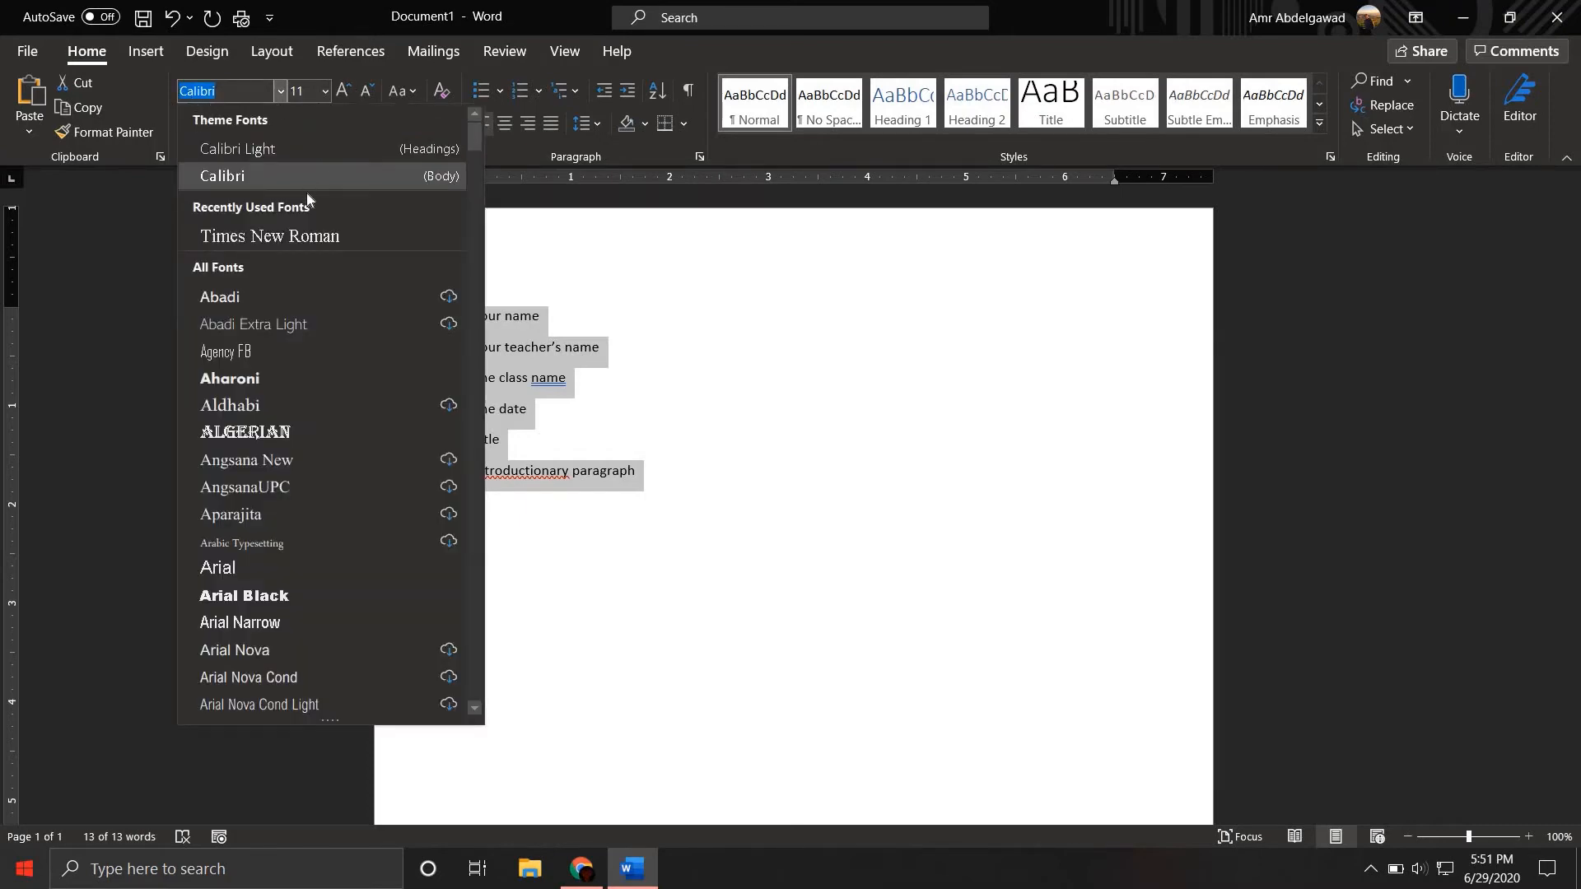
pyautogui.scroll(-15, 304, 283)
pyautogui.scroll(-15, 304, 285)
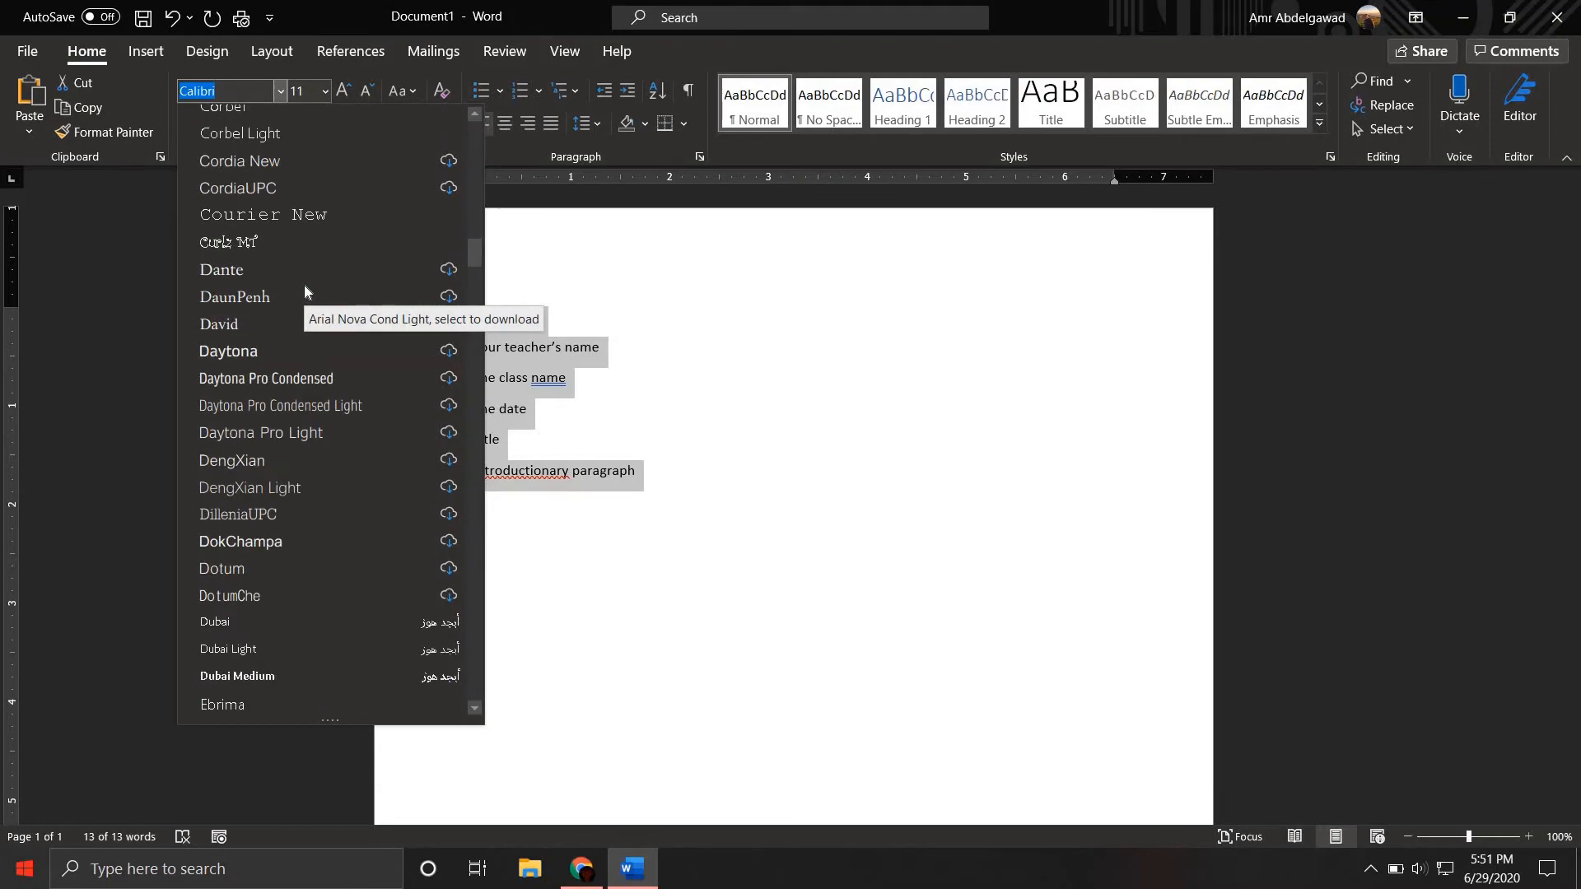
pyautogui.scroll(-14, 304, 285)
pyautogui.scroll(-15, 304, 285)
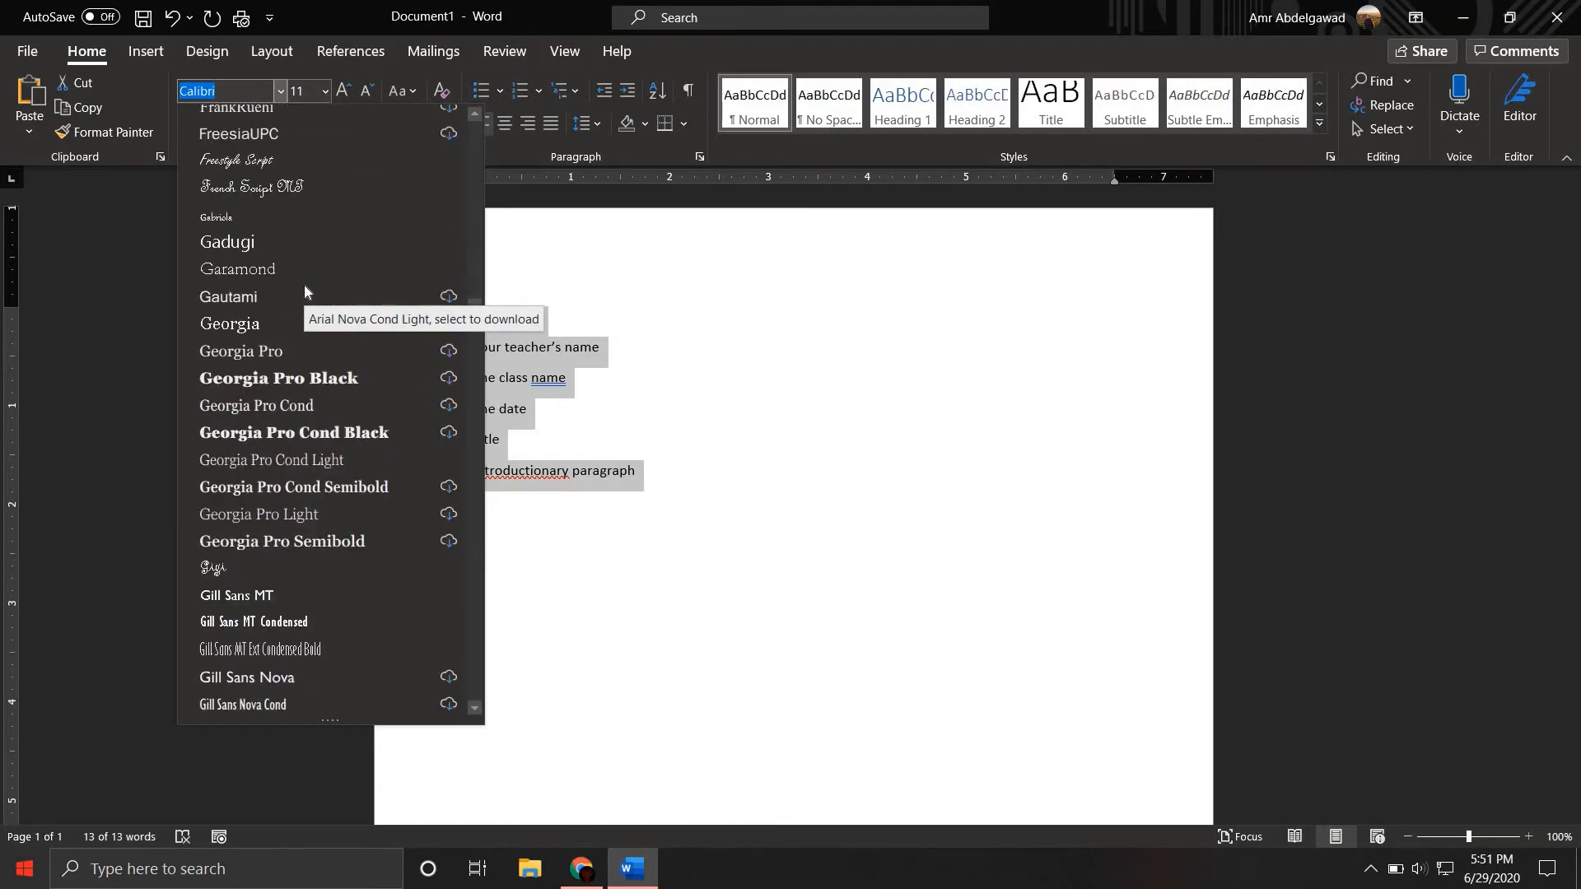
pyautogui.scroll(-3, 304, 285)
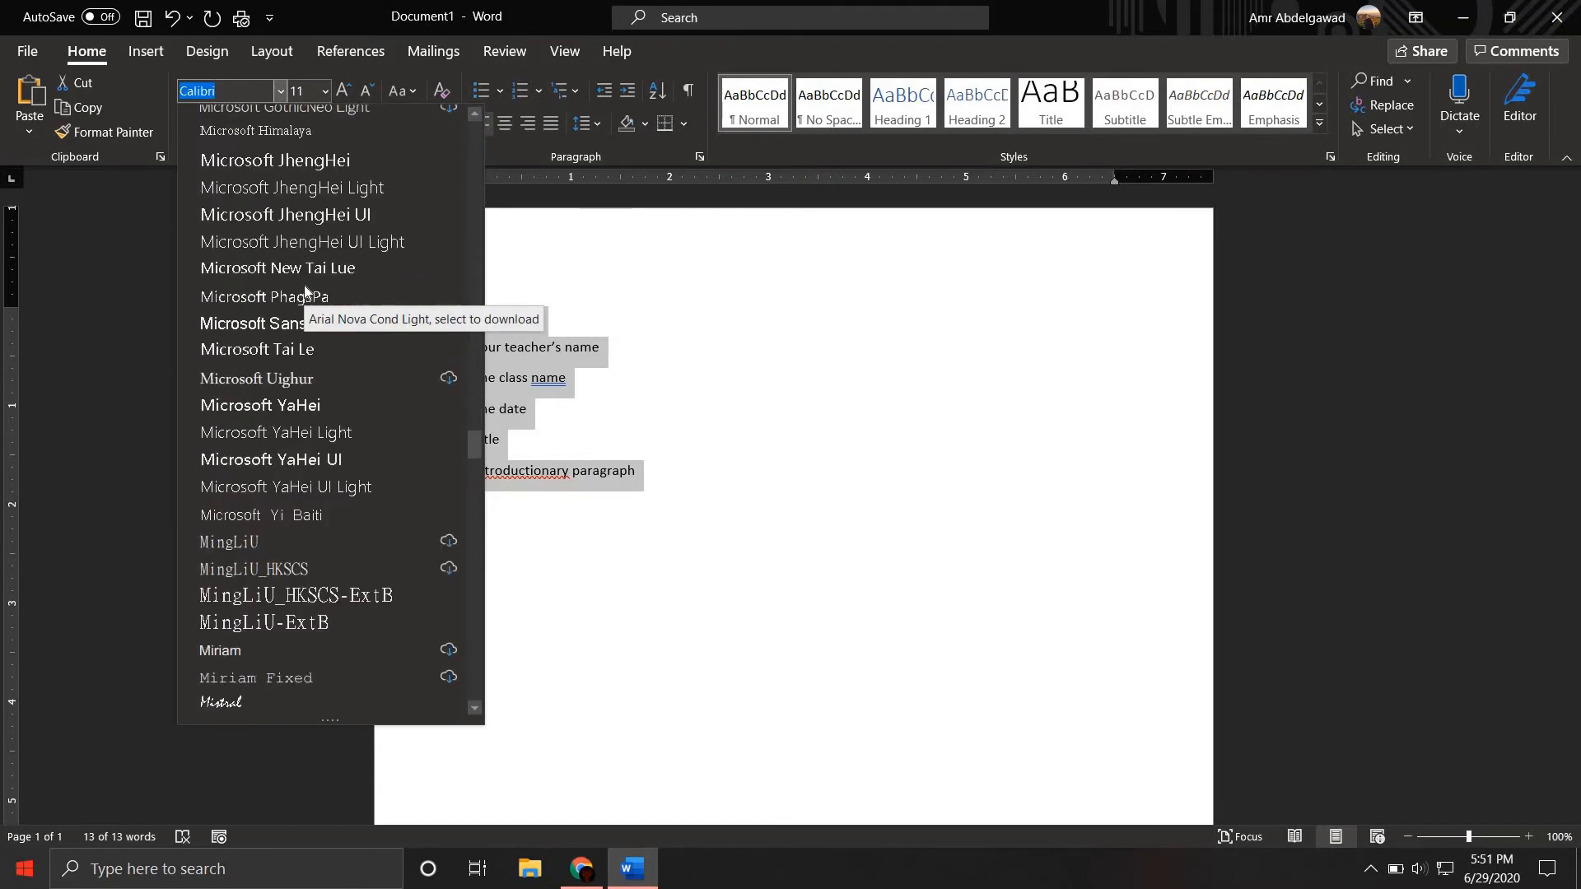
pyautogui.scroll(-20, 305, 290)
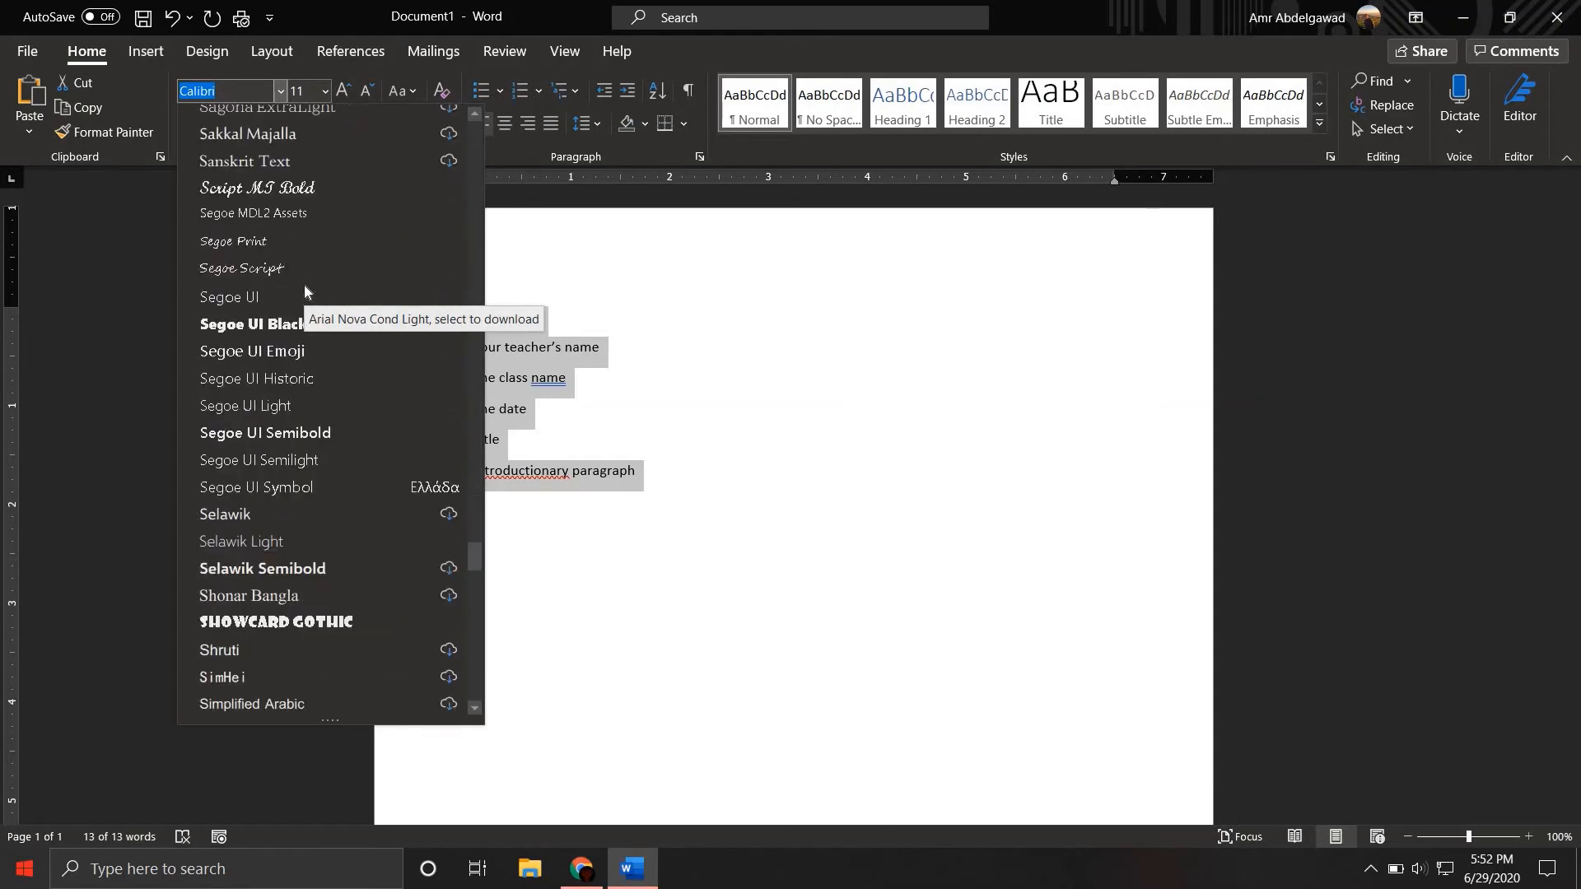
pyautogui.scroll(-20, 293, 416)
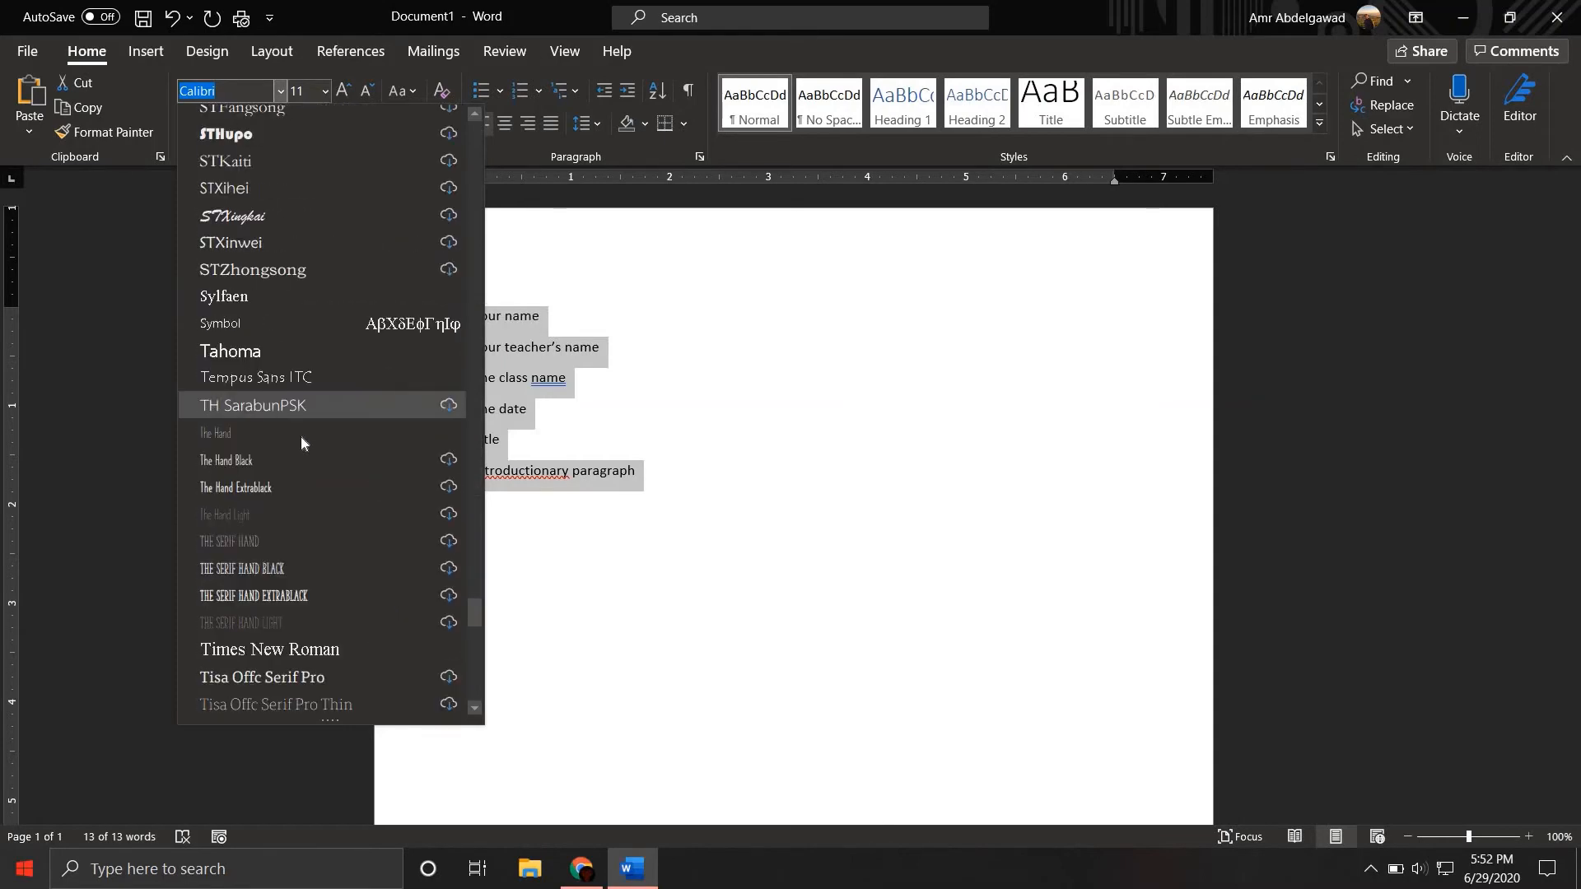
pyautogui.click(290, 321)
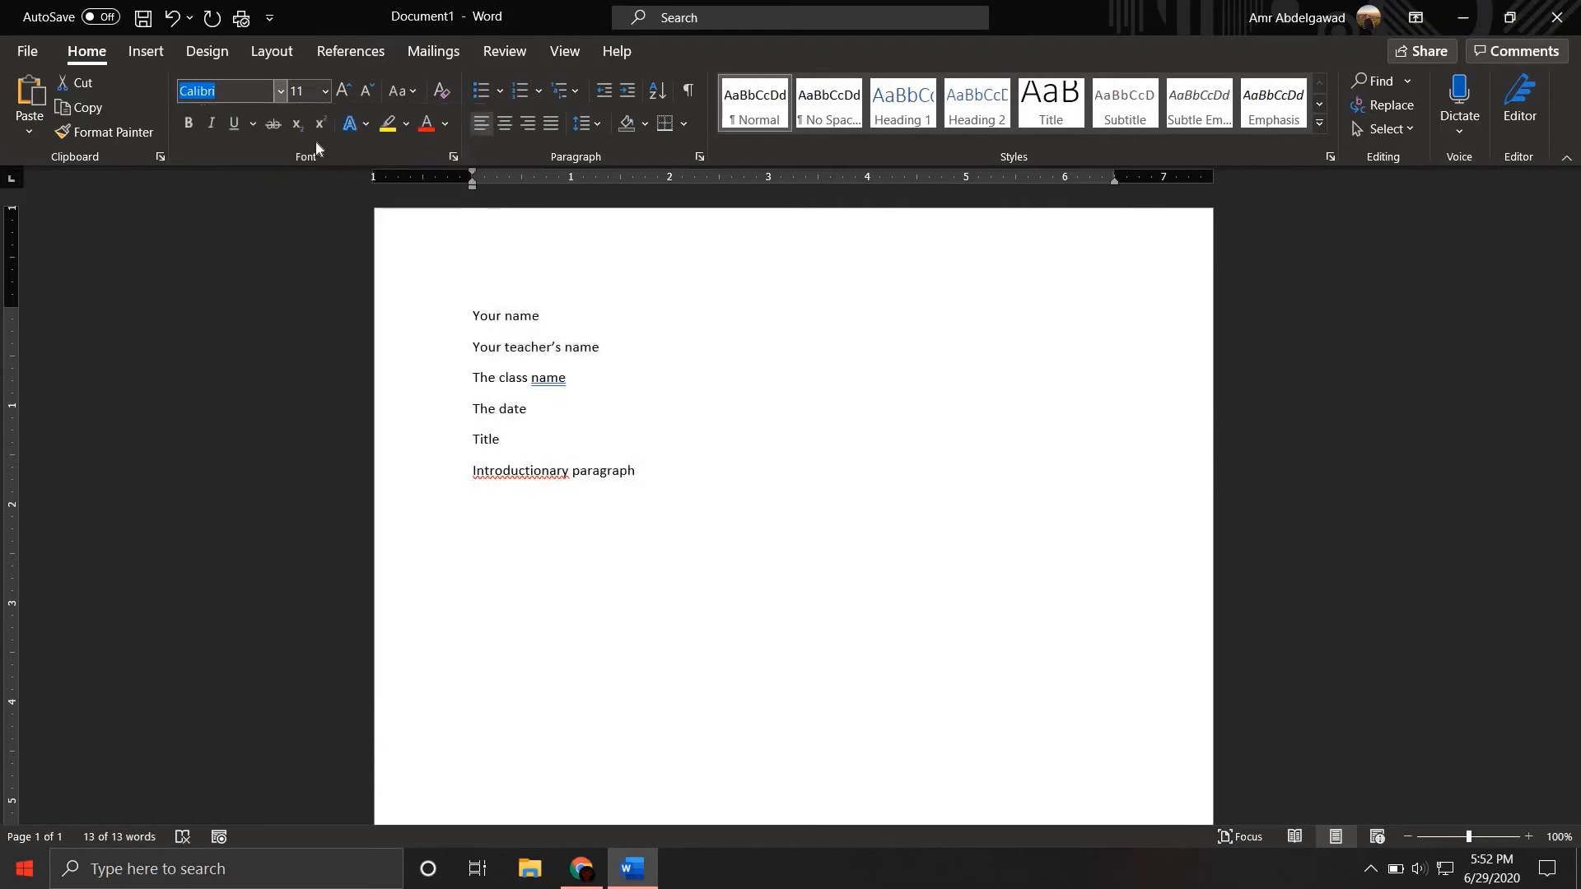
pyautogui.click(326, 91)
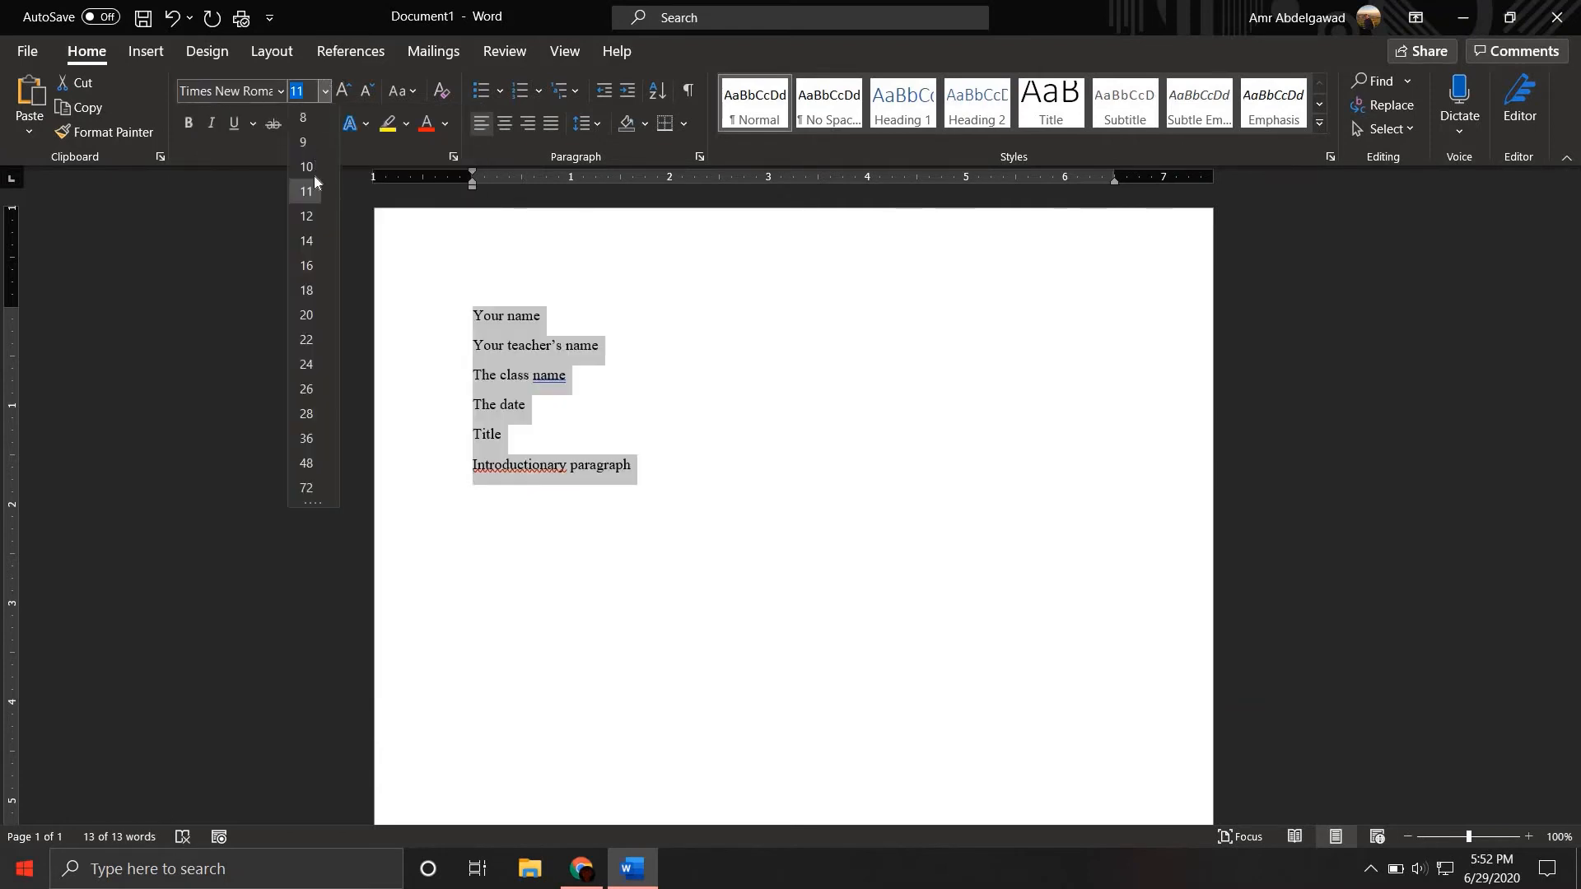
pyautogui.click(317, 217)
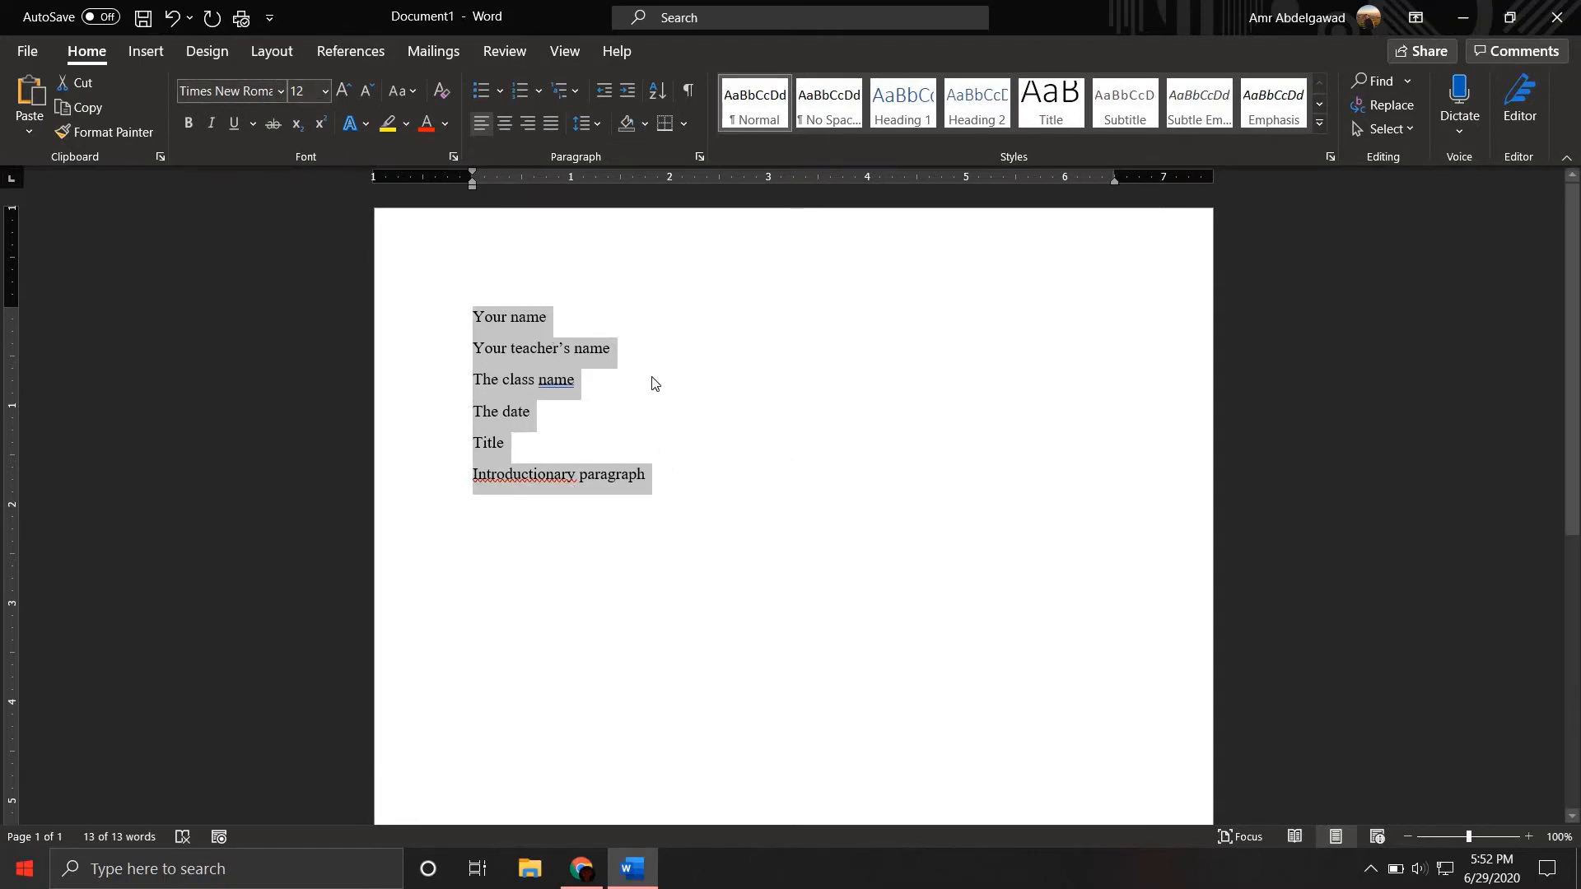
# - Apply the proofing suggestions "Introductory" for the misspelled word in the last line and "names" in the class line
pyautogui.click(667, 481)
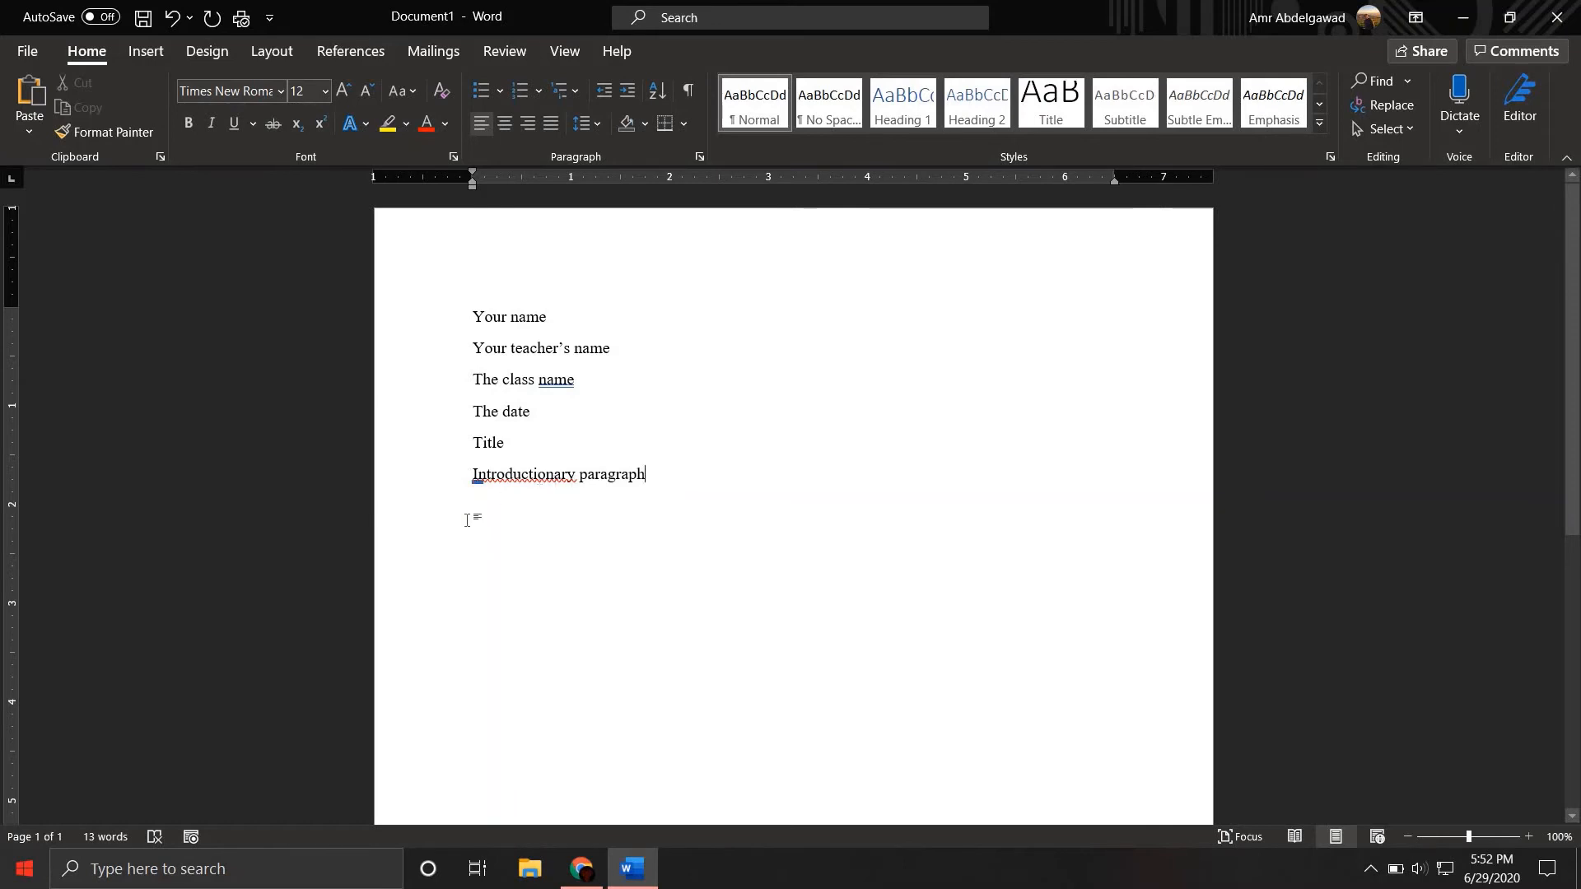
pyautogui.rightClick(524, 474)
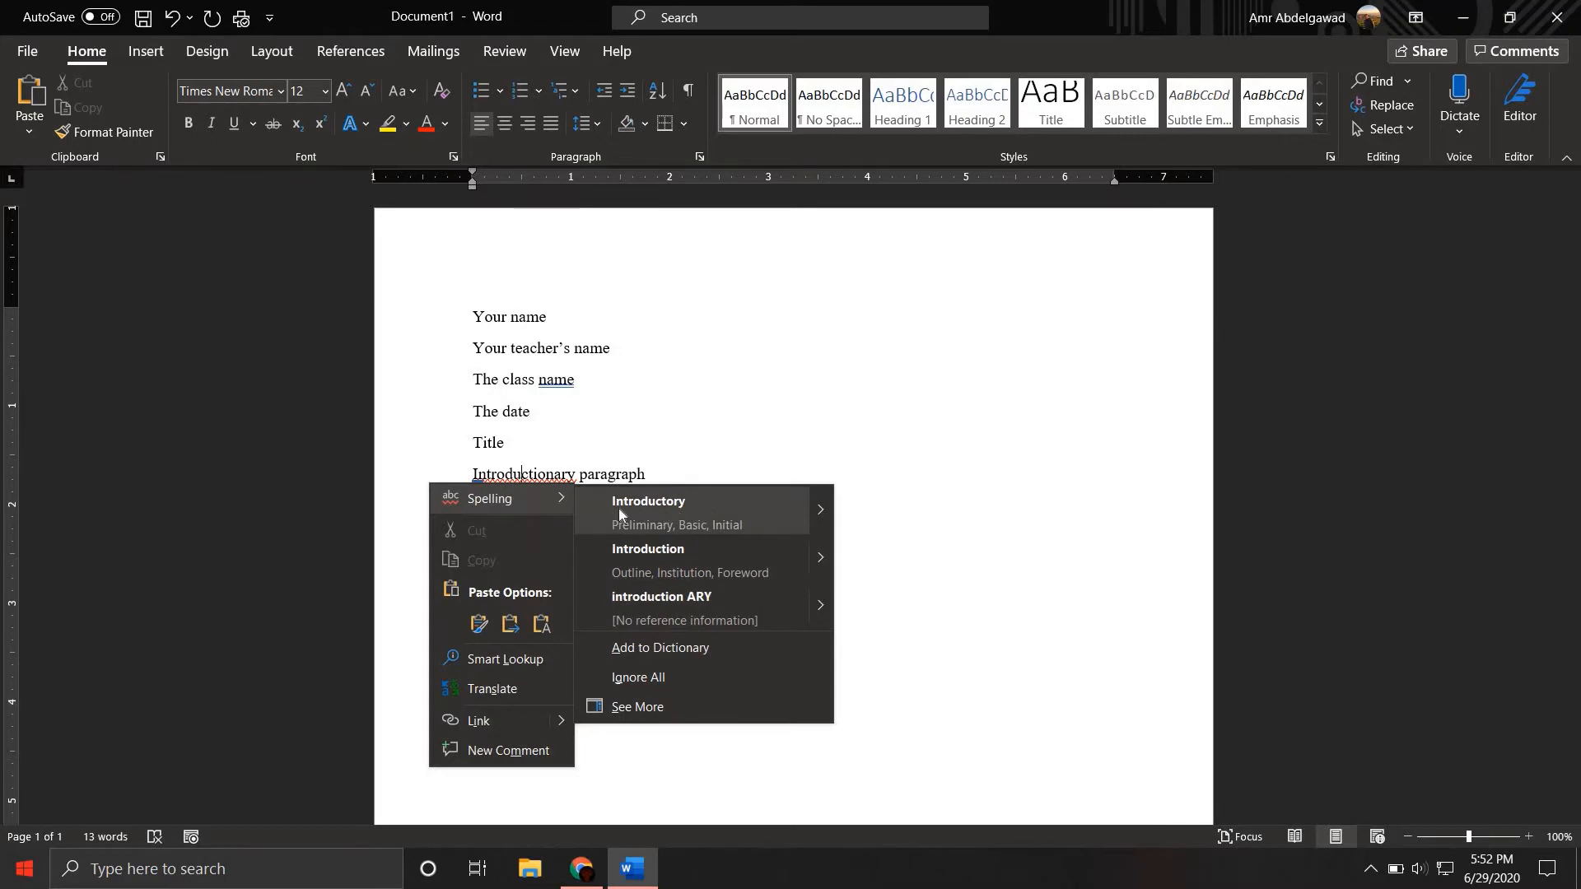
pyautogui.click(558, 380)
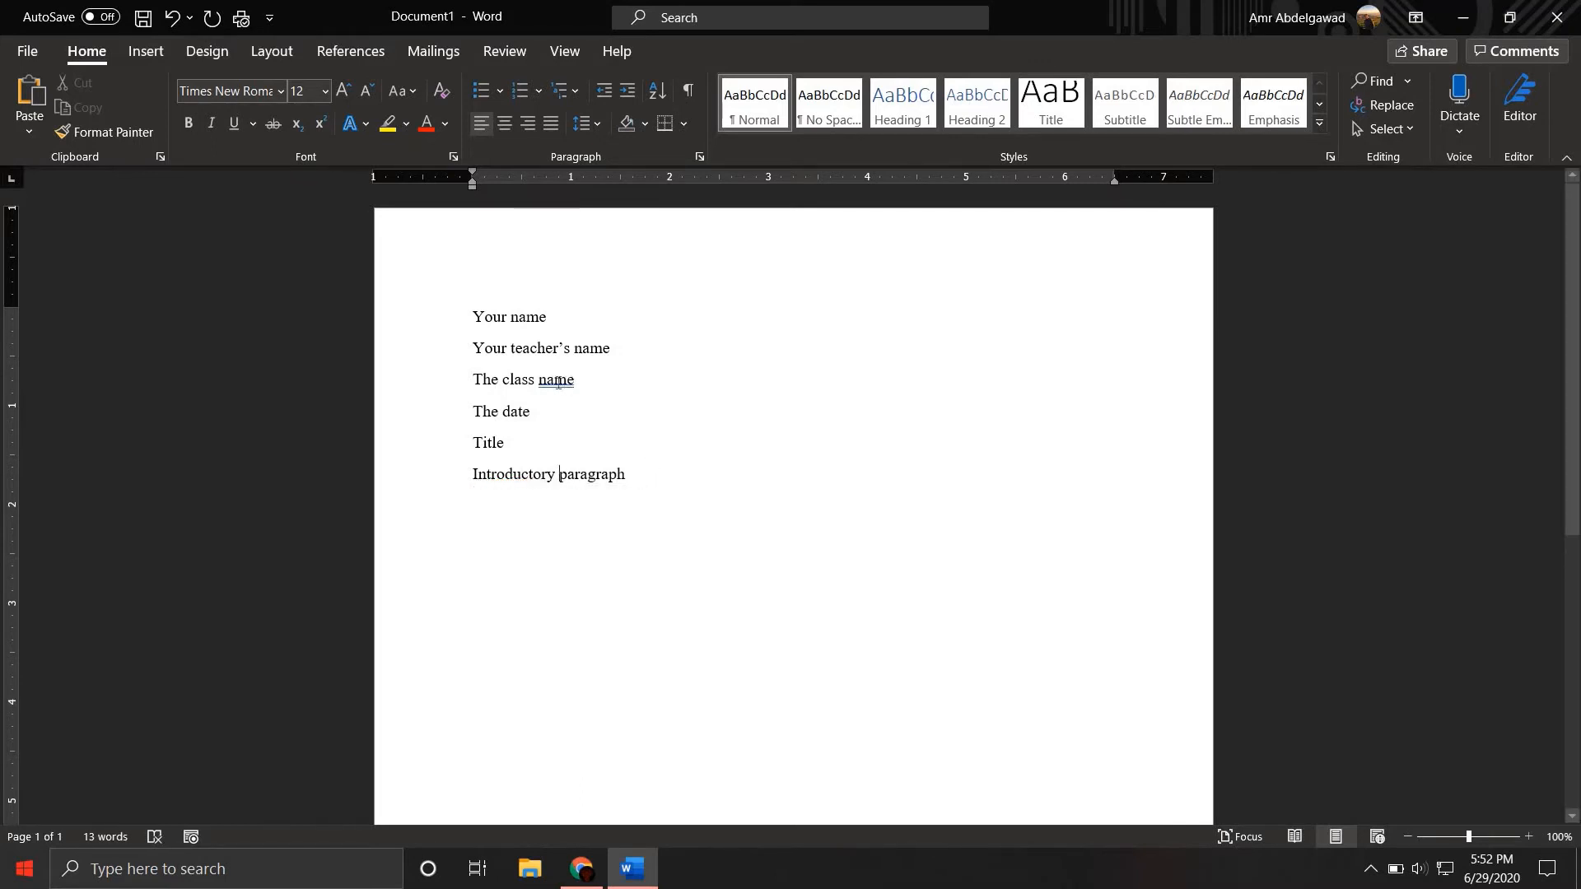
pyautogui.rightClick(557, 384)
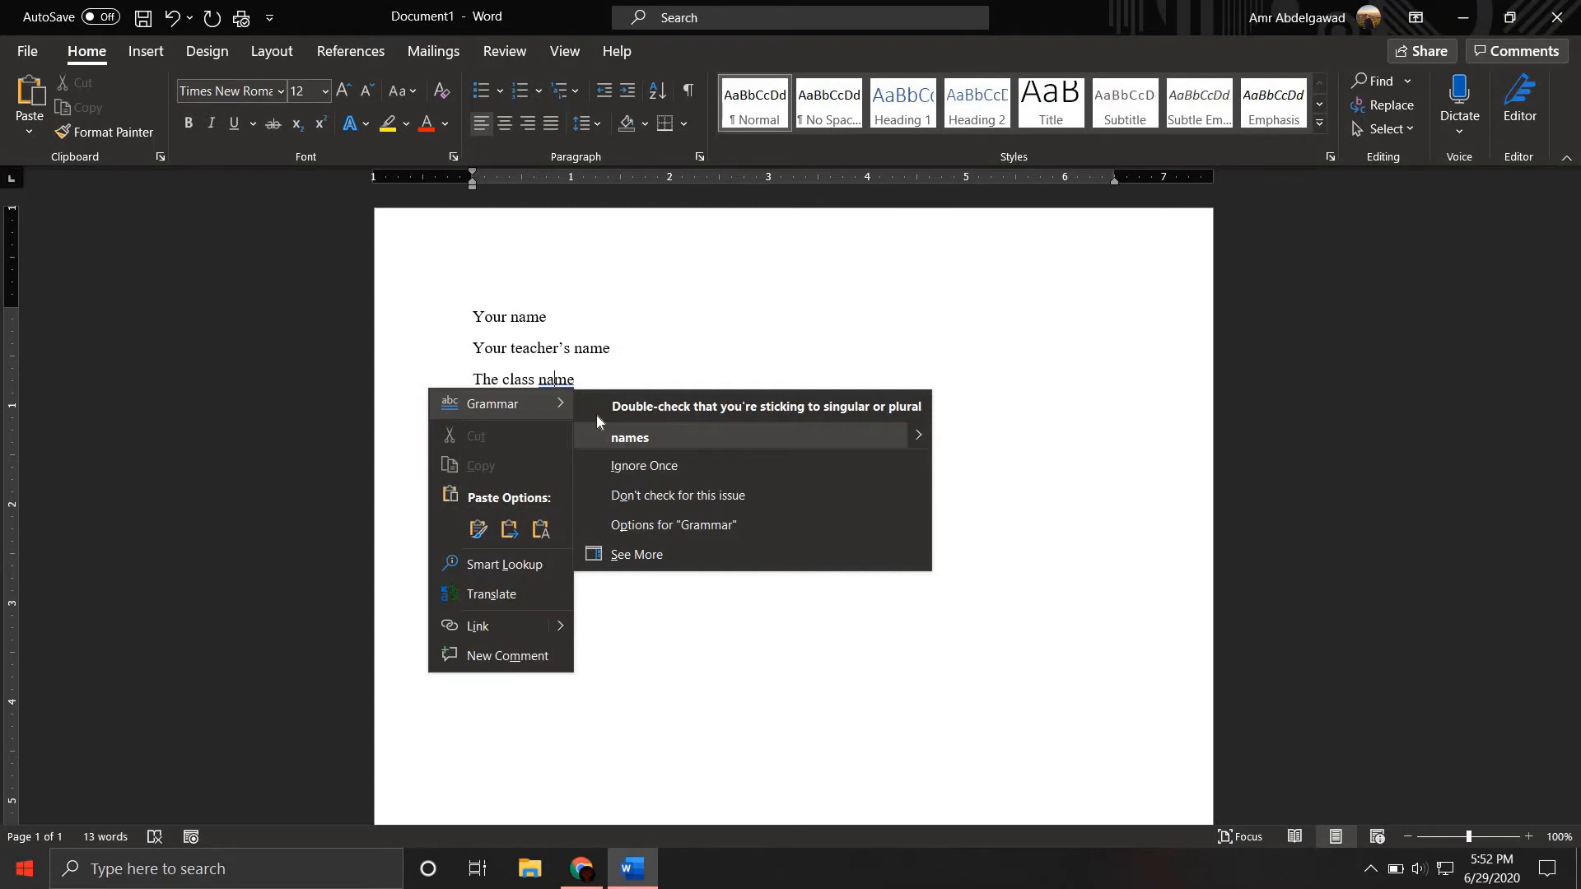
pyautogui.click(631, 439)
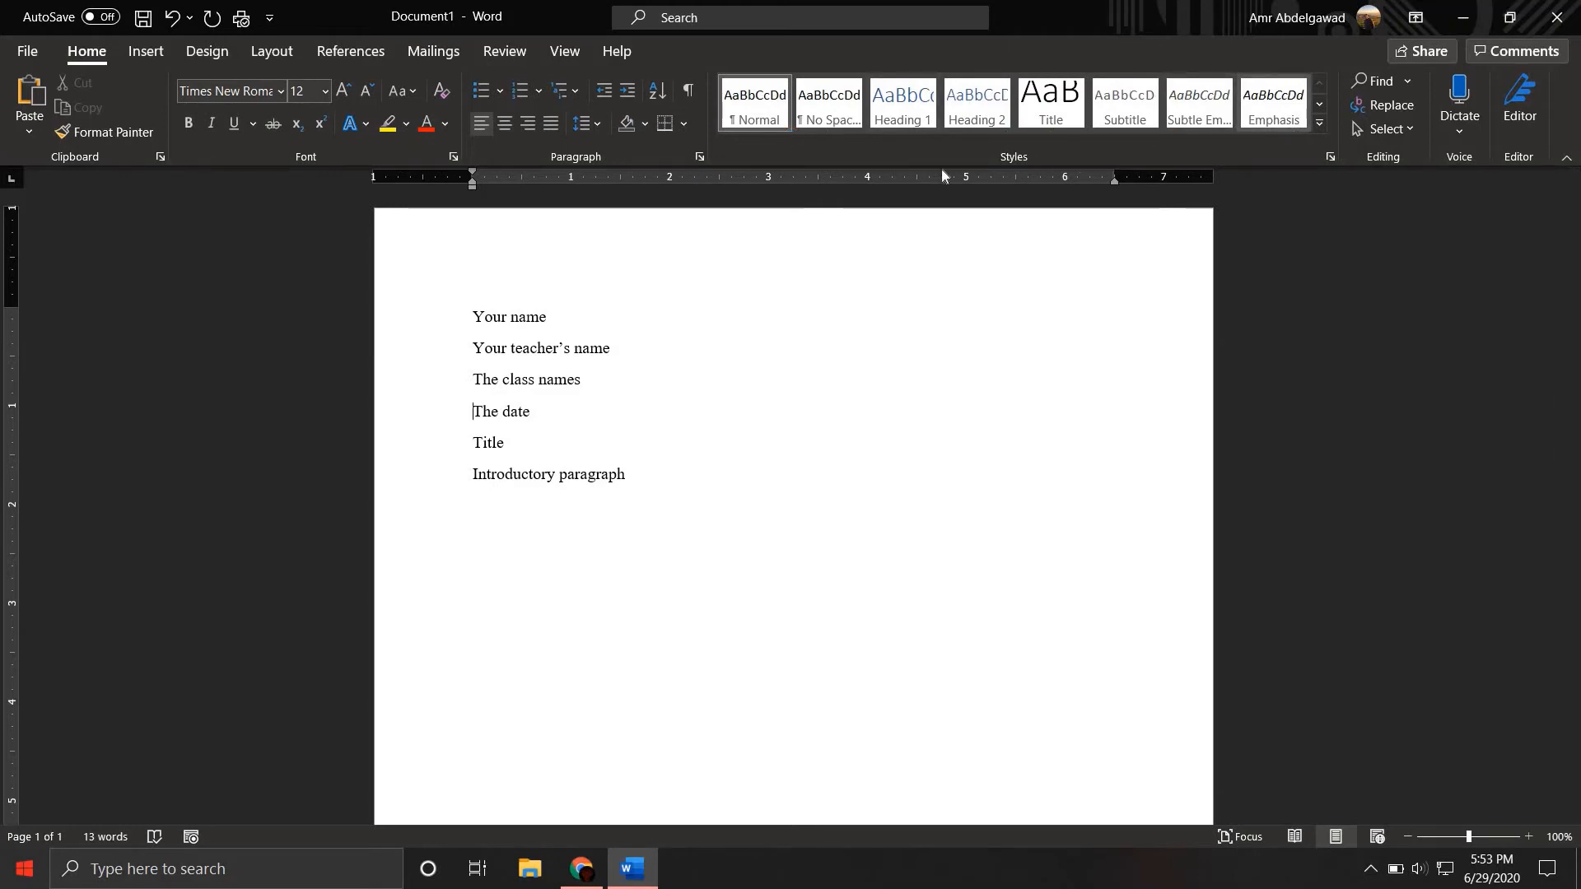
pyautogui.click(1319, 124)
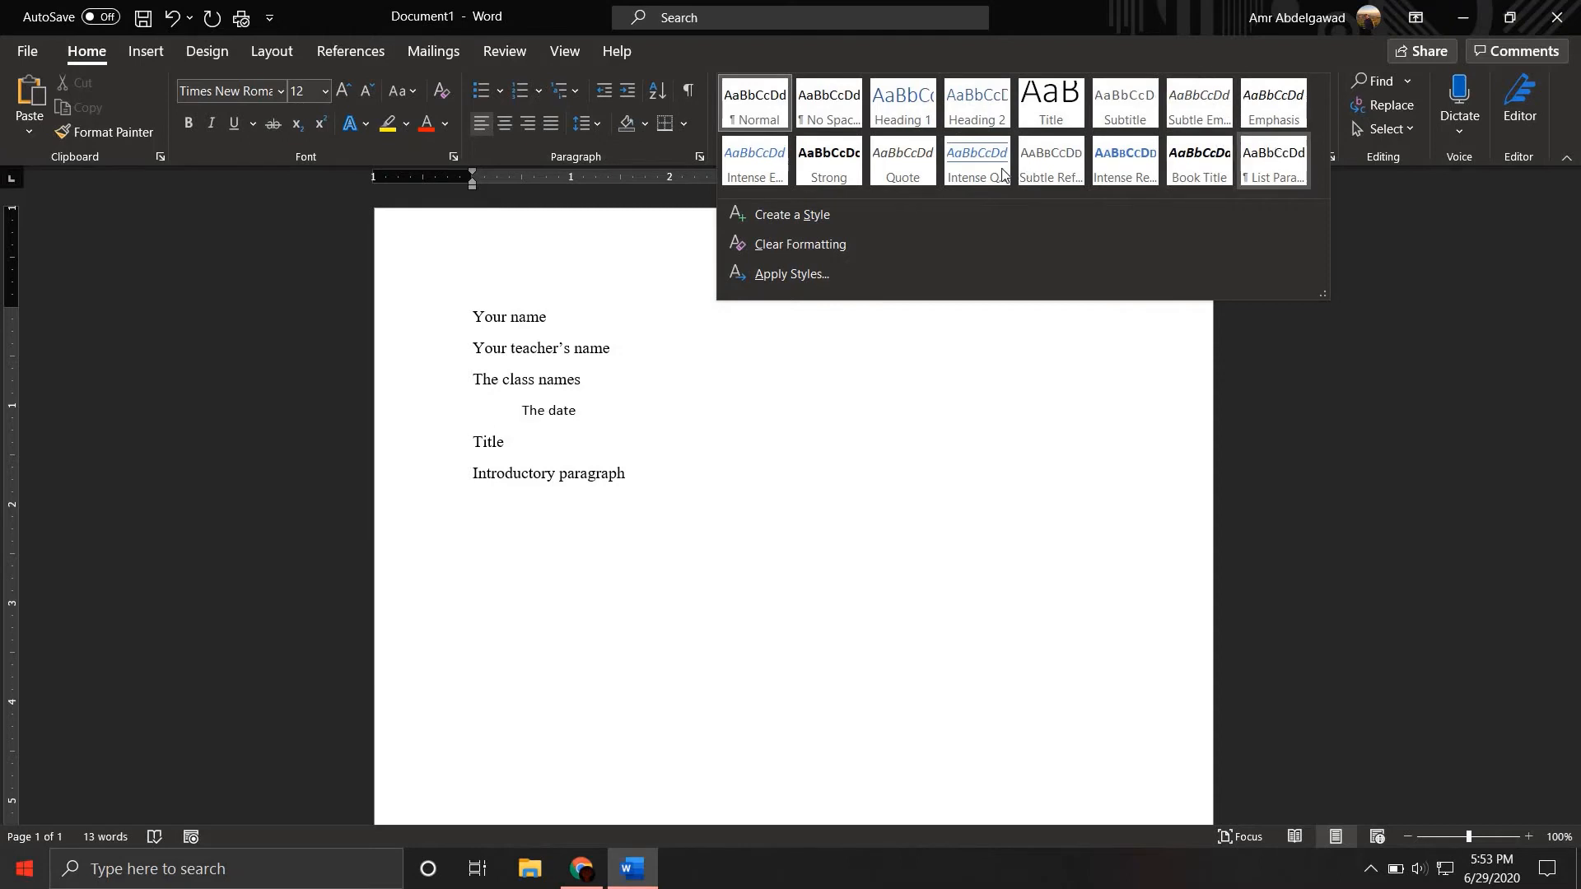
pyautogui.rightClick(758, 102)
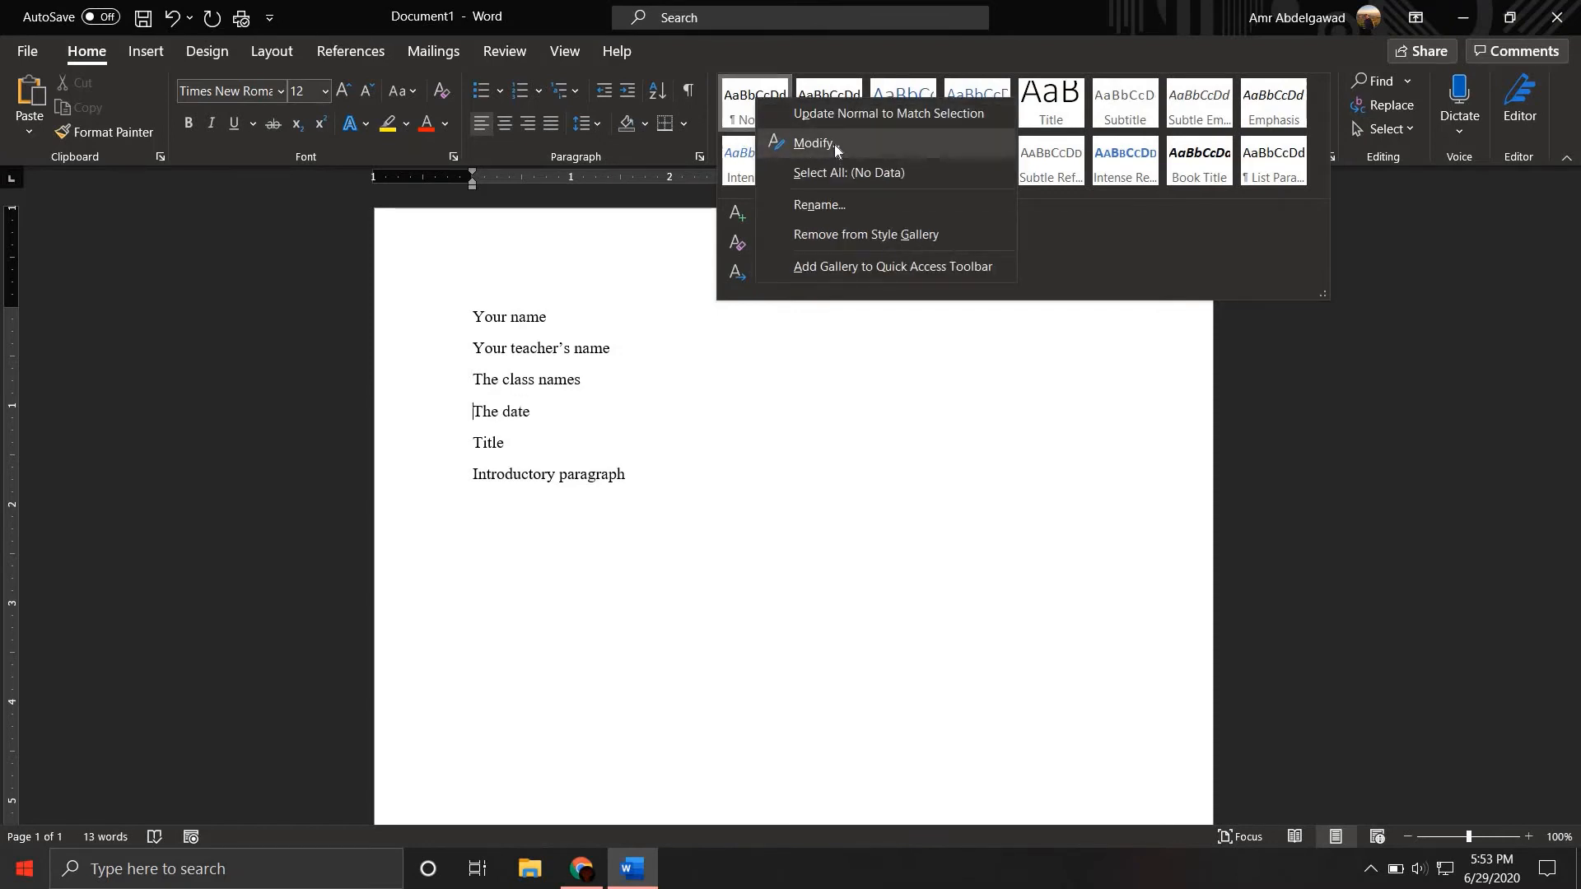
pyautogui.click(800, 111)
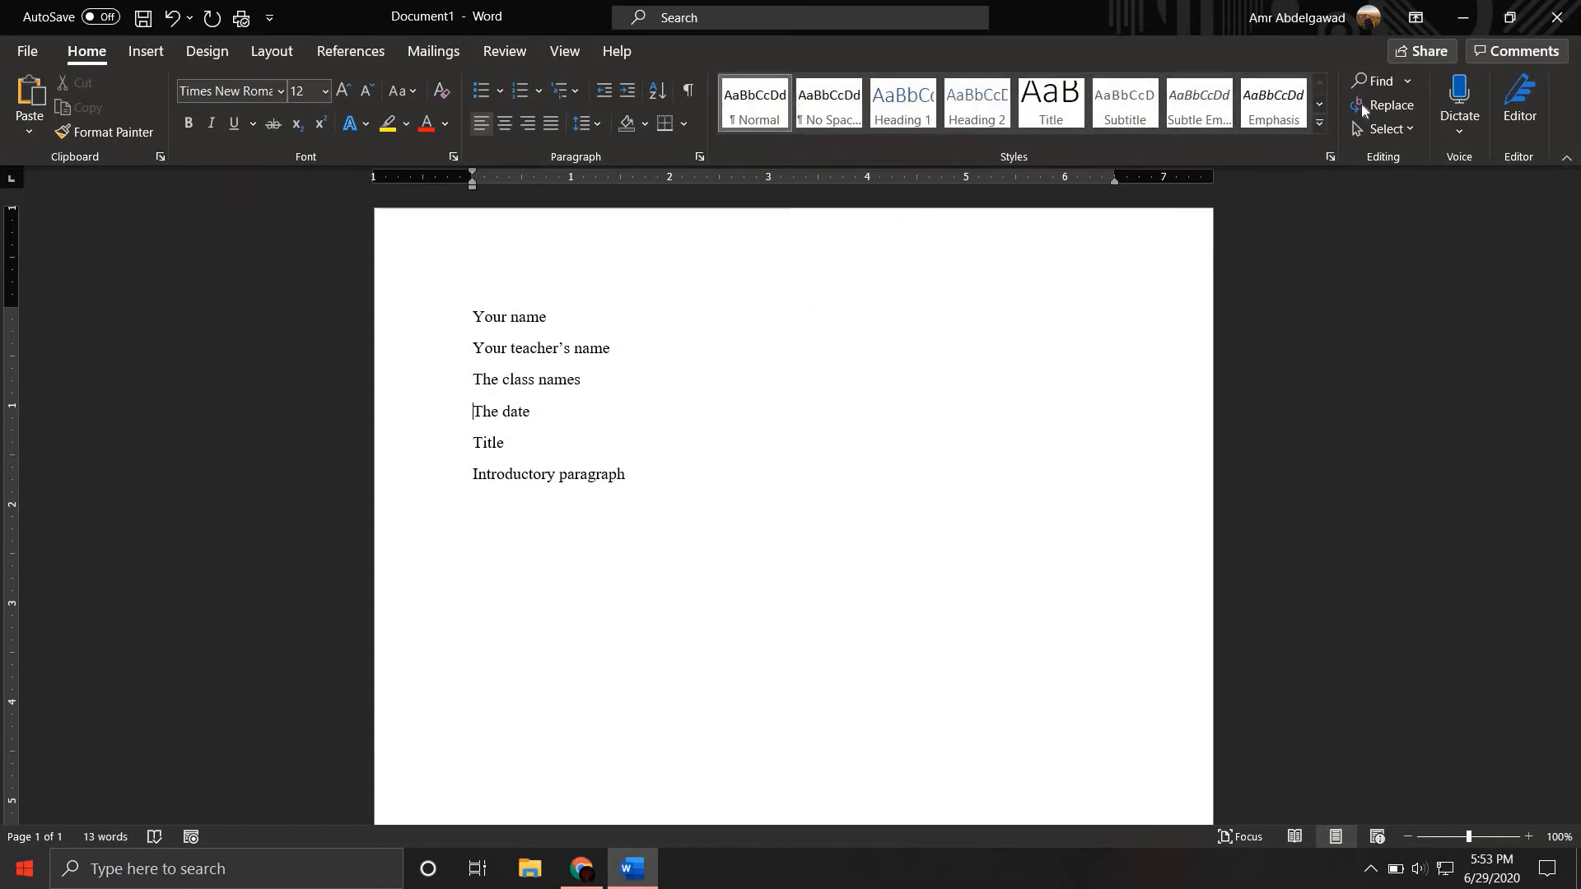
# - Modify the Normal style to Times New Roman, size 12, for new documents based on this template
pyautogui.hotkey('alt', 'h')
pyautogui.press('l')
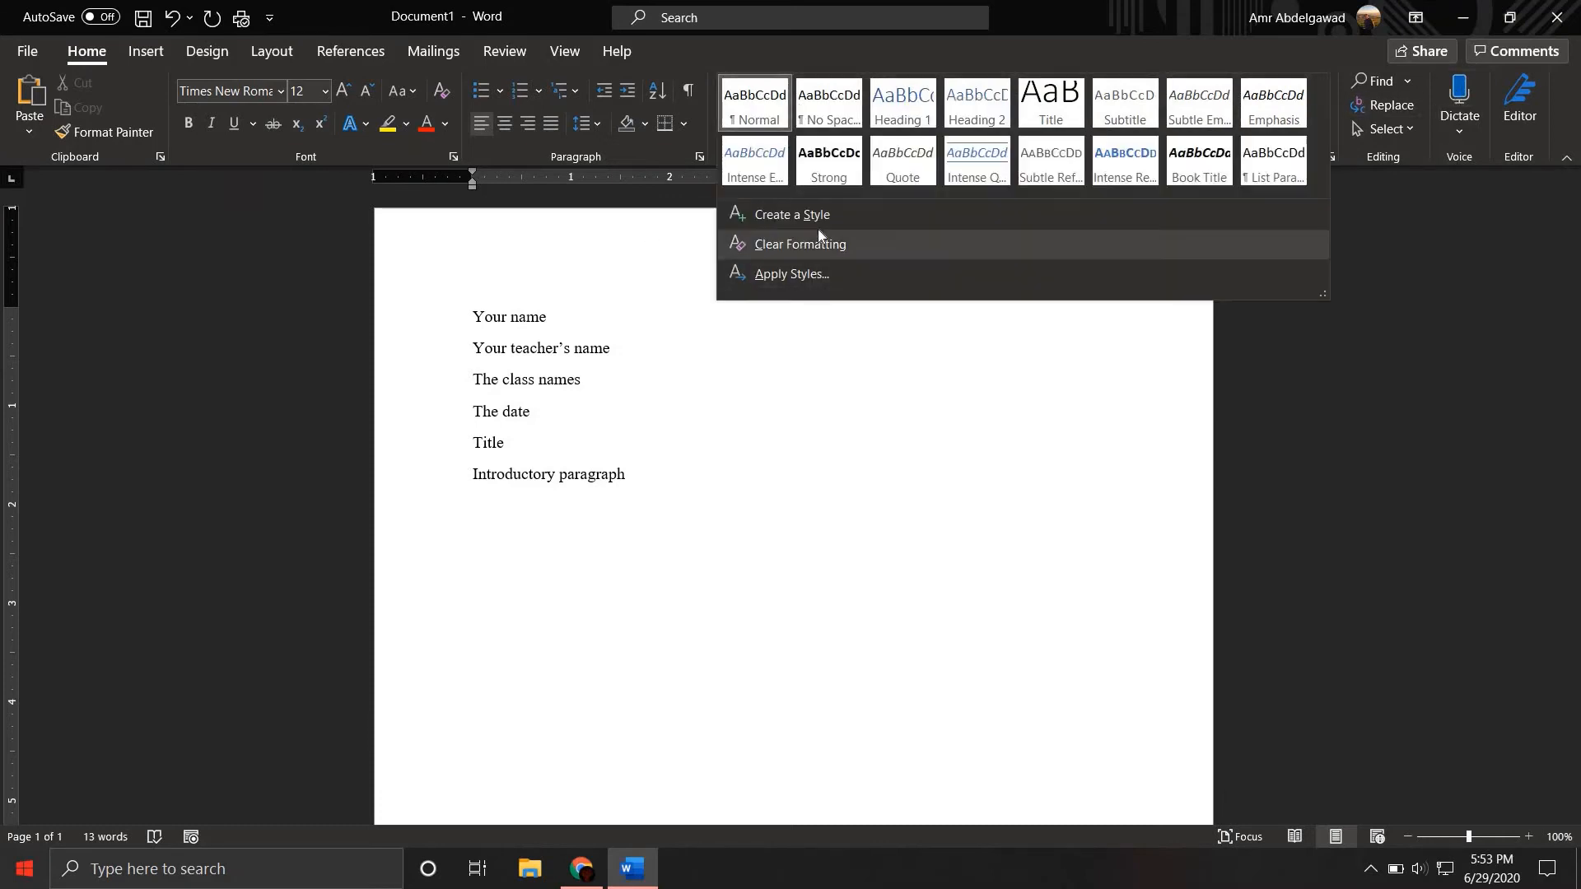
pyautogui.rightClick(755, 93)
pyautogui.click(815, 132)
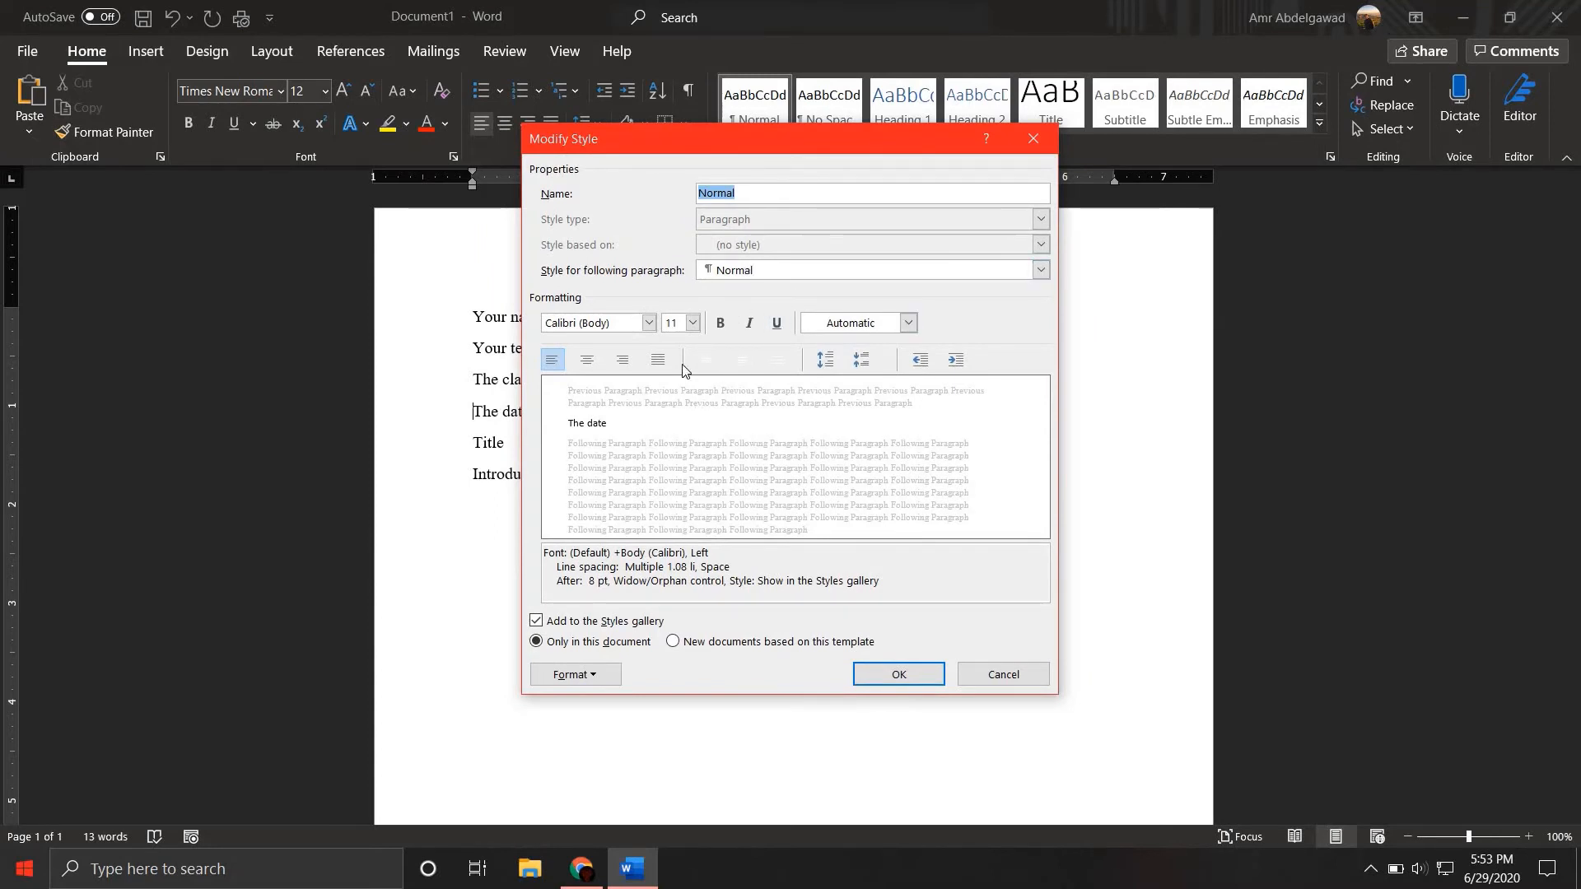
pyautogui.click(649, 323)
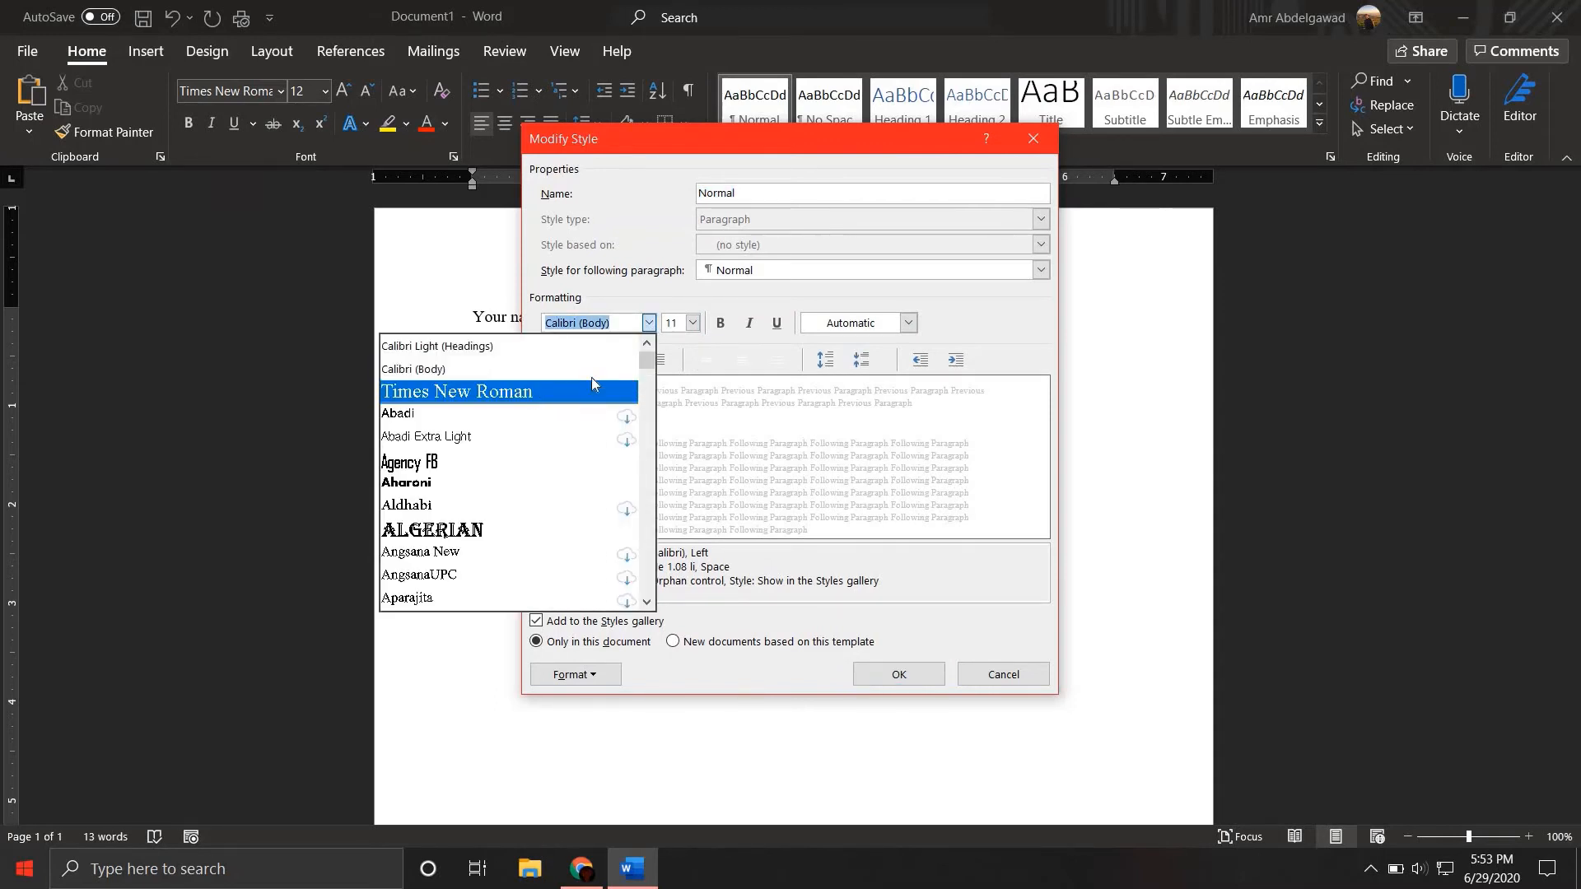
pyautogui.click(531, 390)
pyautogui.click(693, 322)
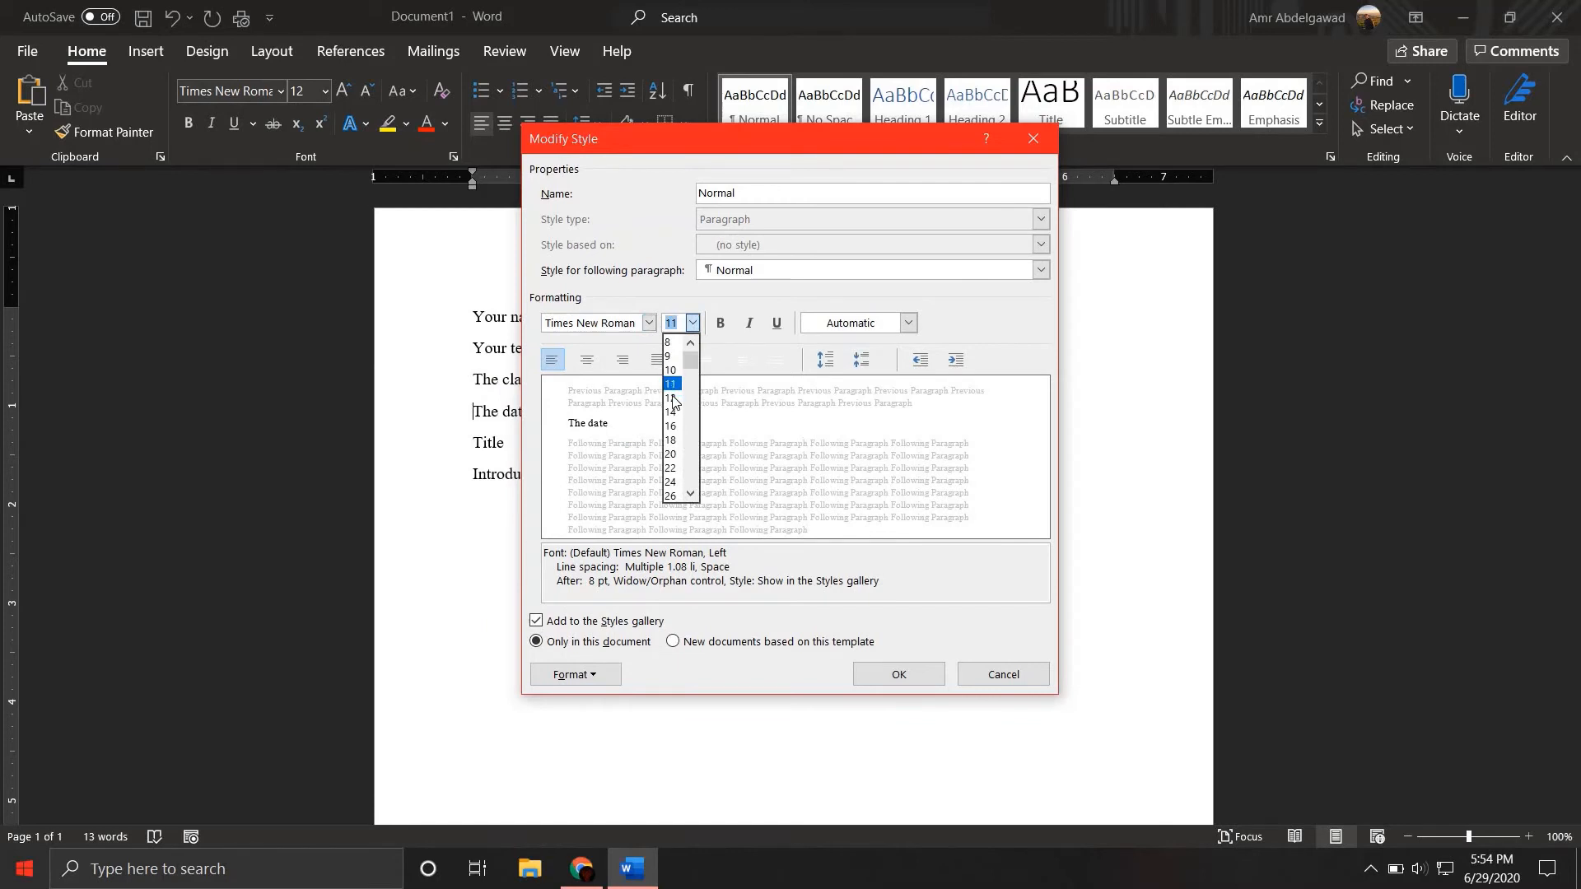
pyautogui.click(672, 398)
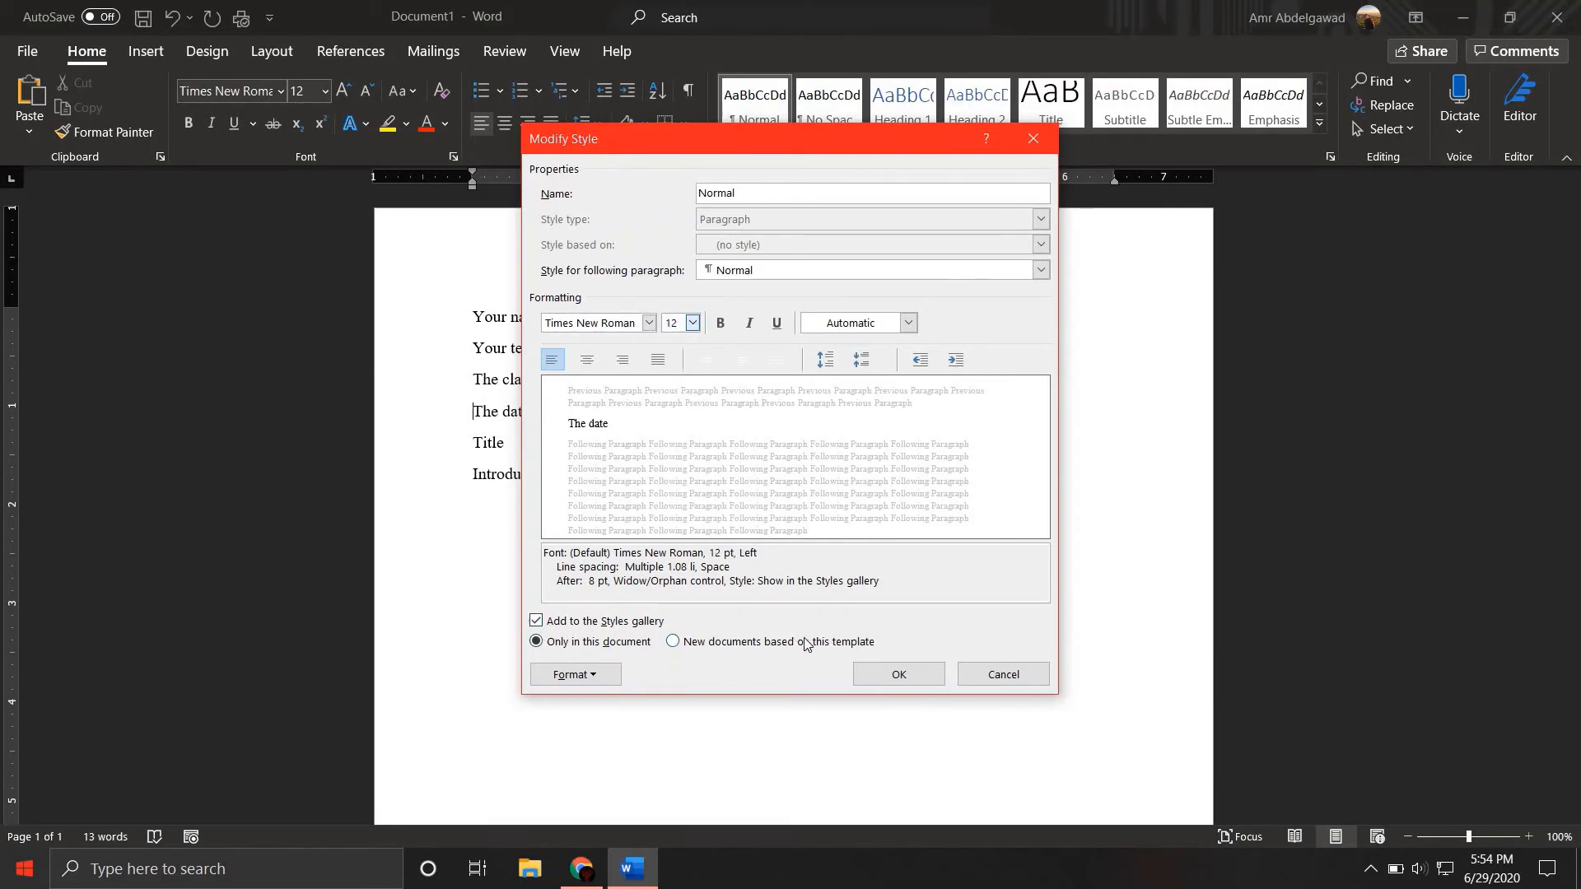
pyautogui.click(676, 644)
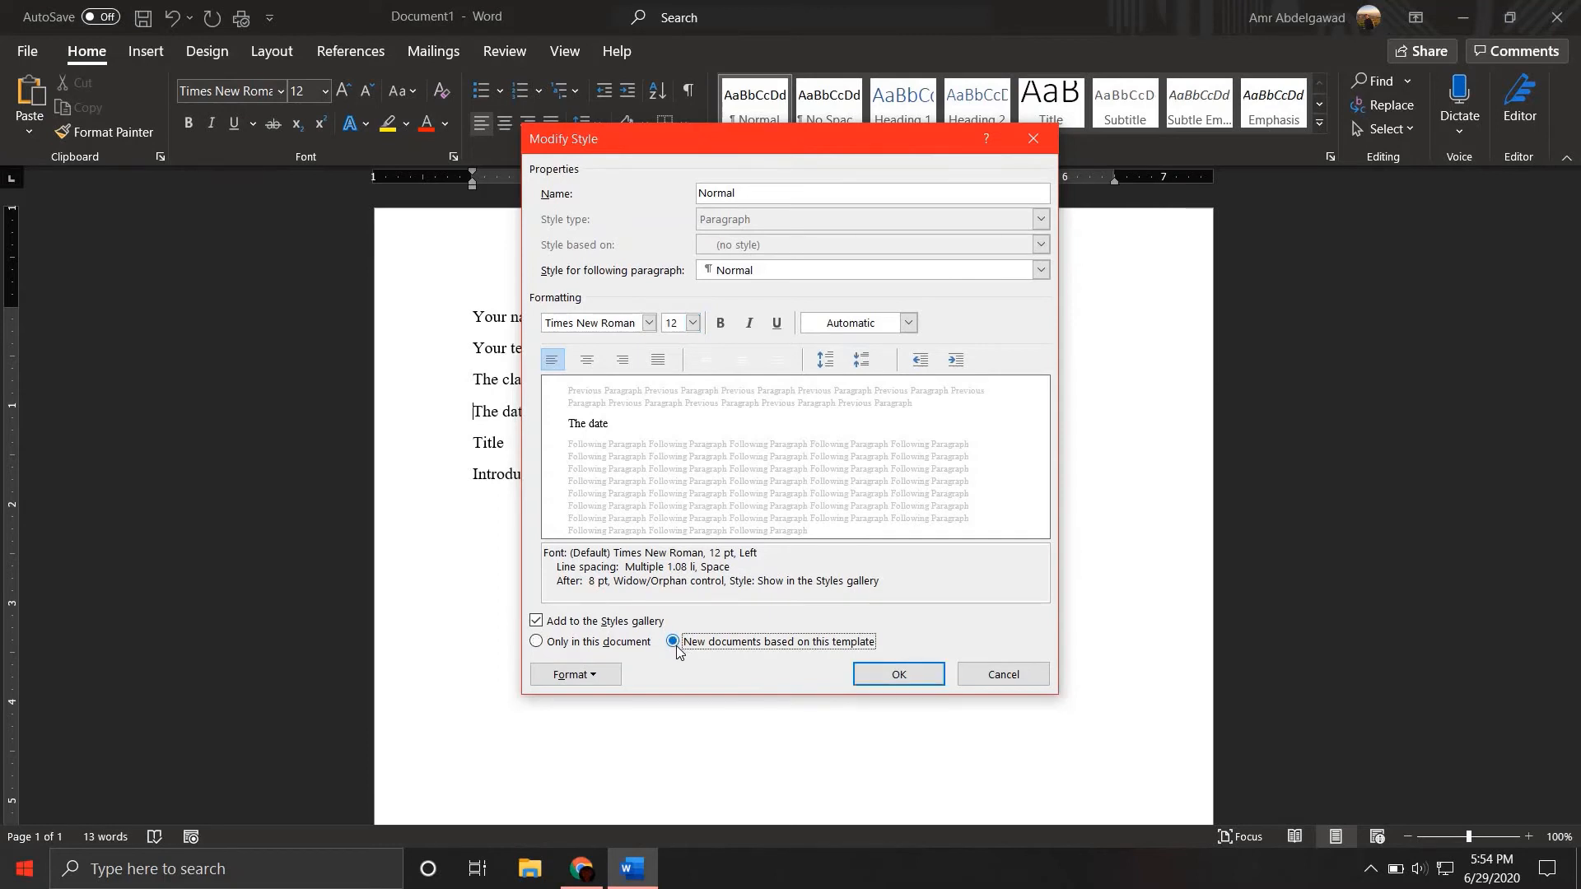
pyautogui.press('Return')
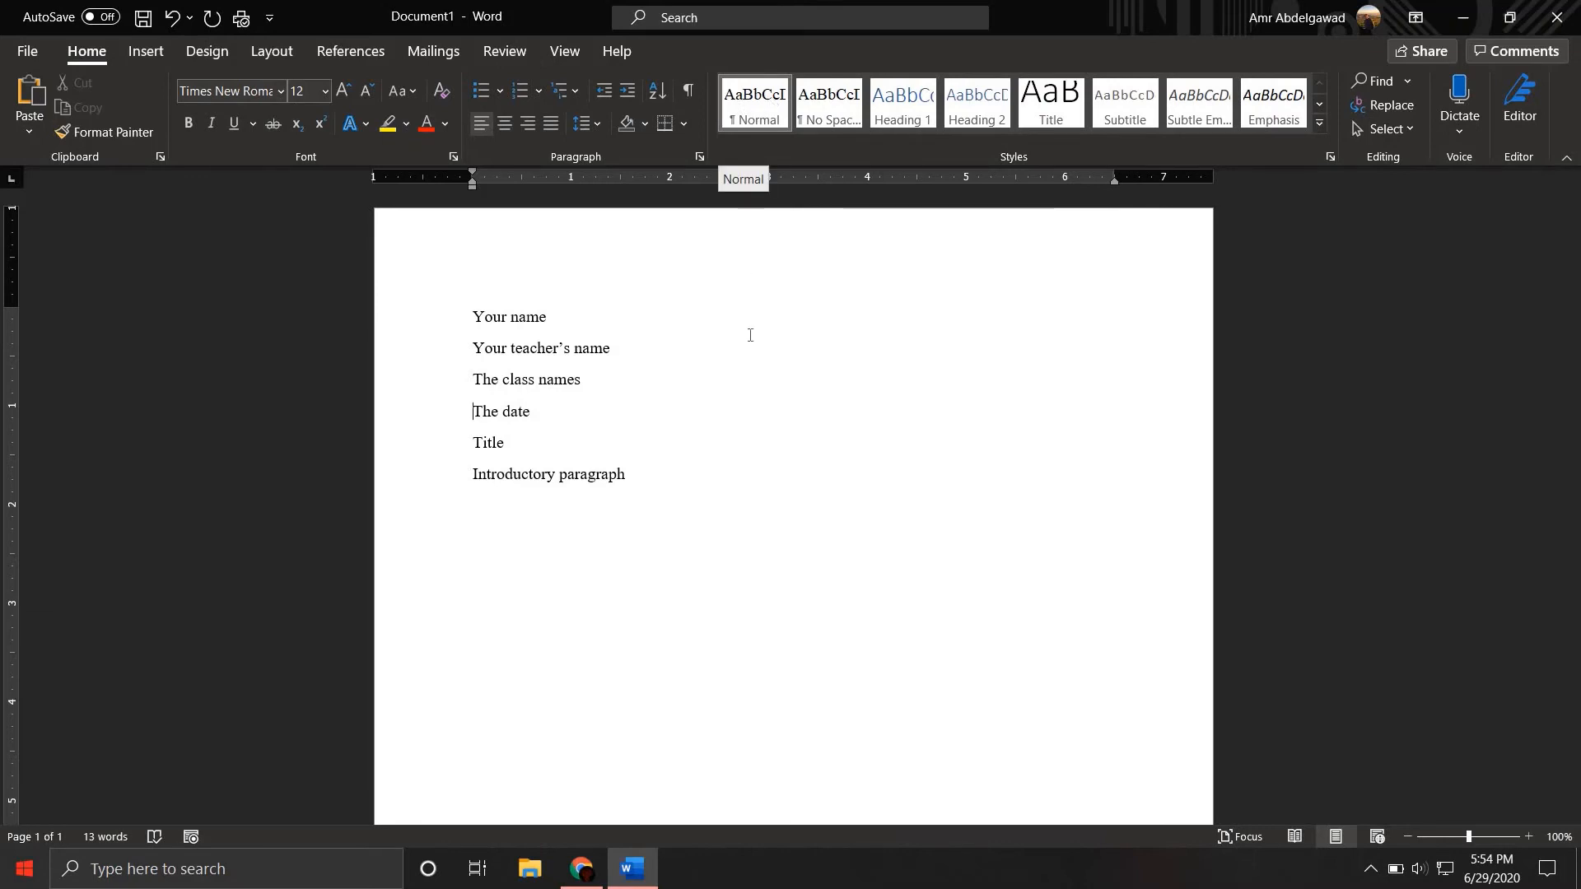
# - Set the "Title" line's paragraph alignment to centered
pyautogui.click(558, 450)
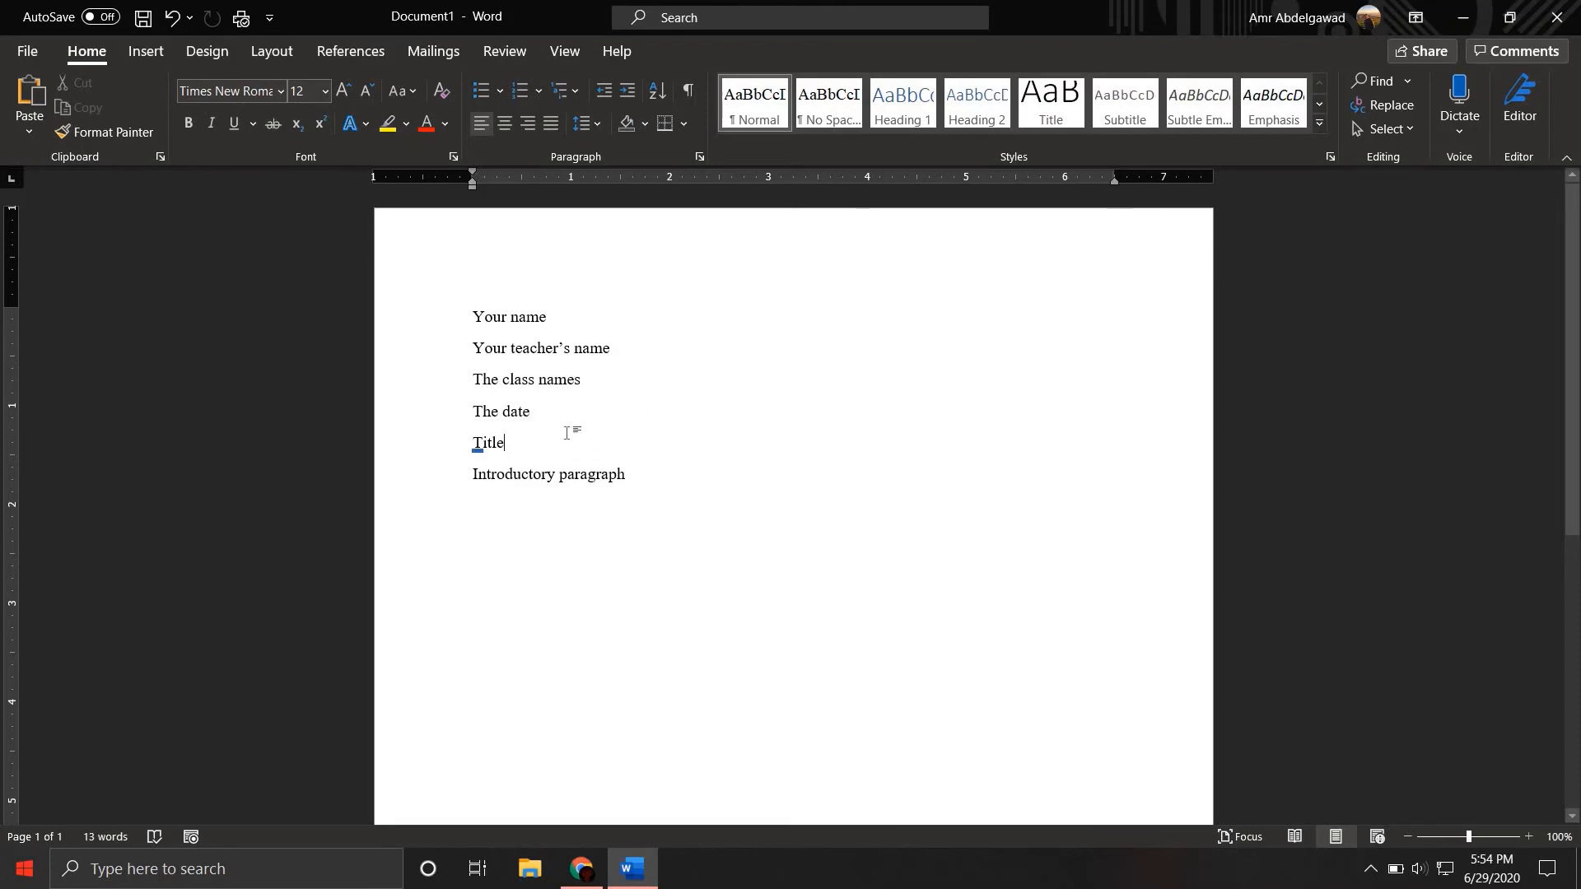
pyautogui.click(443, 448)
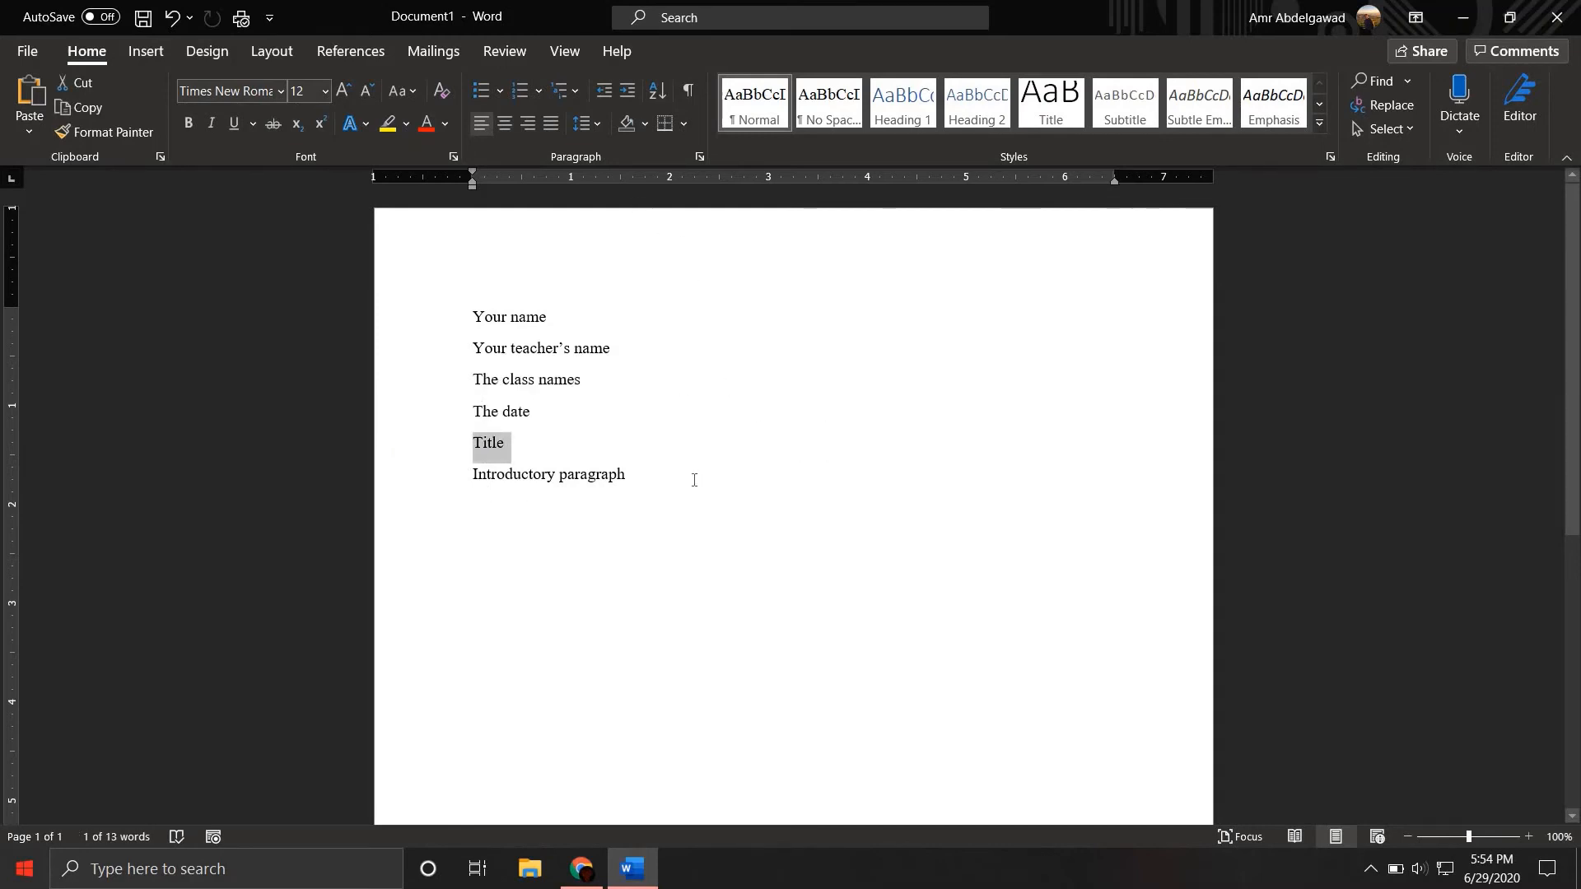
pyautogui.rightClick(499, 446)
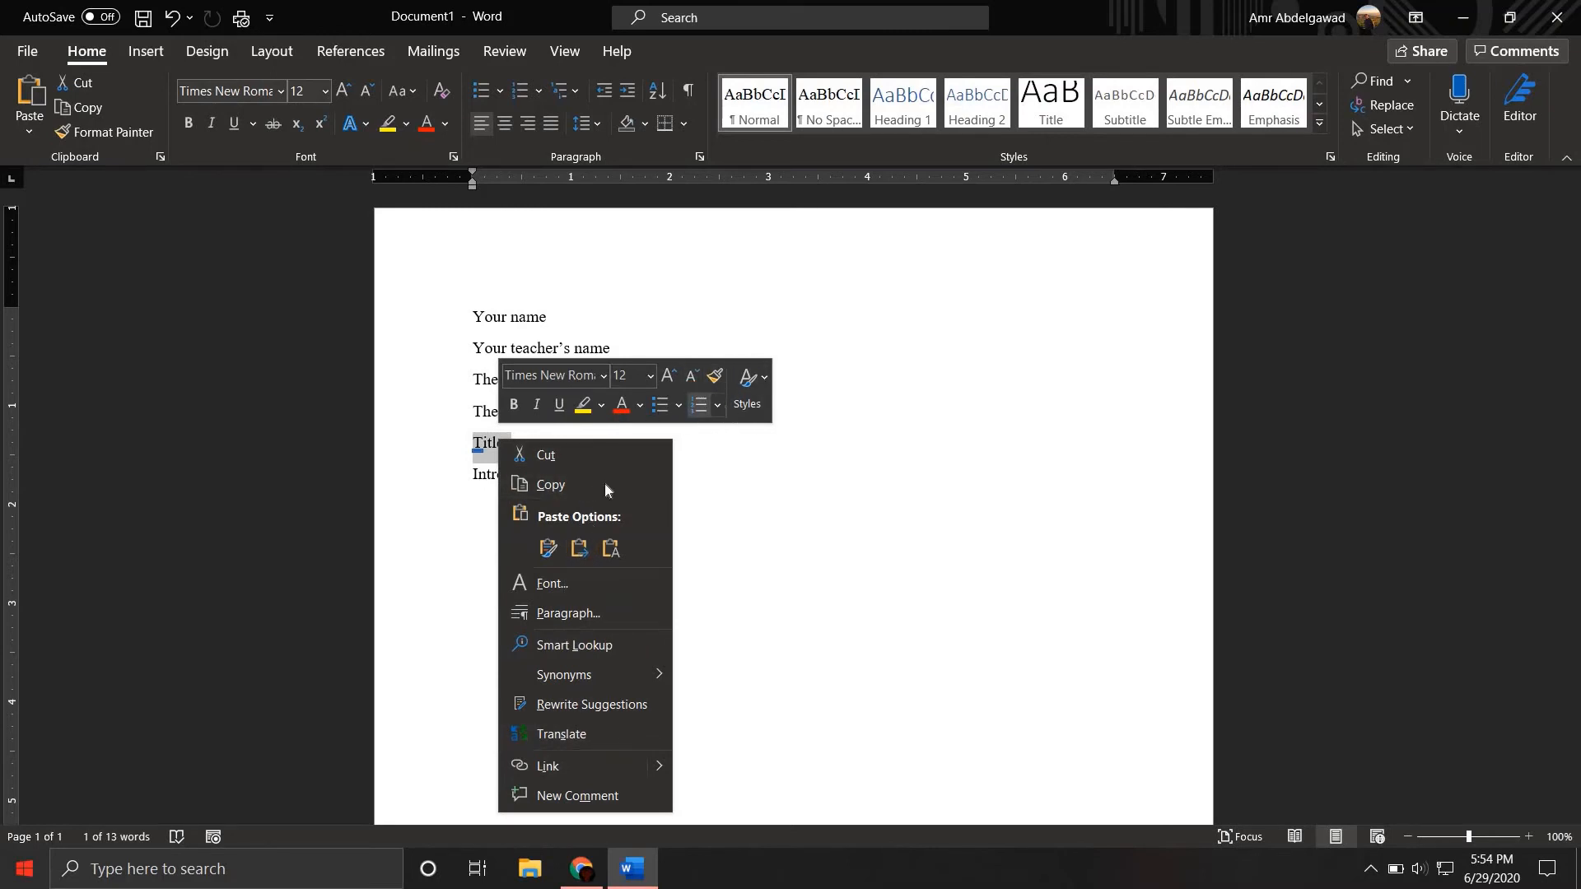
pyautogui.click(568, 612)
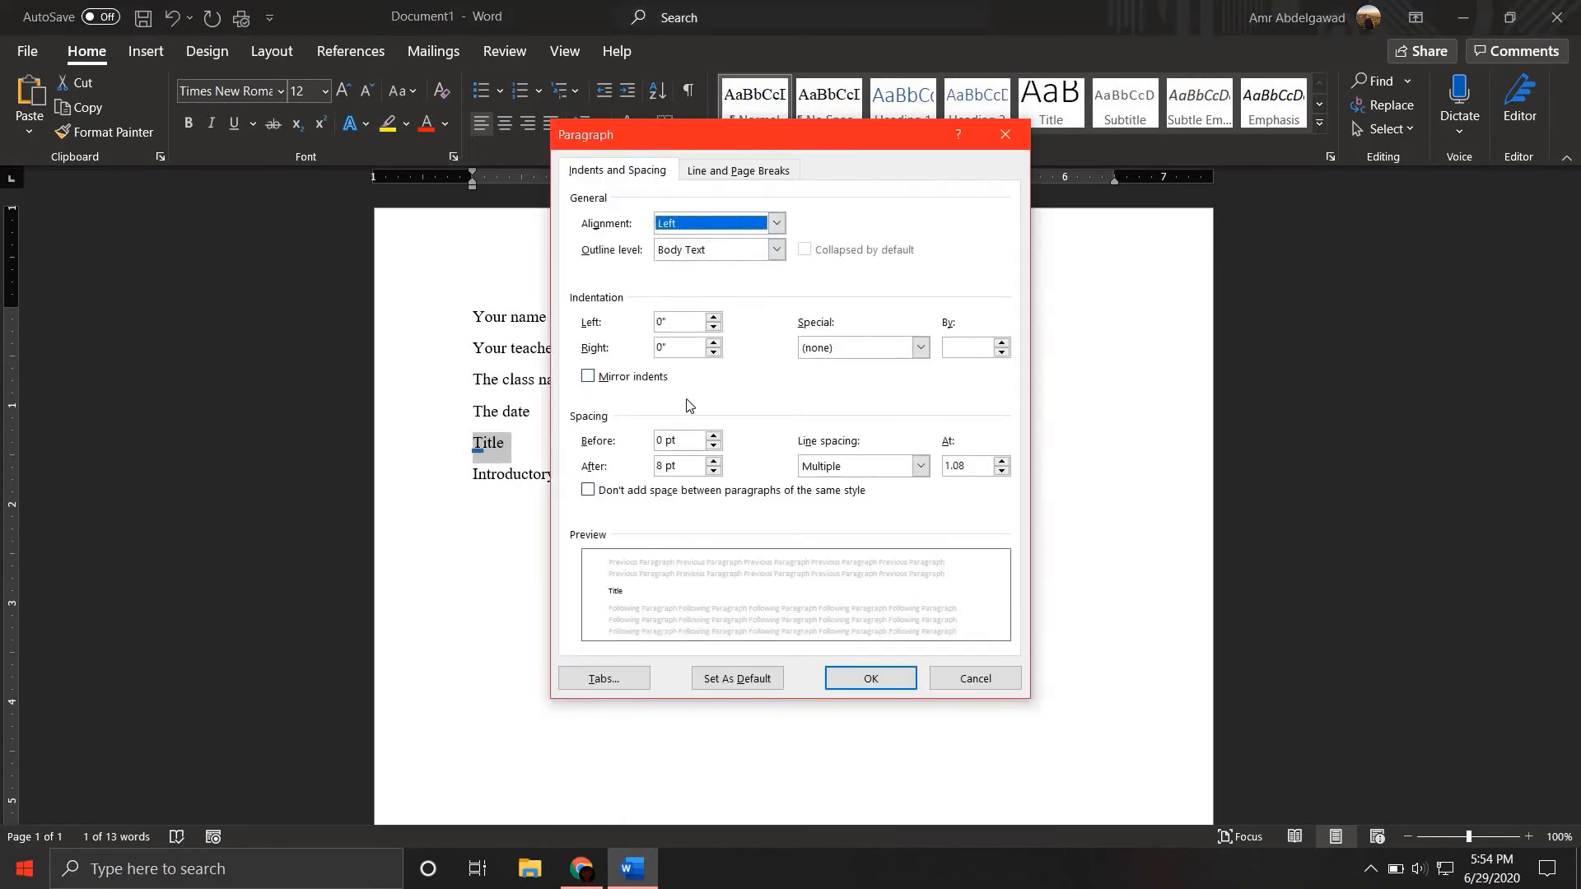
pyautogui.click(688, 227)
pyautogui.click(691, 249)
pyautogui.click(871, 675)
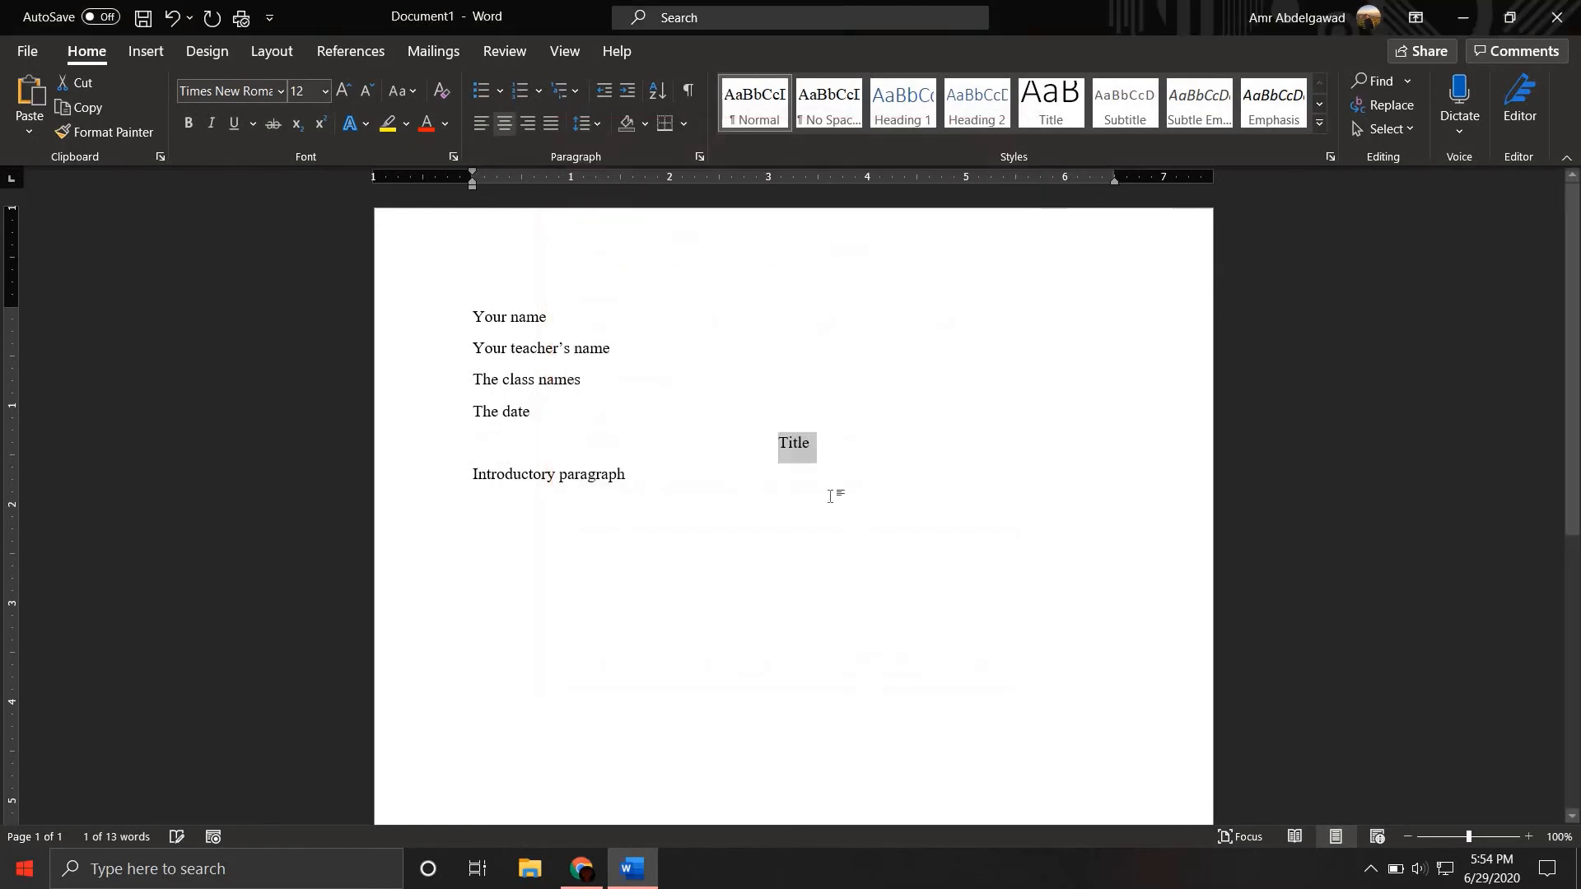
# - Try right alignment on the "Title" line and restore its centered alignment
pyautogui.click(503, 123)
pyautogui.click(503, 123)
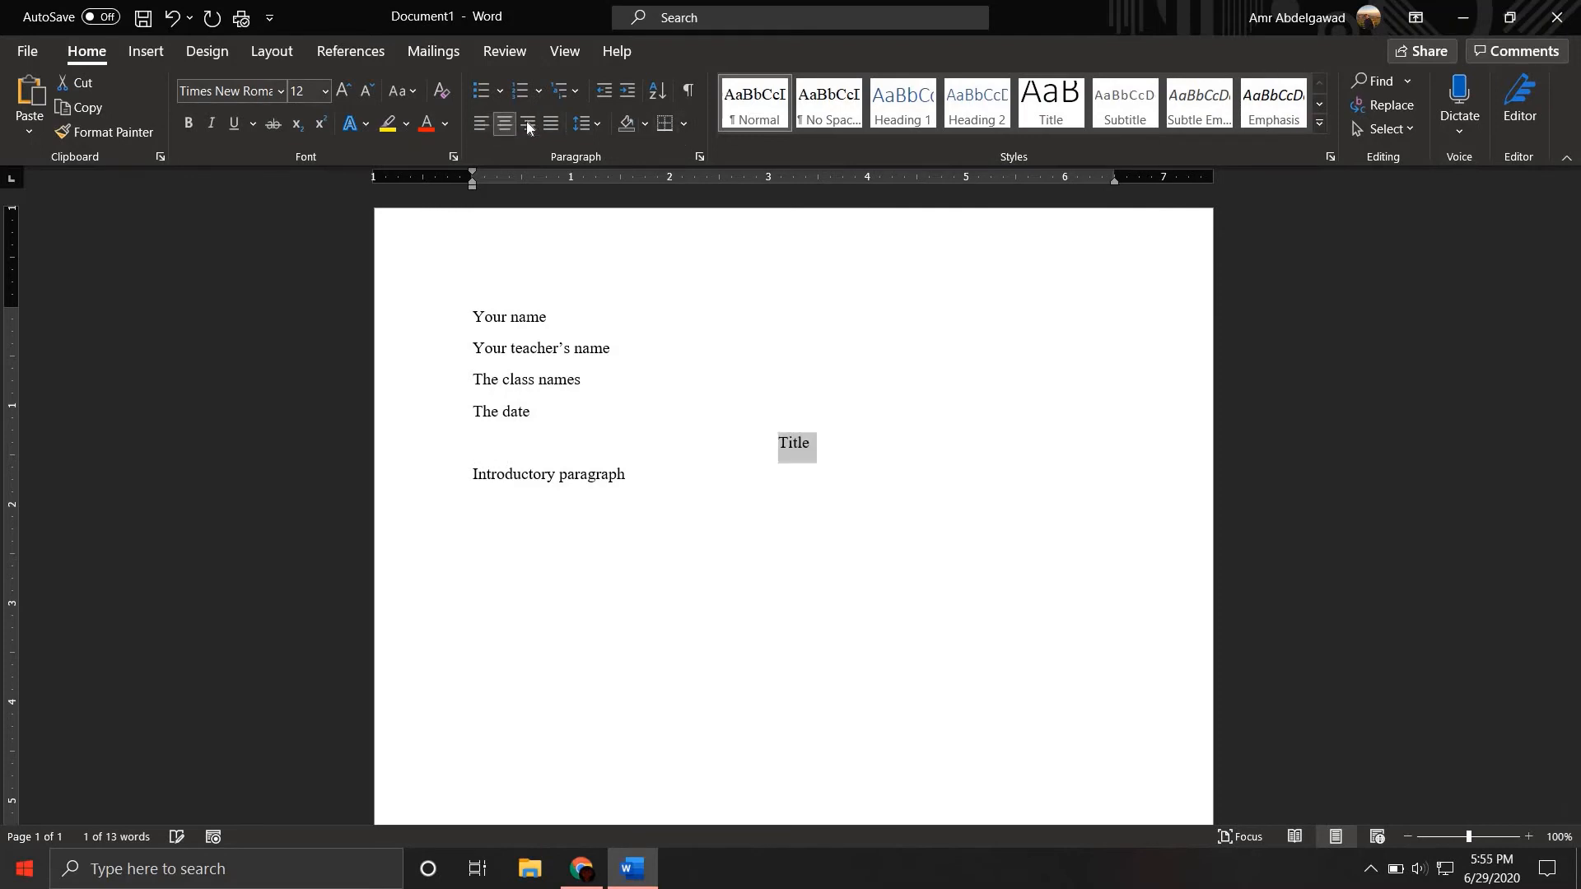
pyautogui.click(503, 125)
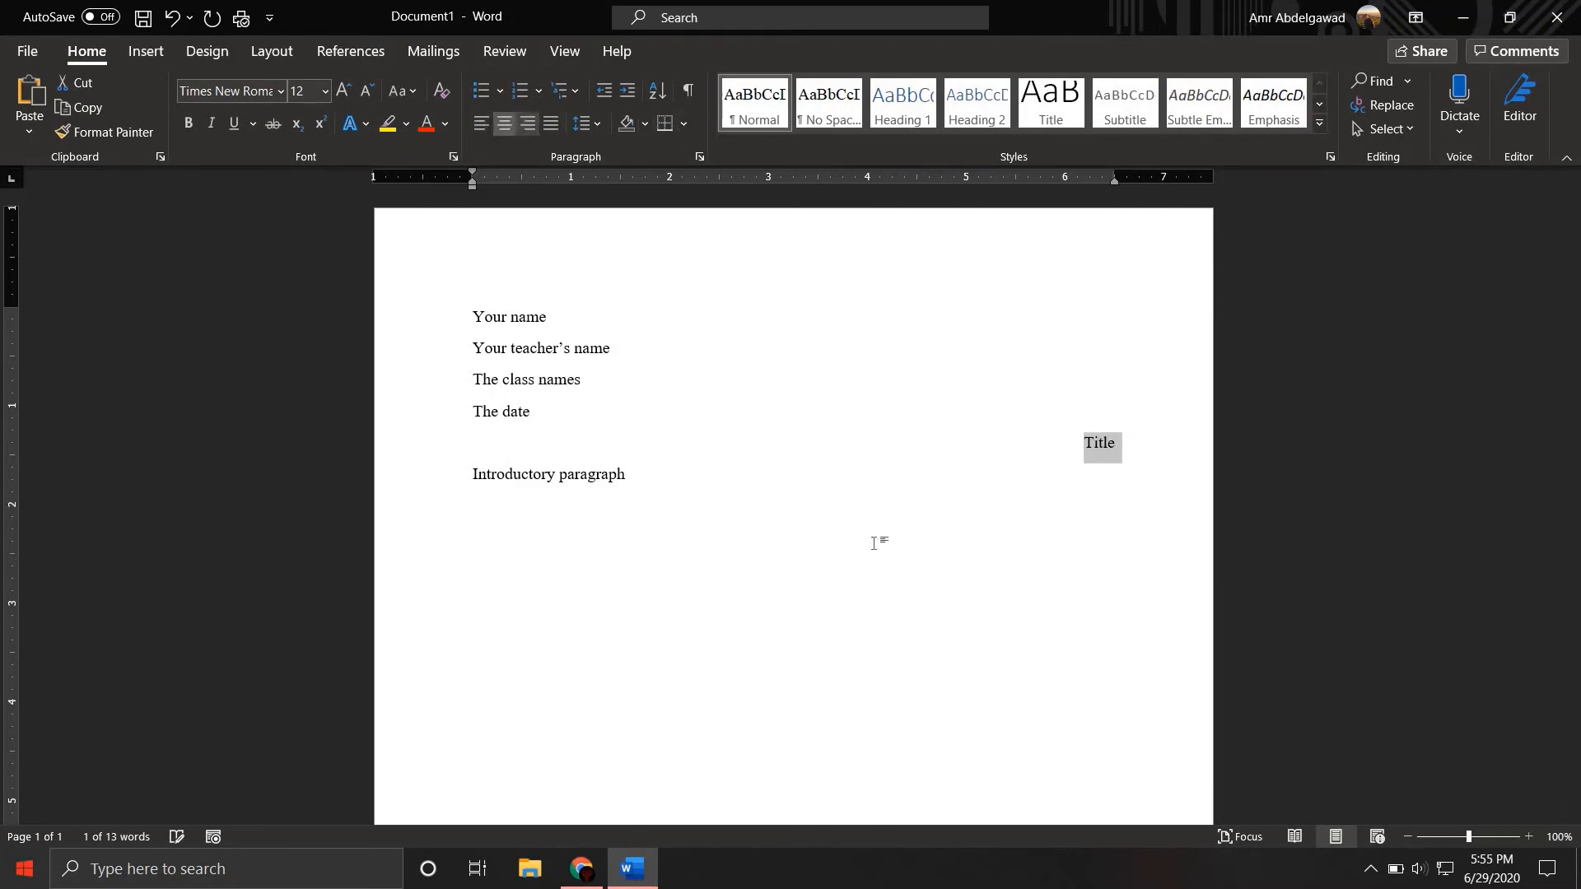
# - Indent the first line of the introductory paragraph
pyautogui.click(692, 497)
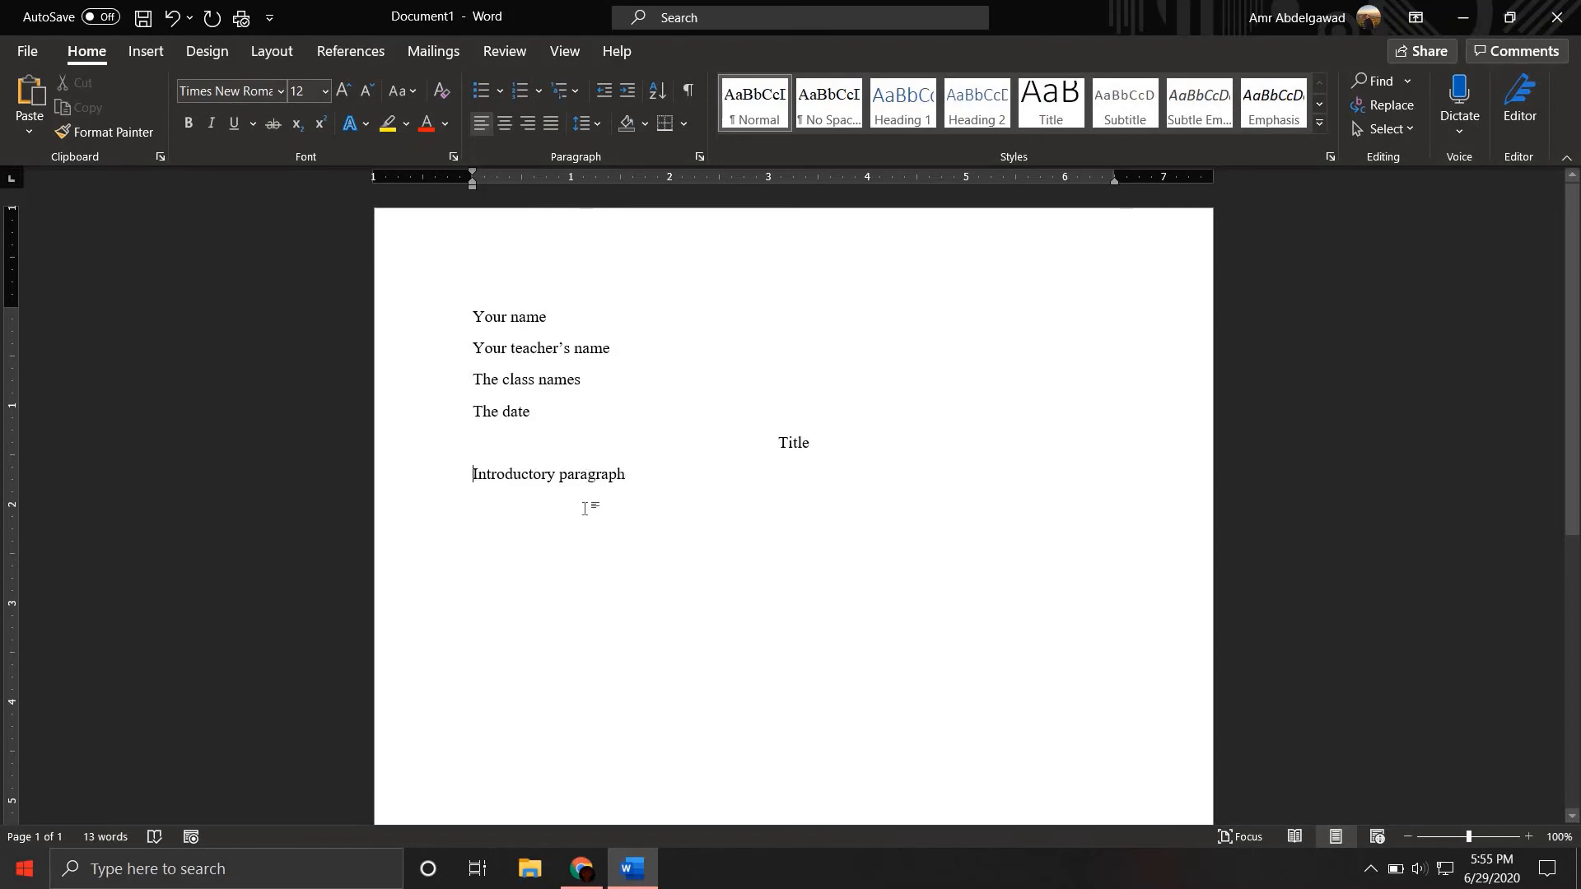
pyautogui.press('Tab')
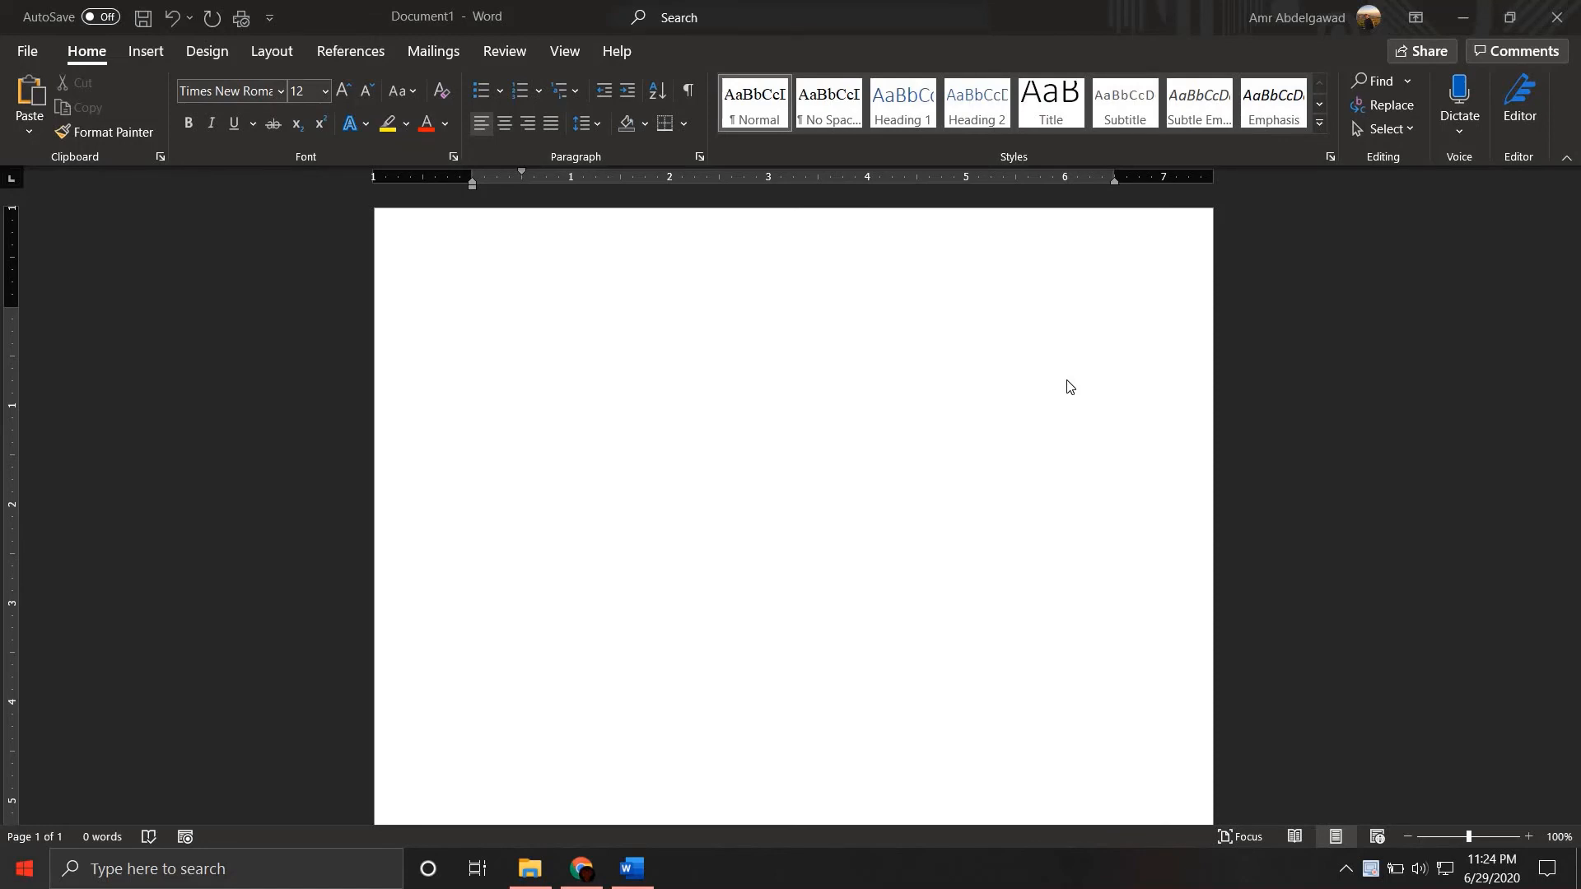
pyautogui.click(811, 387)
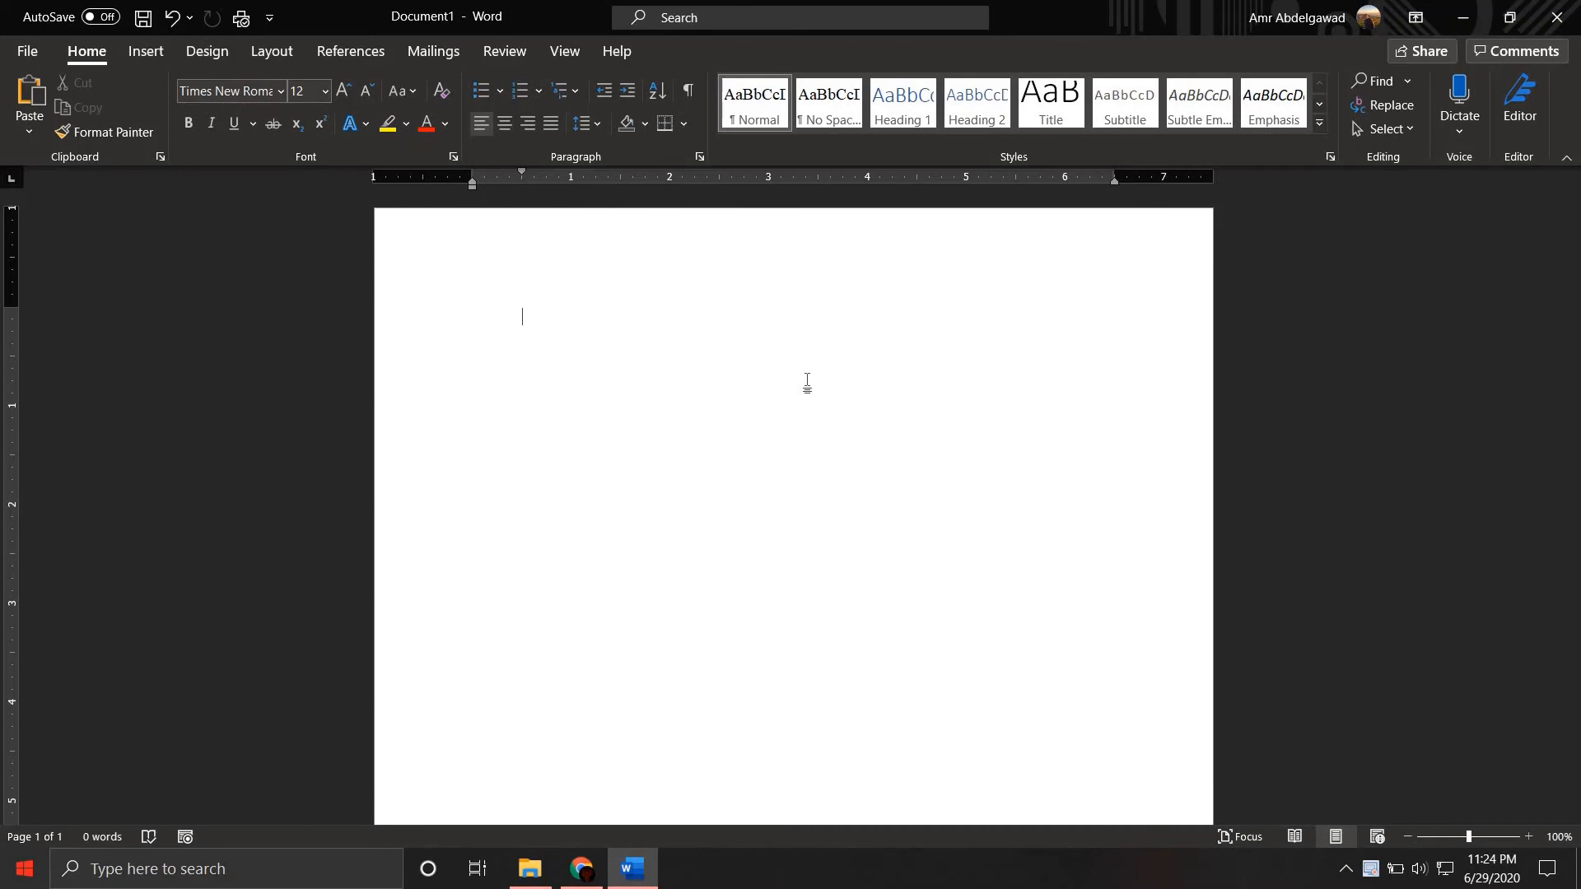
# - Write the ingredients Milk, Water, Butter, Eggs, Flour, Baking Soda, Coco power and Other stuff on separate lines
pyautogui.write('Milk')
pyautogui.press('Return')
pyautogui.write('Water')
pyautogui.press('Return')
pyautogui.write('Butter ')
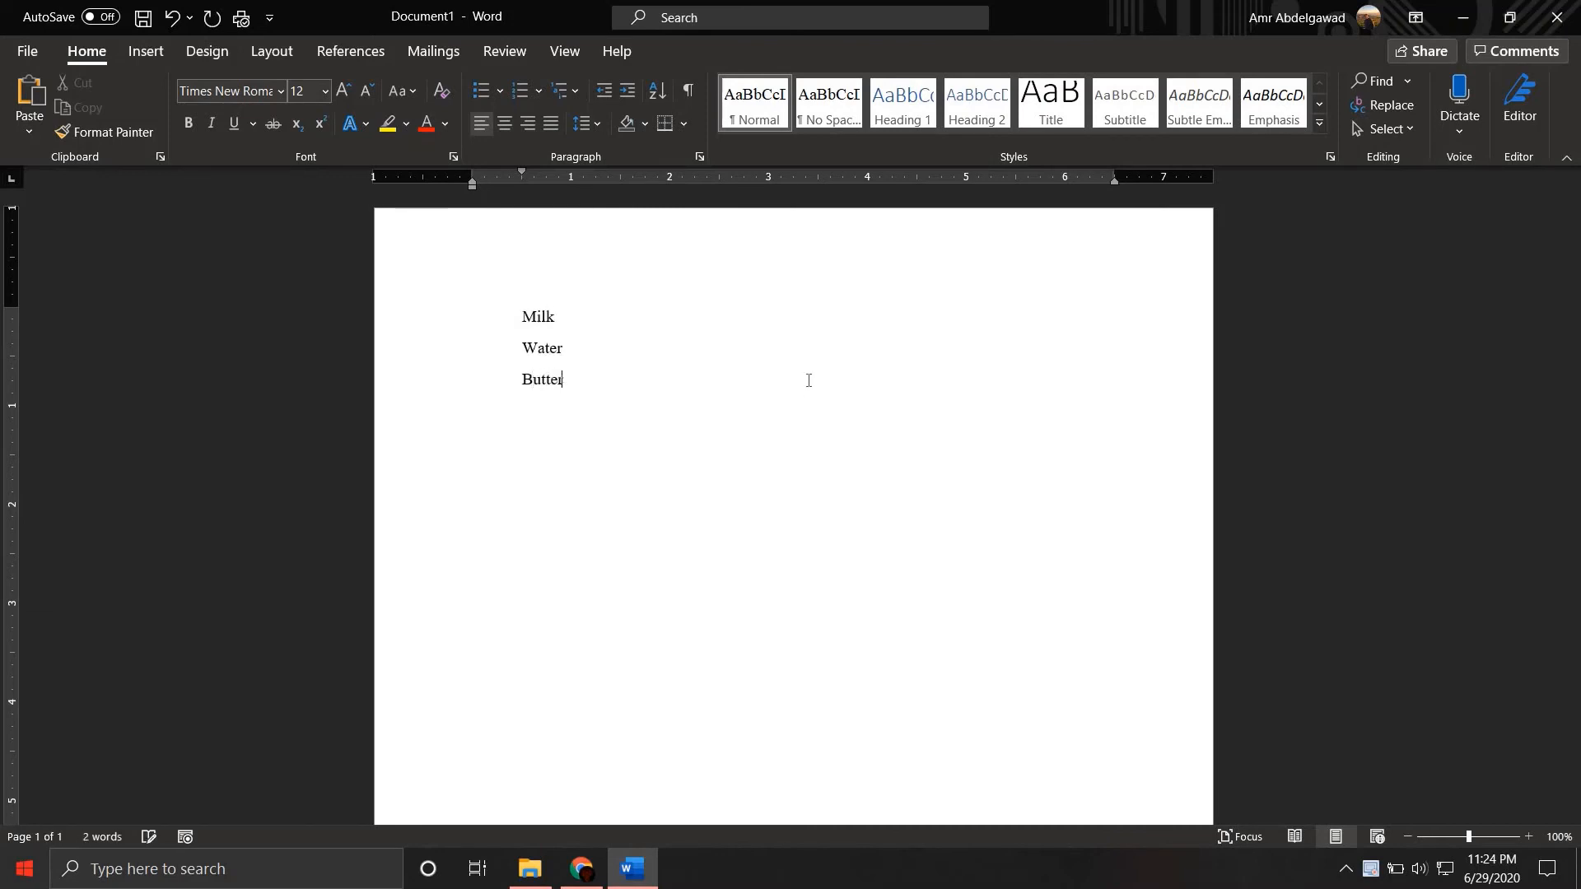
pyautogui.write('Eggs ')
pyautogui.write('Flour ')
pyautogui.write('Baking D')
pyautogui.press('BackSpace')
pyautogui.write('Soda')
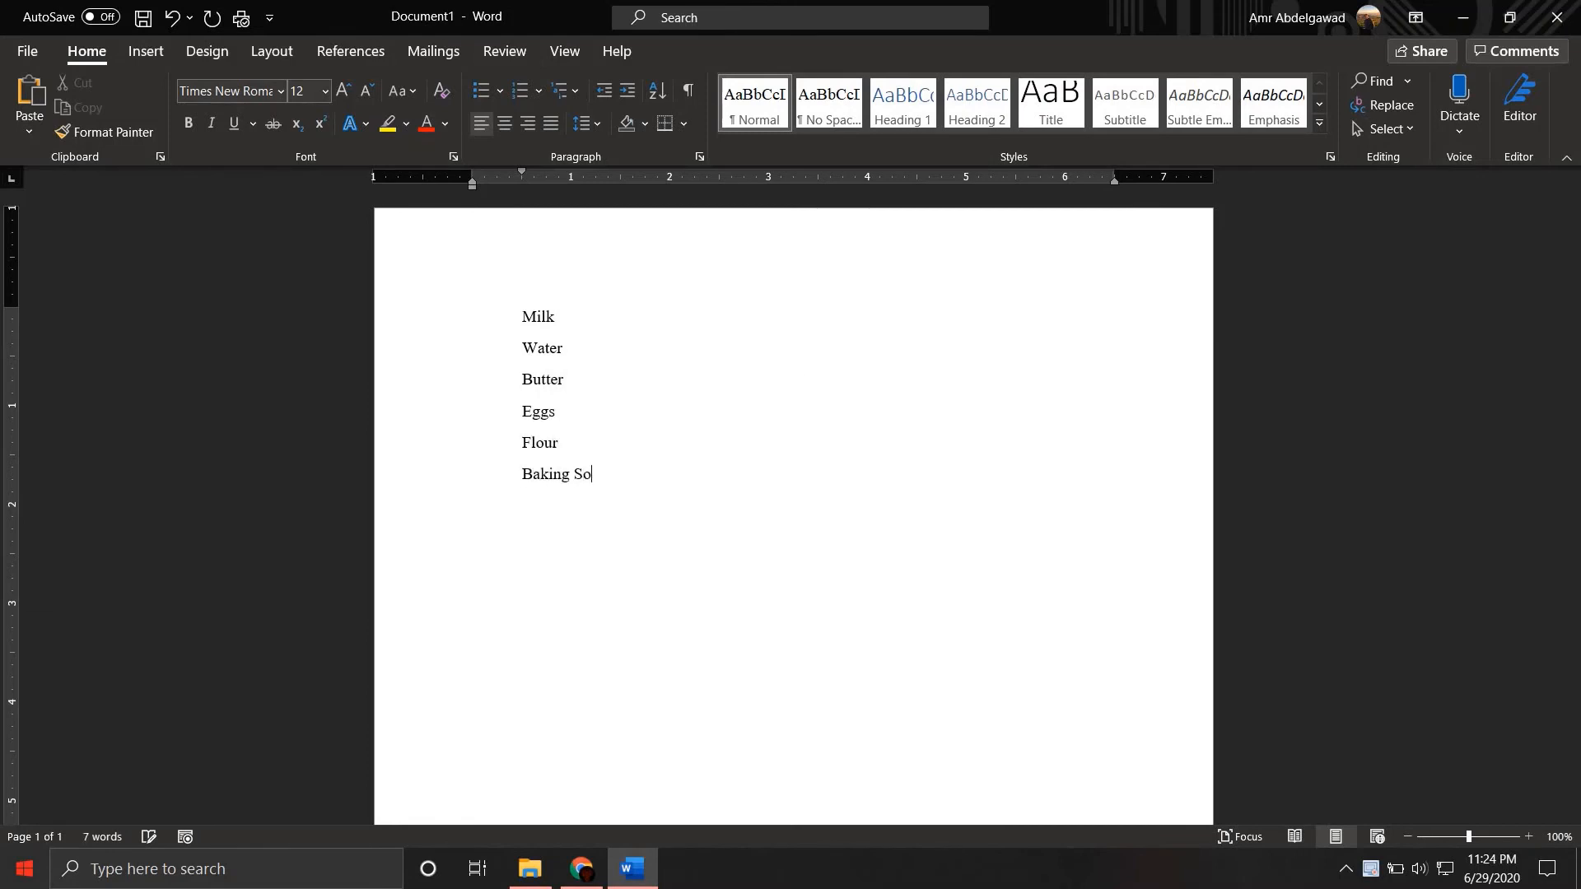
pyautogui.press('Return')
pyautogui.write('Coco power Other s')
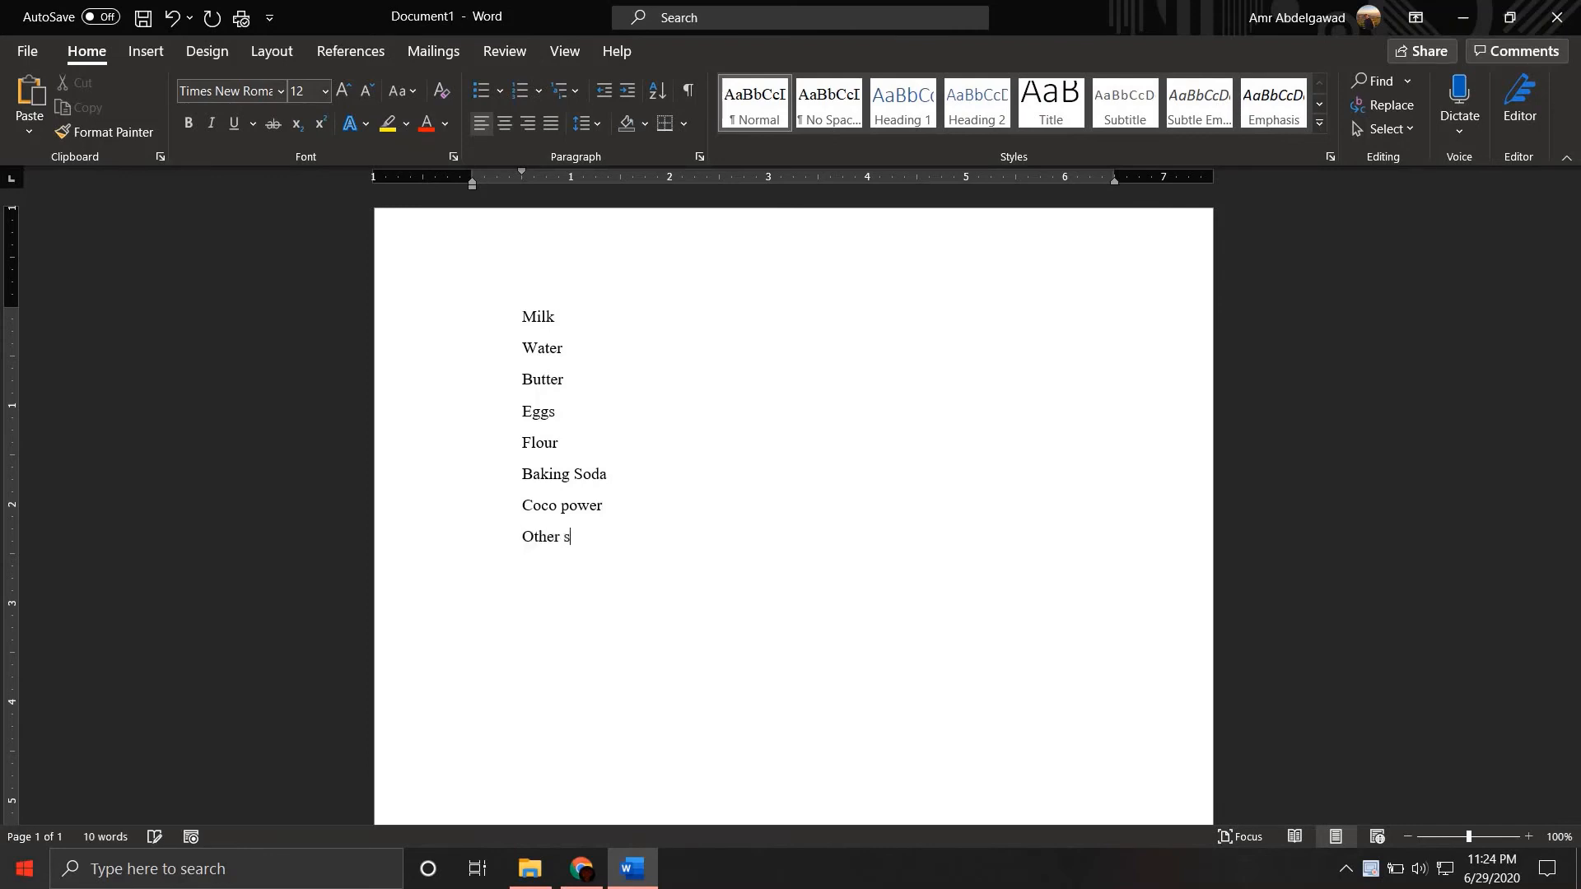
pyautogui.write('tuff')
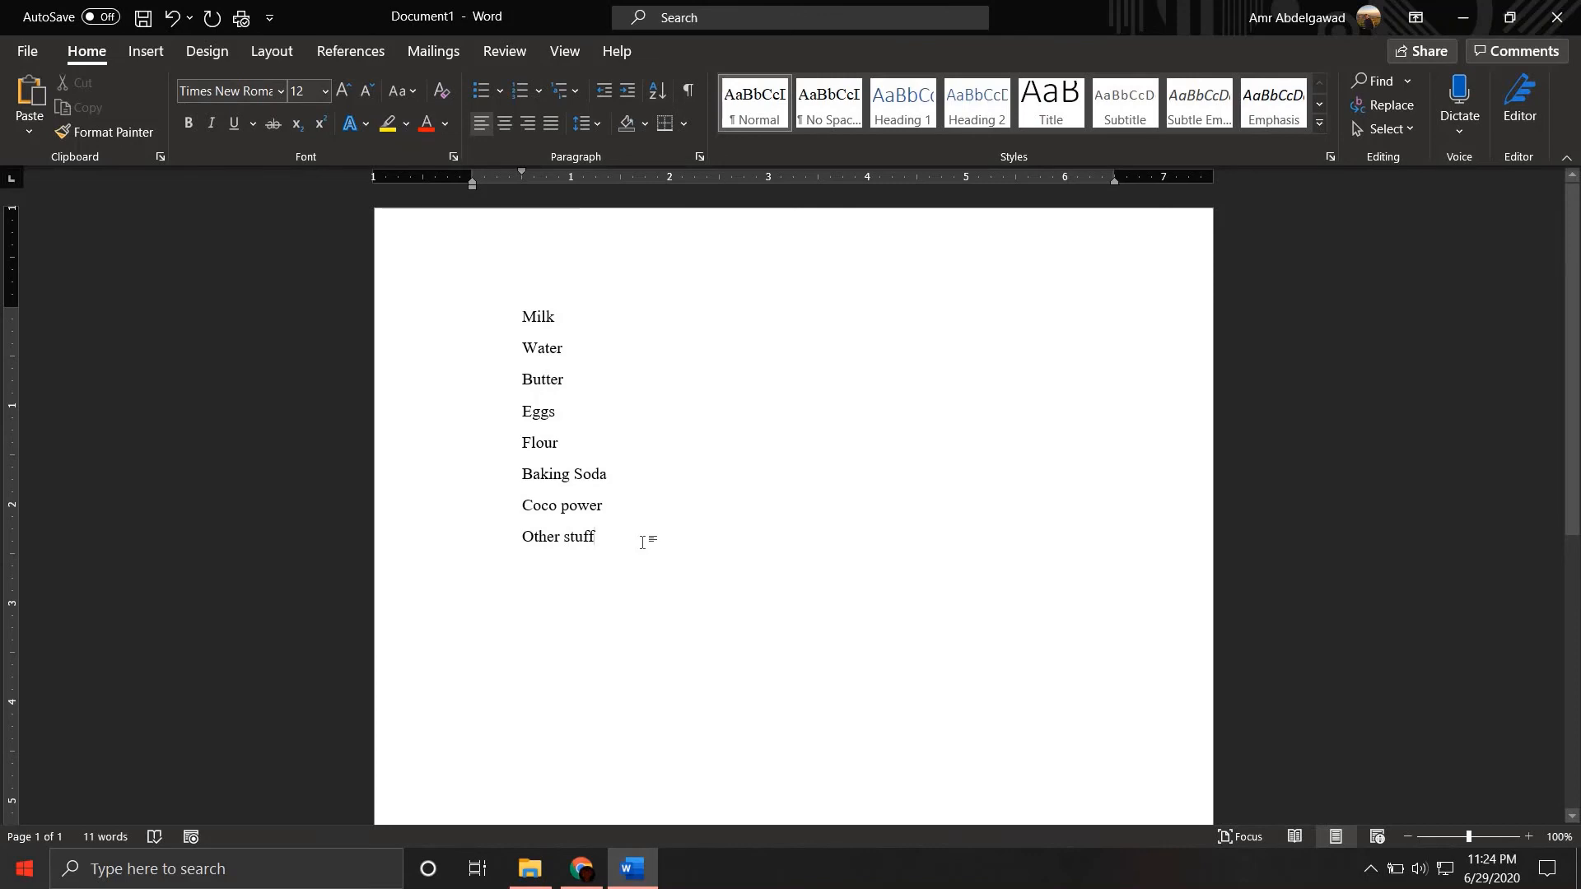
# - Turn all the ingredient lines into a bulleted list and add the item "More stuff" after "Coco power"
pyautogui.tripleClick(439, 258)
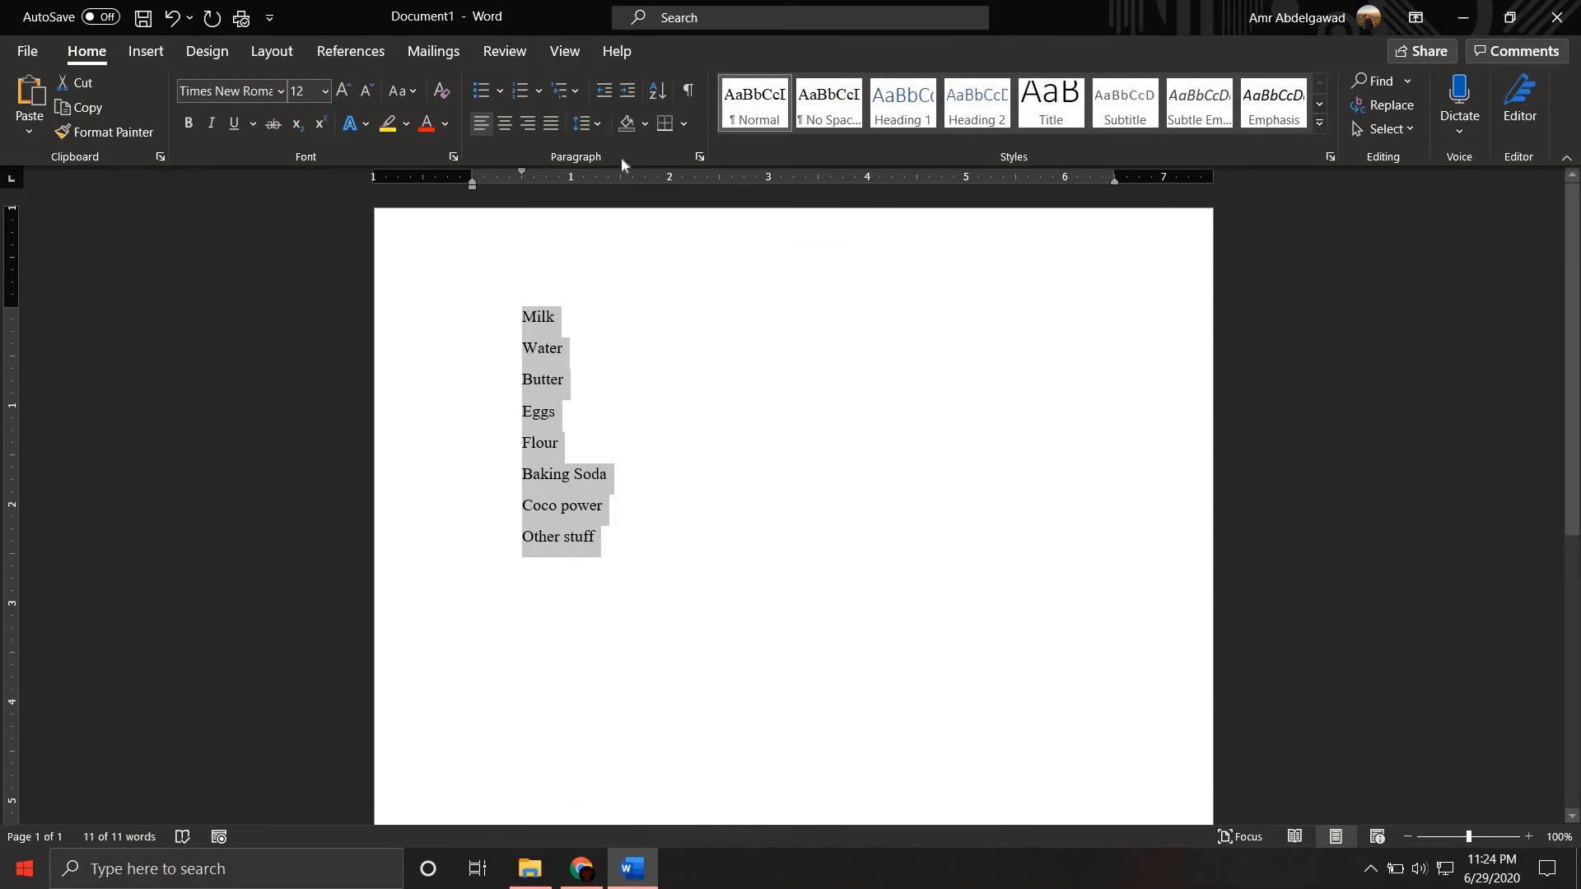
pyautogui.click(482, 90)
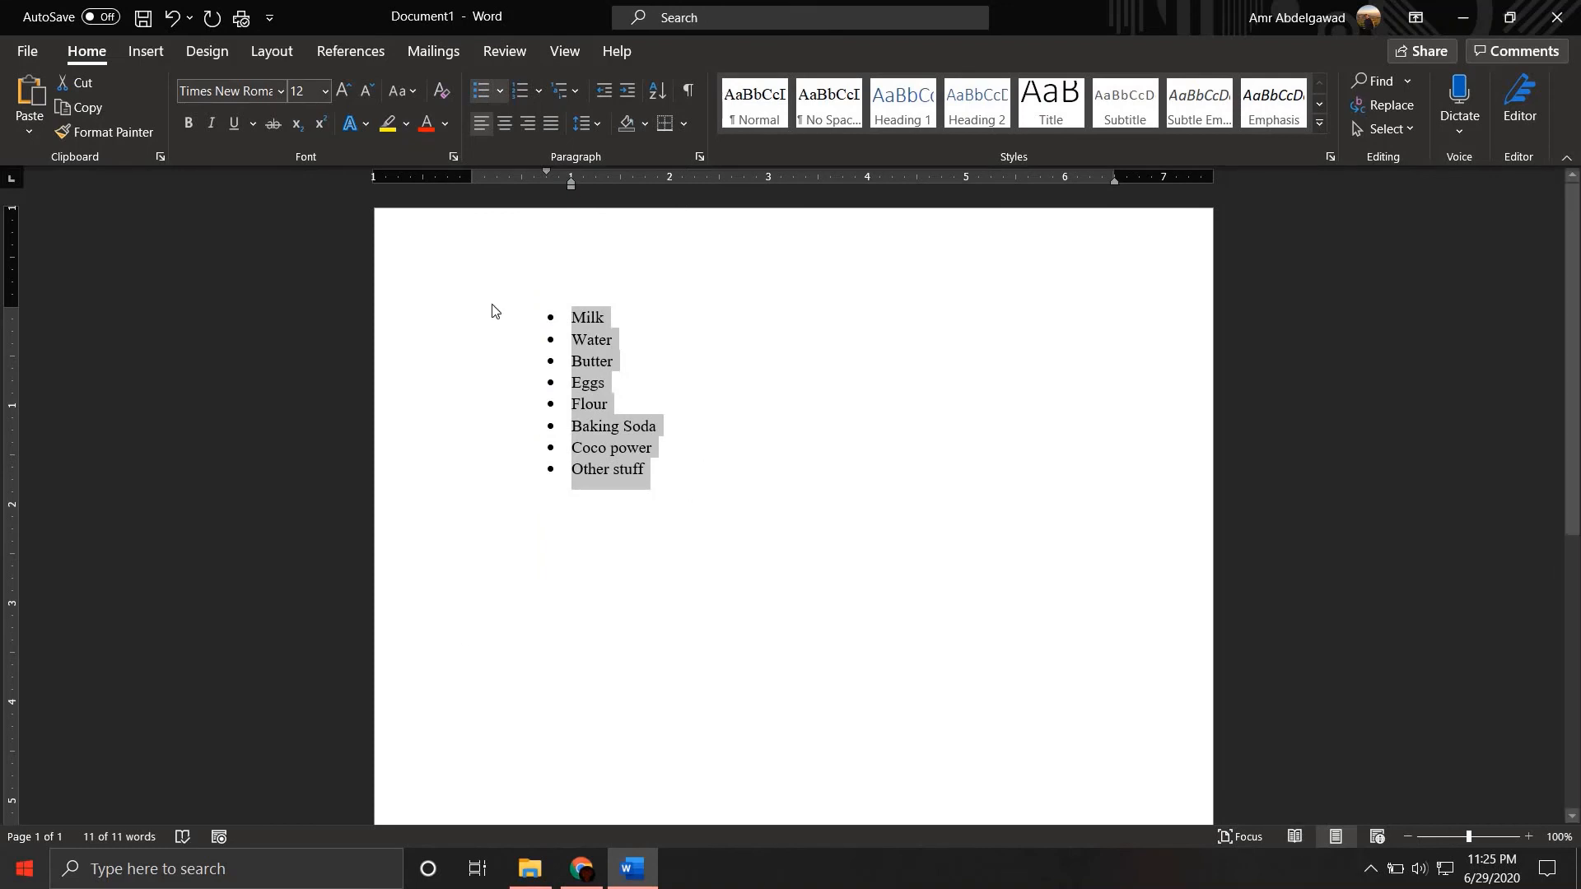
pyautogui.click(736, 485)
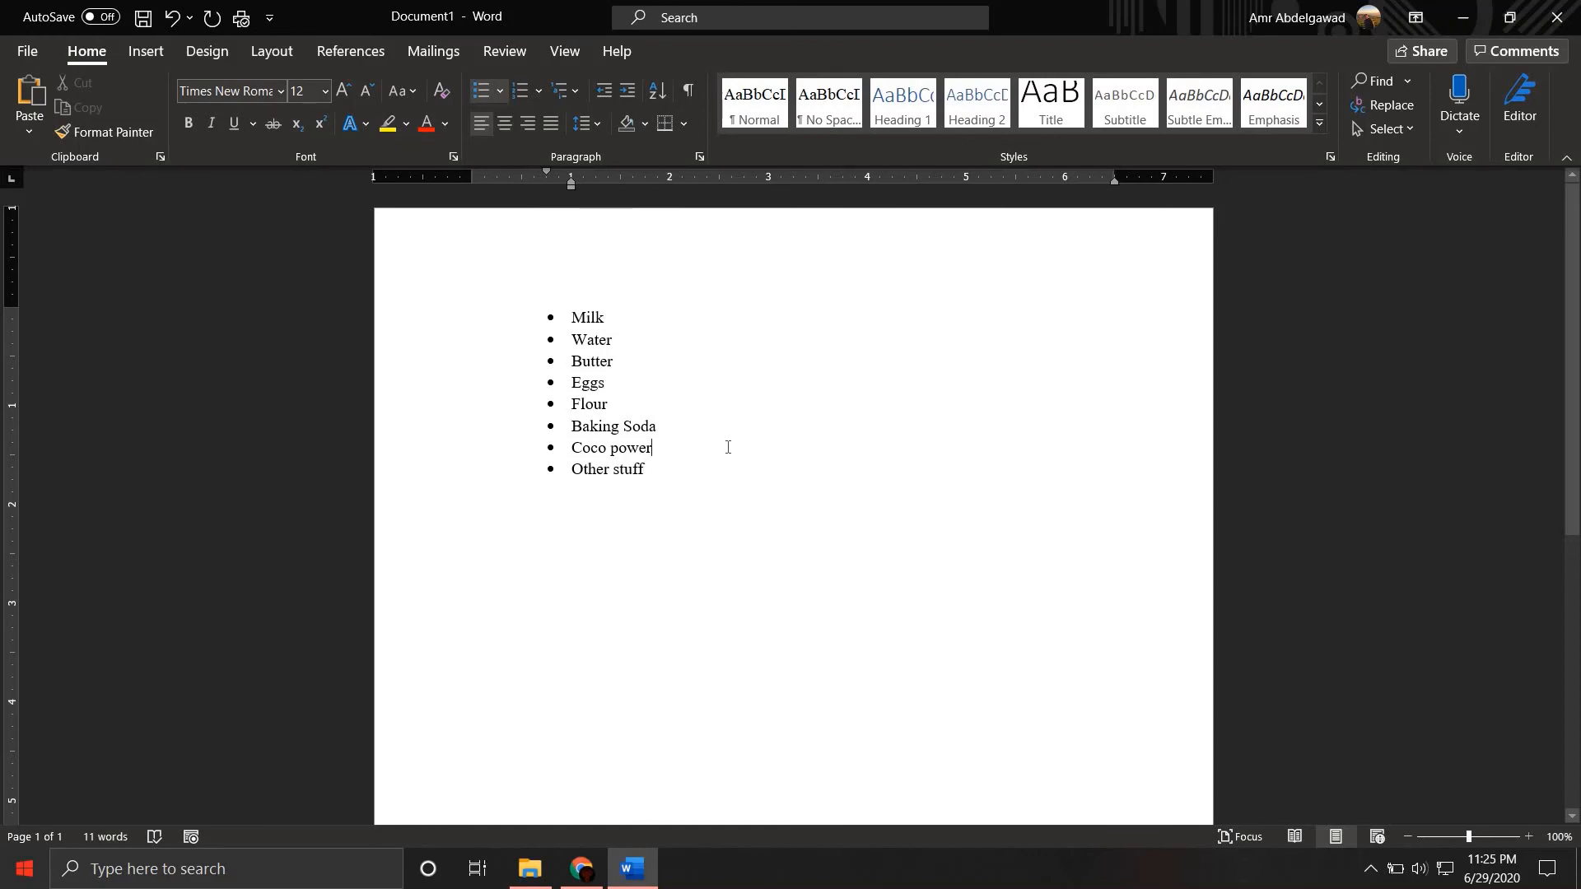
pyautogui.press('Return')
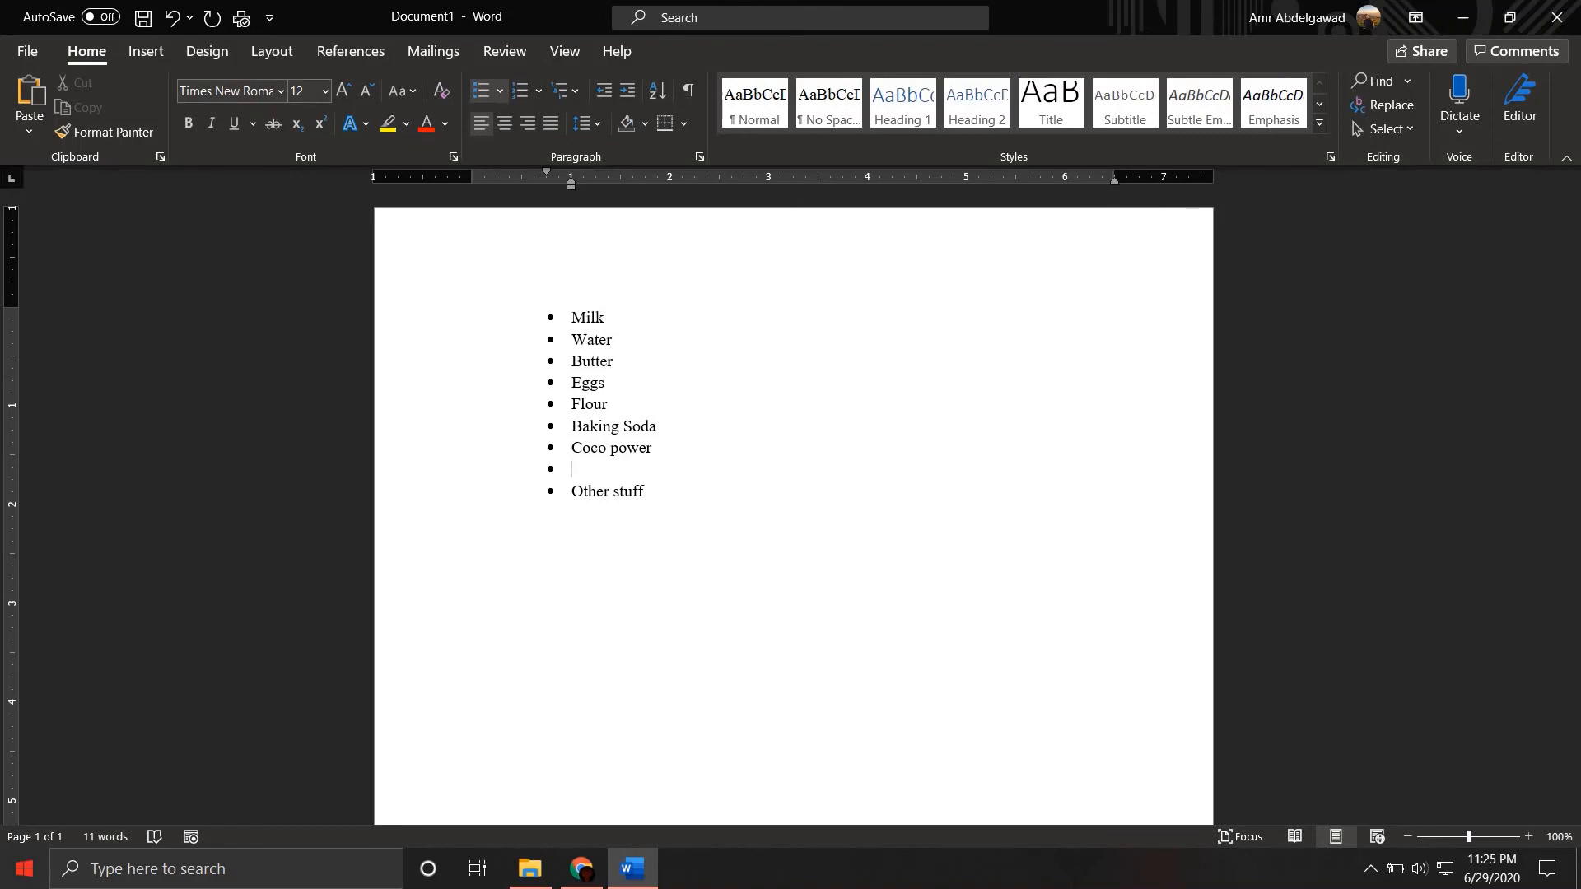
pyautogui.write('More stuff')
# - End the bulleted list after "Other stuff" and write the correctly spelled line "Combine all wet ingredients into a bowl" below it
pyautogui.click(551, 491)
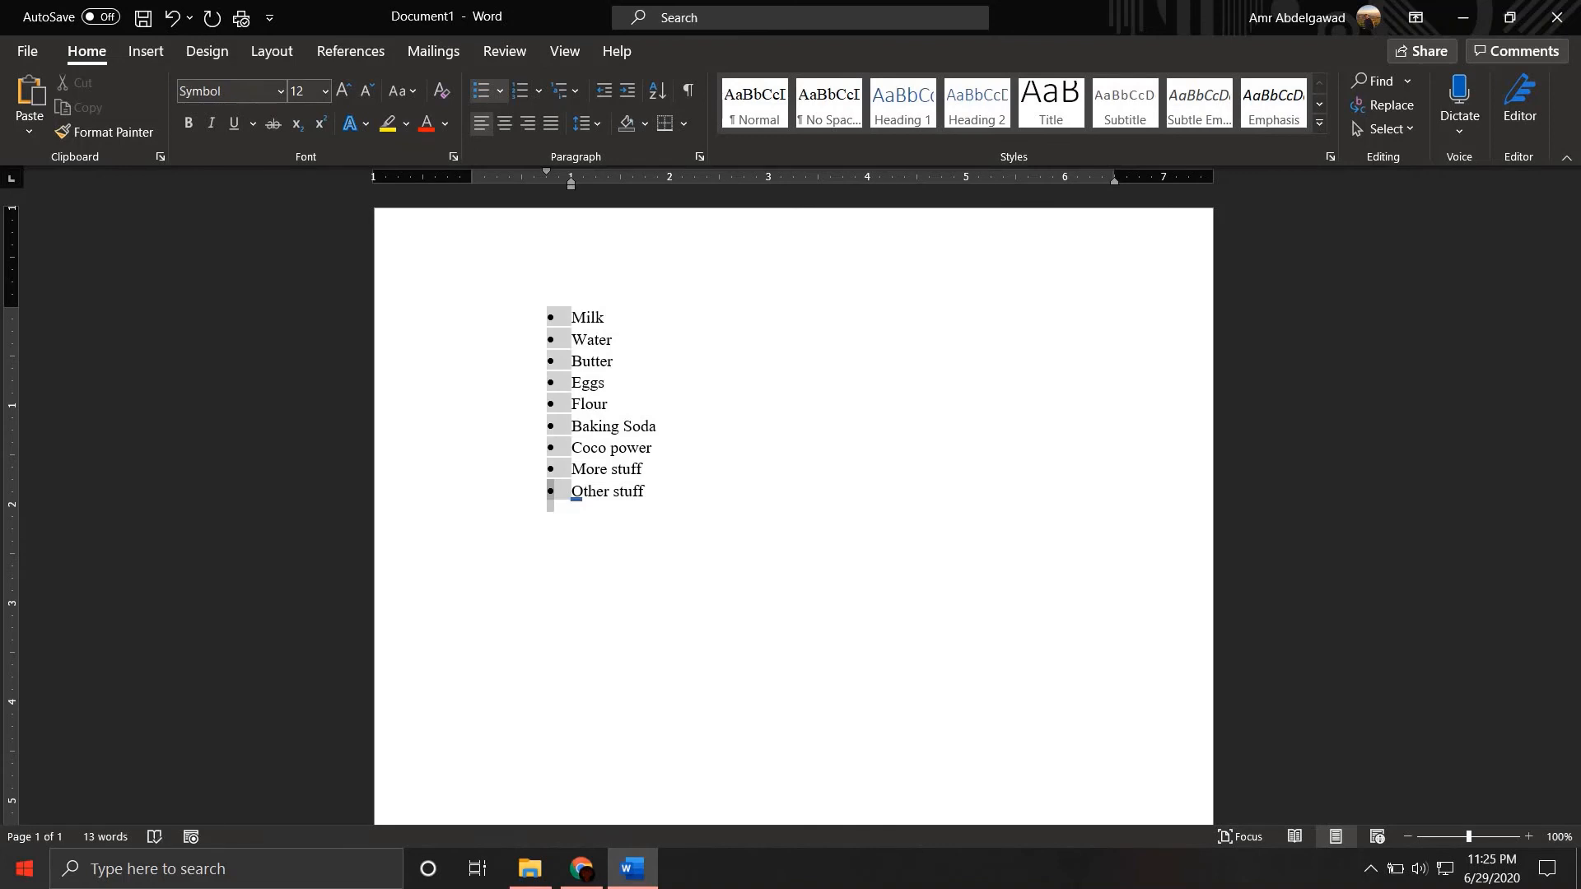
pyautogui.click(569, 492)
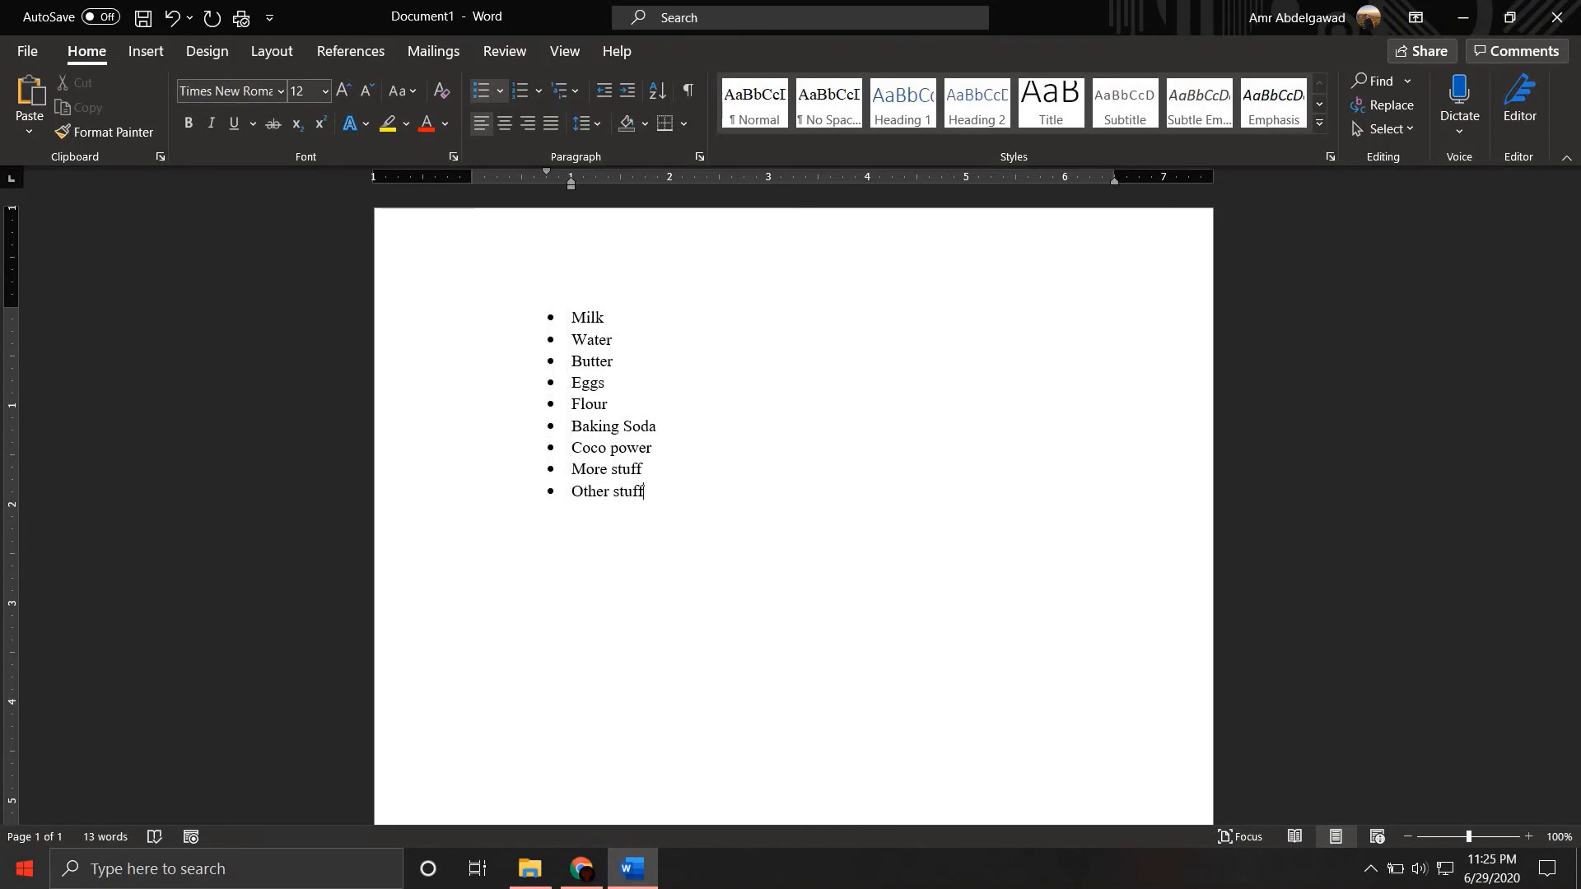
pyautogui.press('Return')
pyautogui.press('Return')
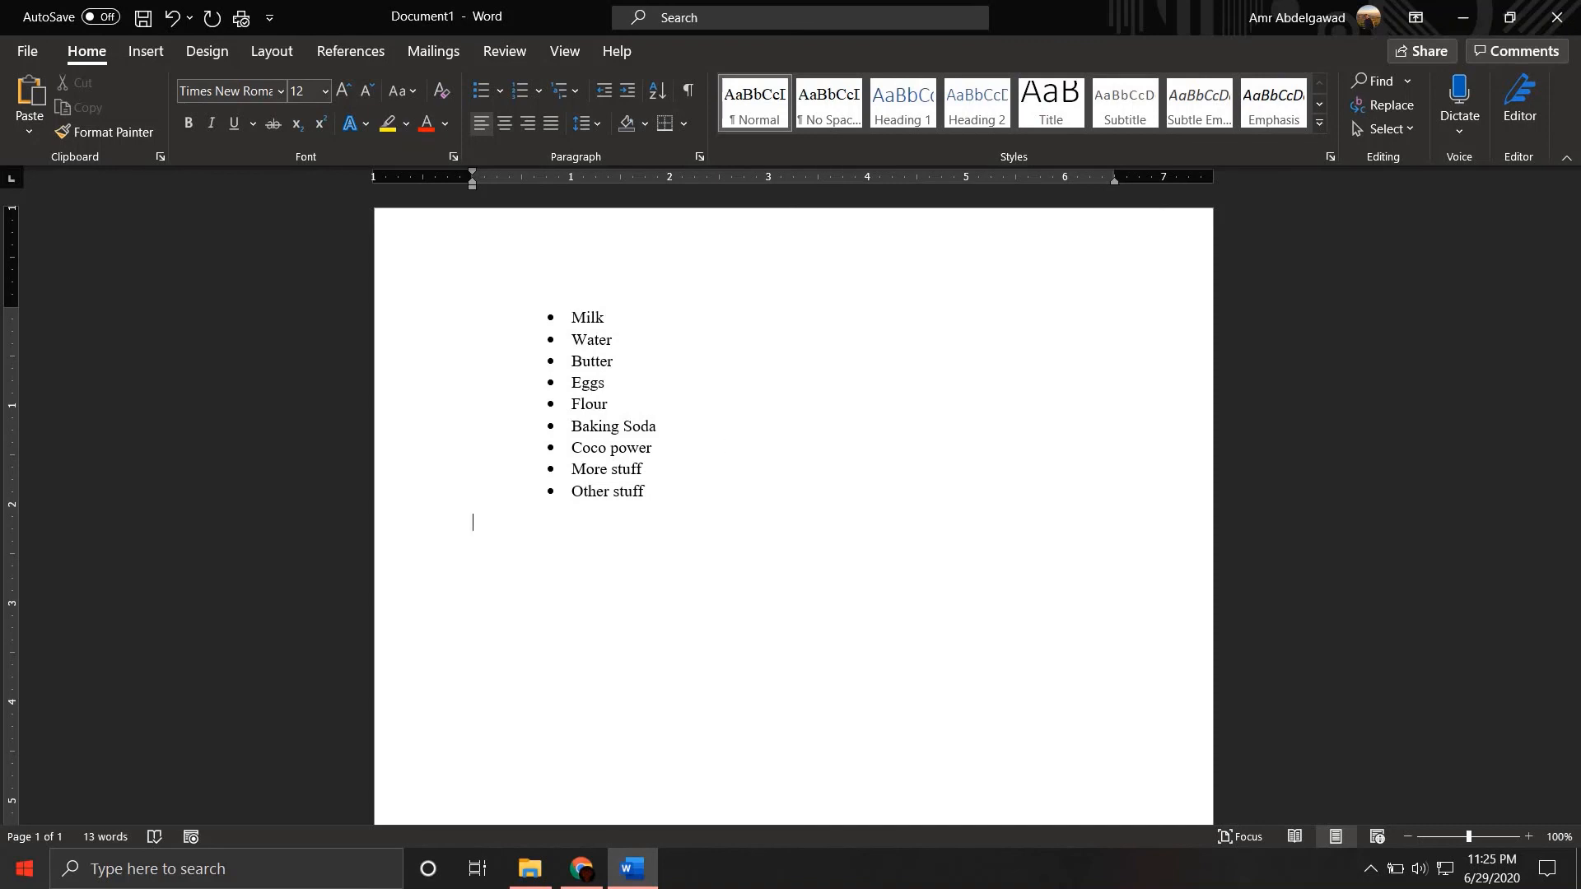
pyautogui.write('Combine all wet ingredi')
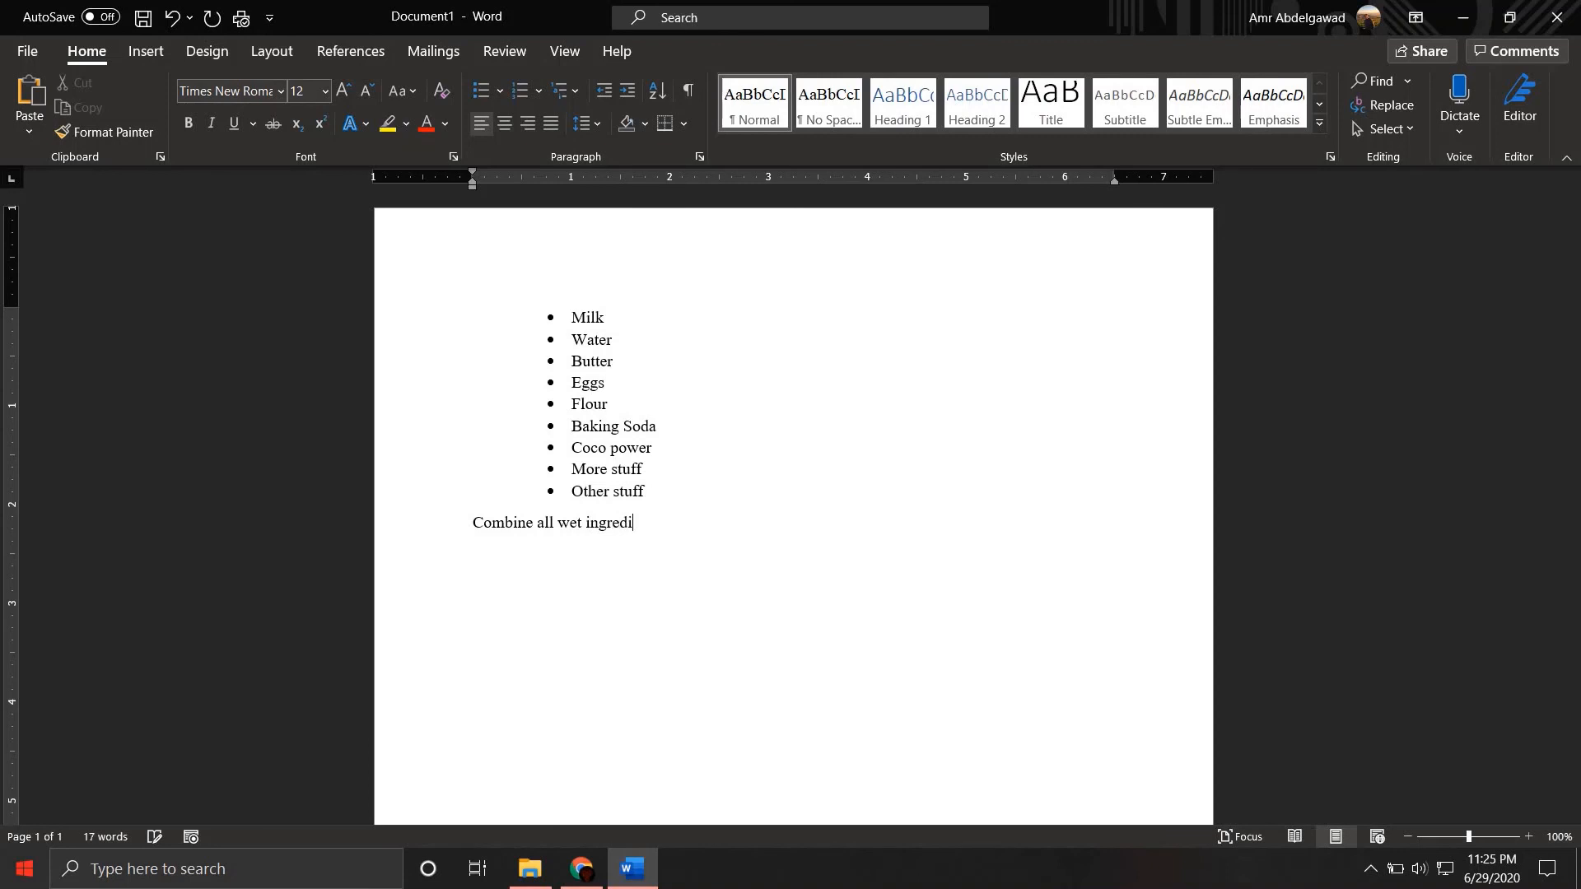
pyautogui.write('etns into a bowl')
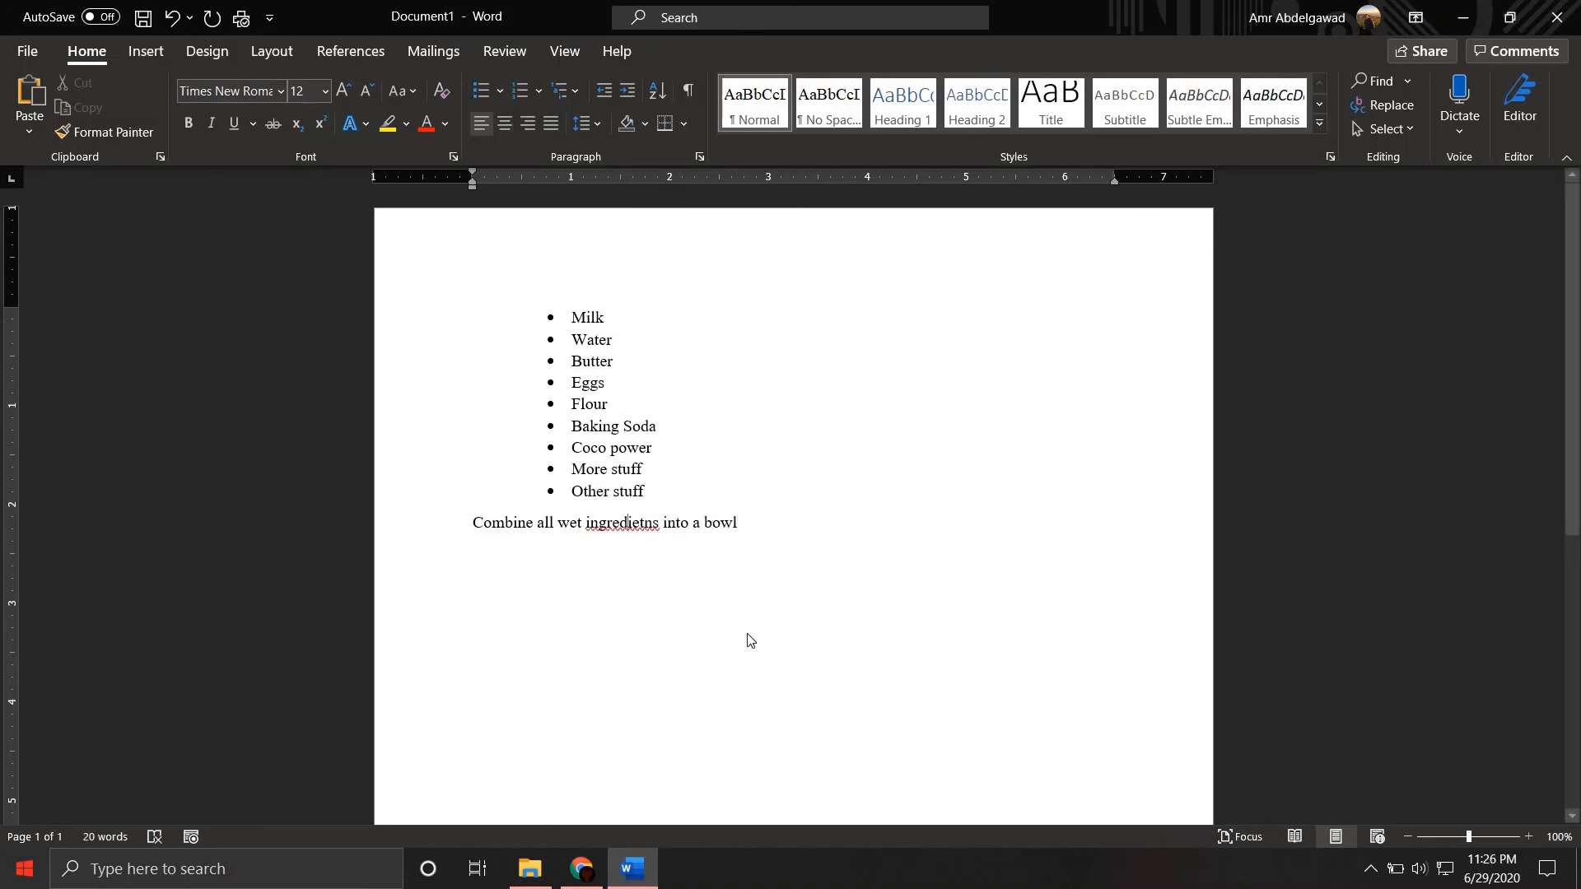
pyautogui.rightClick(628, 525)
pyautogui.click(740, 564)
# - Add the line "Combine all dry ingredients into another bowl" below the wet ingredients instruction
pyautogui.click(833, 525)
pyautogui.press('Return')
pyautogui.write('Combine all')
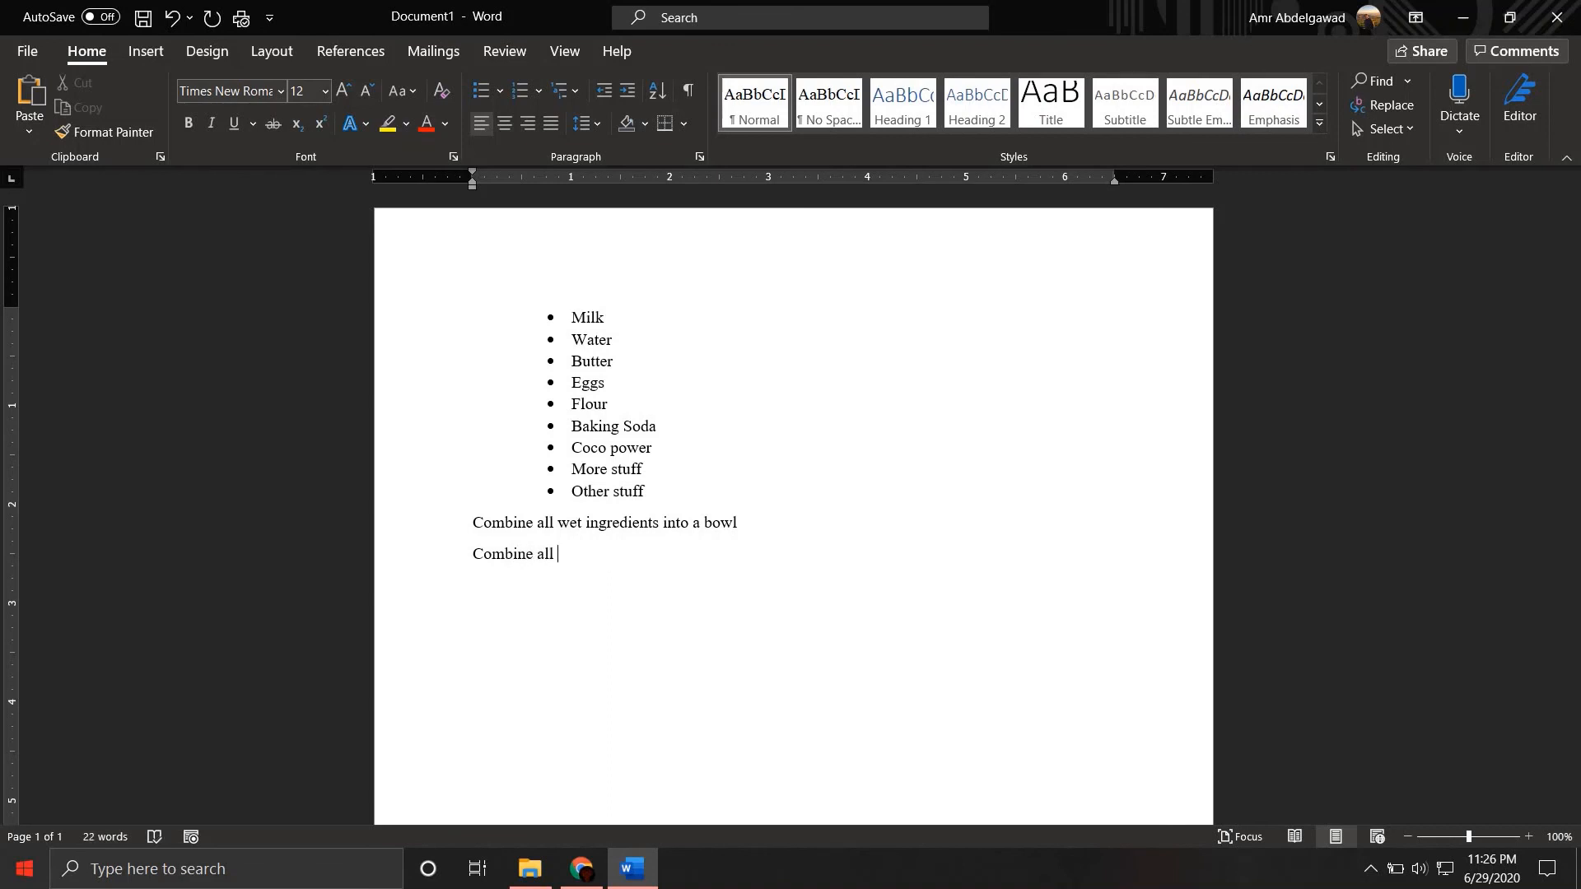
pyautogui.write(' dry ingre')
pyautogui.write('nts into another bowl')
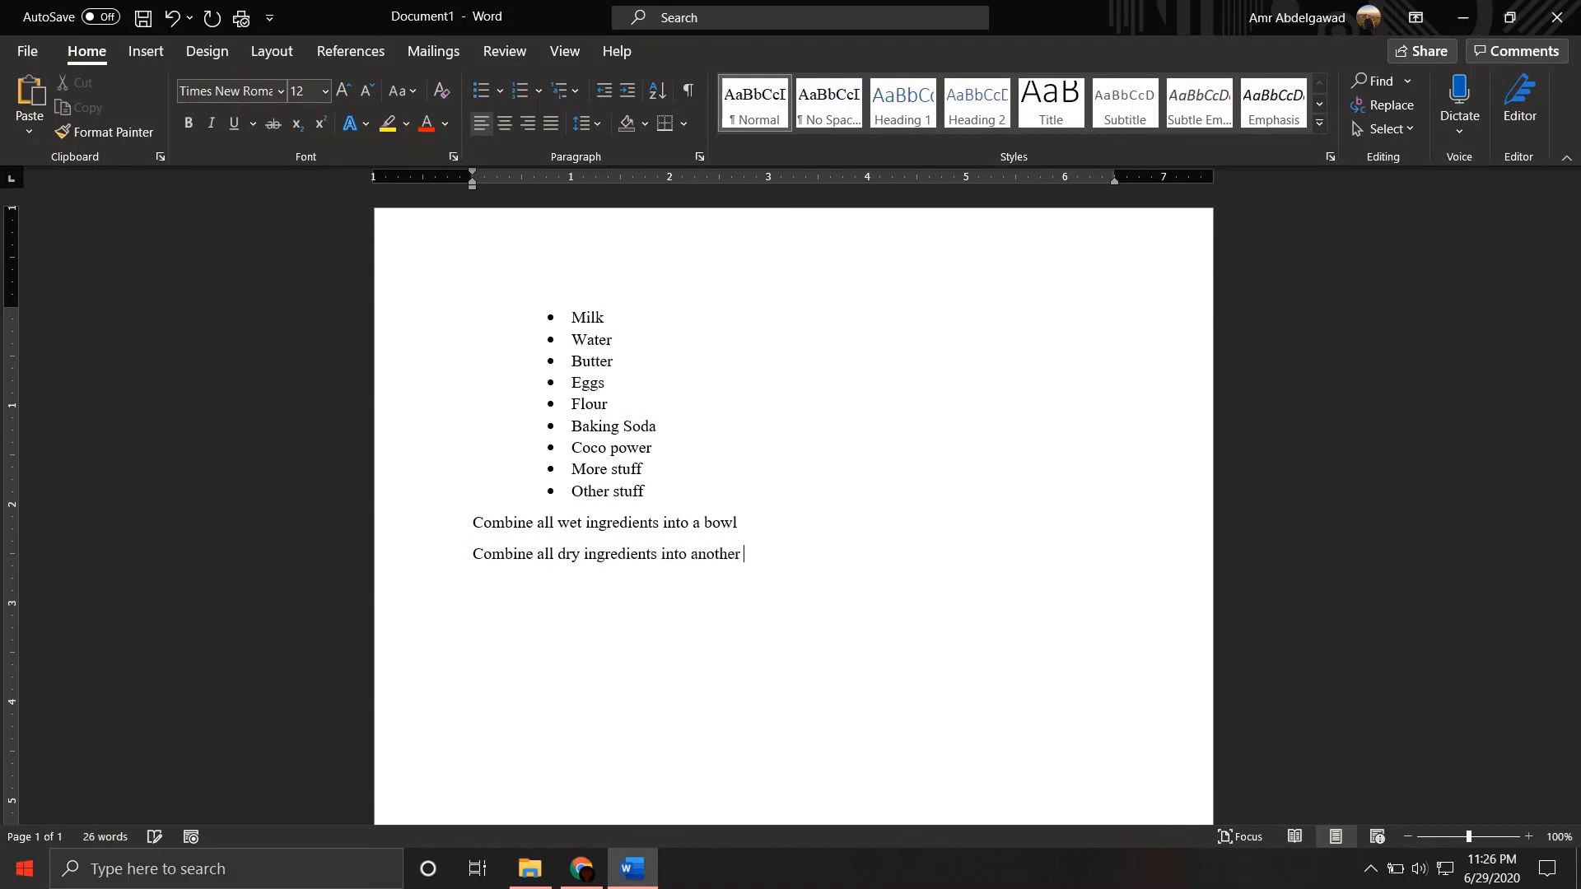
# - Add the instruction lines "Mix both bowls" and "Insert into oven for thirty minutes" below the dry ingredients line
pyautogui.press('Return')
pyautogui.write('Mix both bowls')
pyautogui.press('Return')
pyautogui.write('Ind')
pyautogui.press('BackSpace')
pyautogui.press('BackSpace')
pyautogui.press('BackSpace')
pyautogui.write('Inser')
pyautogui.press('BackSpace')
pyautogui.press('BackSpace')
pyautogui.write('ey')
pyautogui.press('BackSpace')
pyautogui.press('BackSpace')
pyautogui.write('rt int')
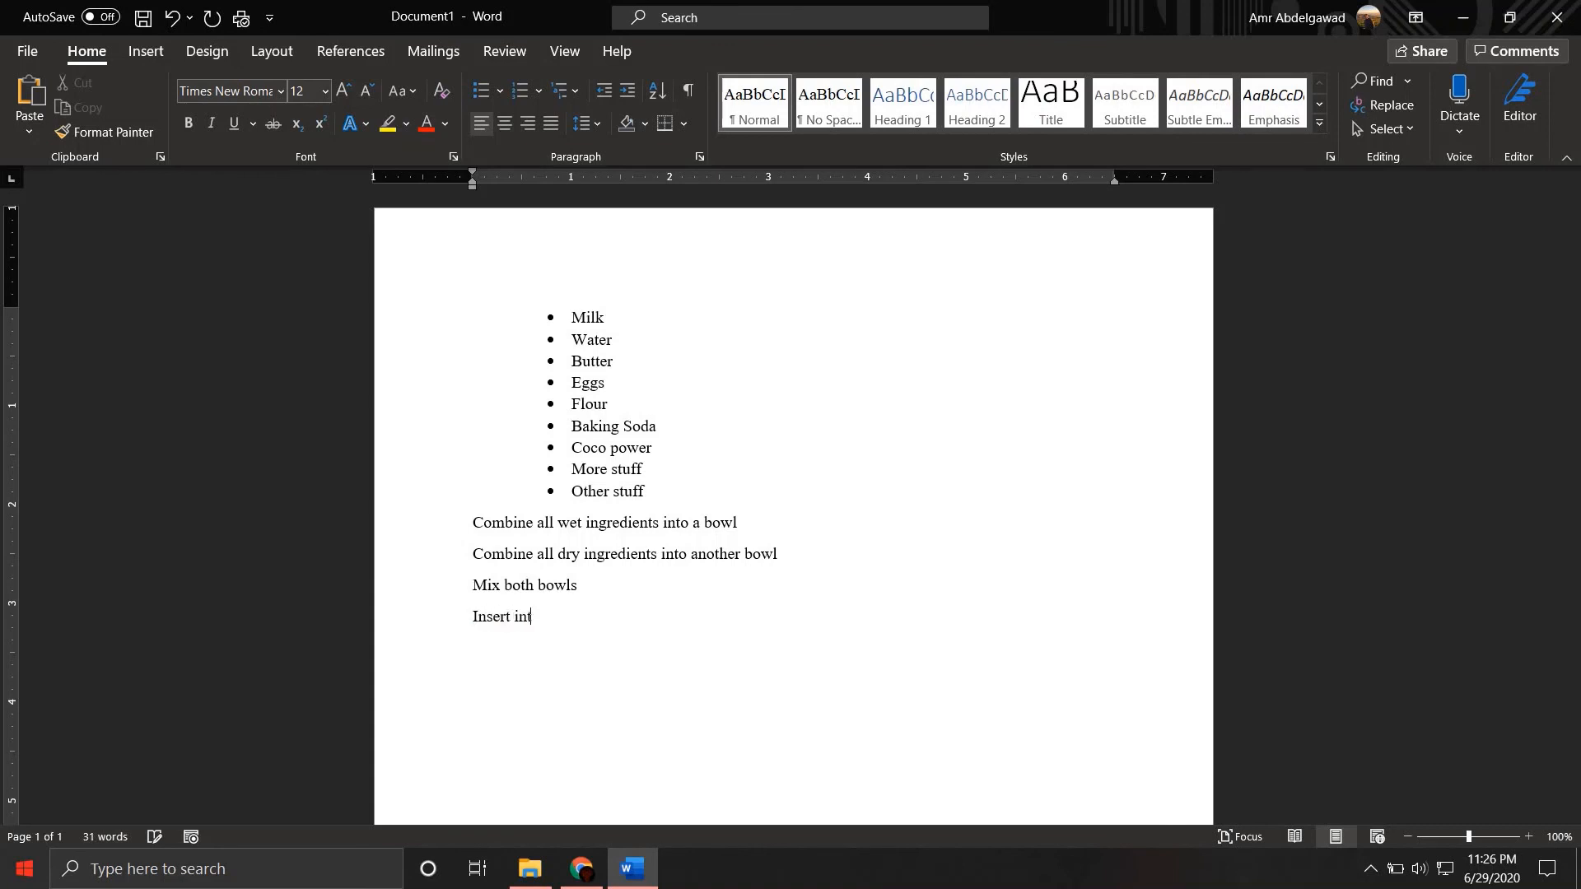
pyautogui.write('o oven for thirty minutes')
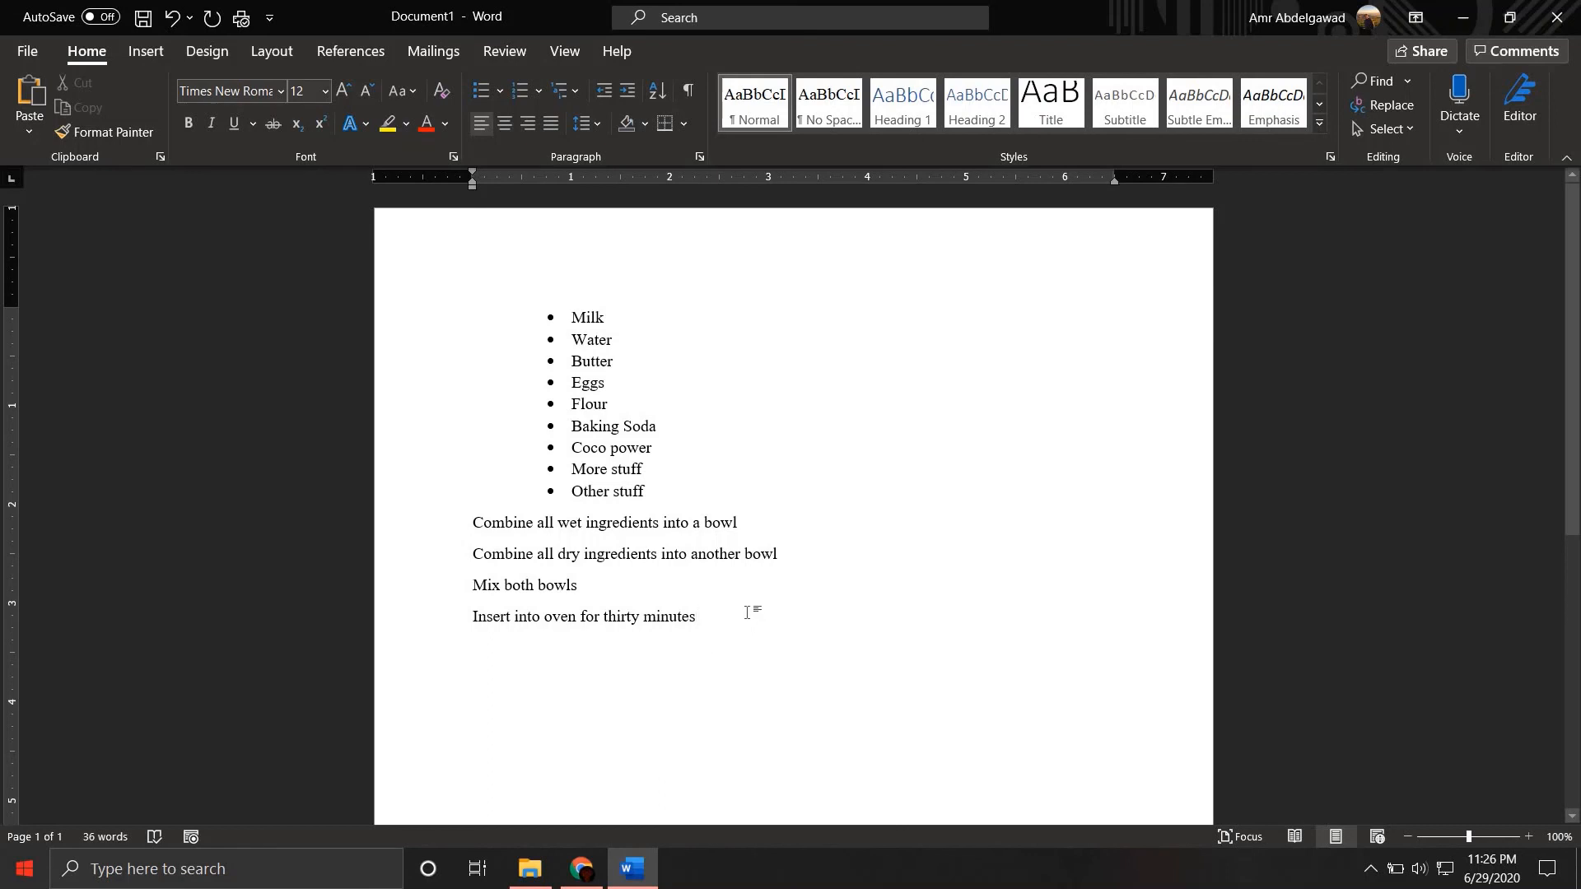
# - Turn the four recipe instruction lines into a numbered list
pyautogui.keyDown('shift'); pyautogui.click(455, 554); pyautogui.keyUp('shift')
pyautogui.keyDown('shift'); pyautogui.click(372, 531); pyautogui.keyUp('shift')
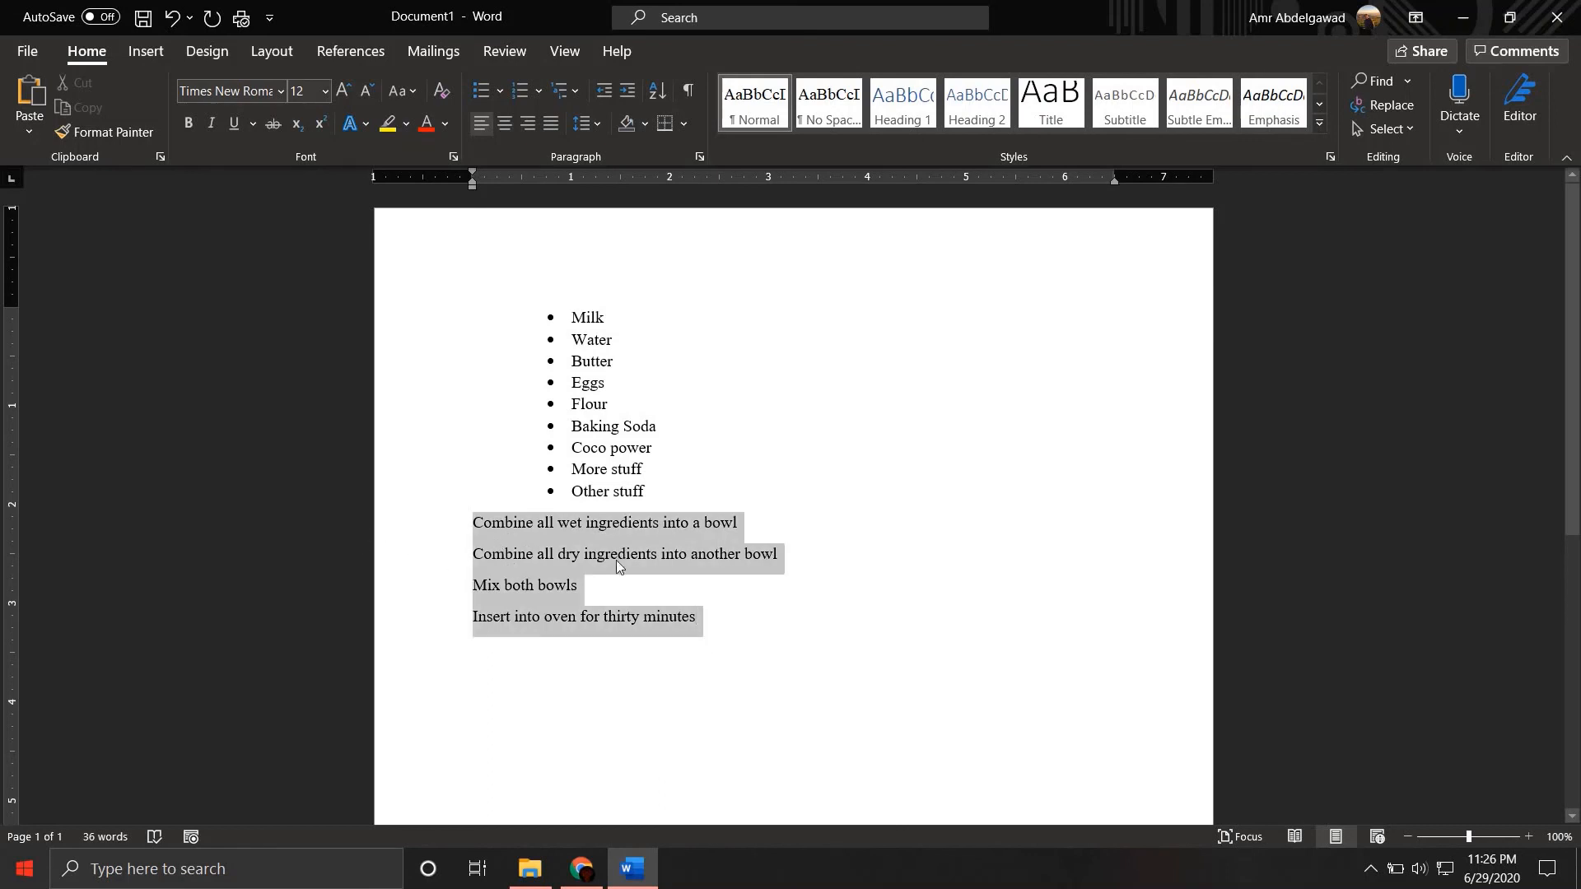
pyautogui.click(522, 87)
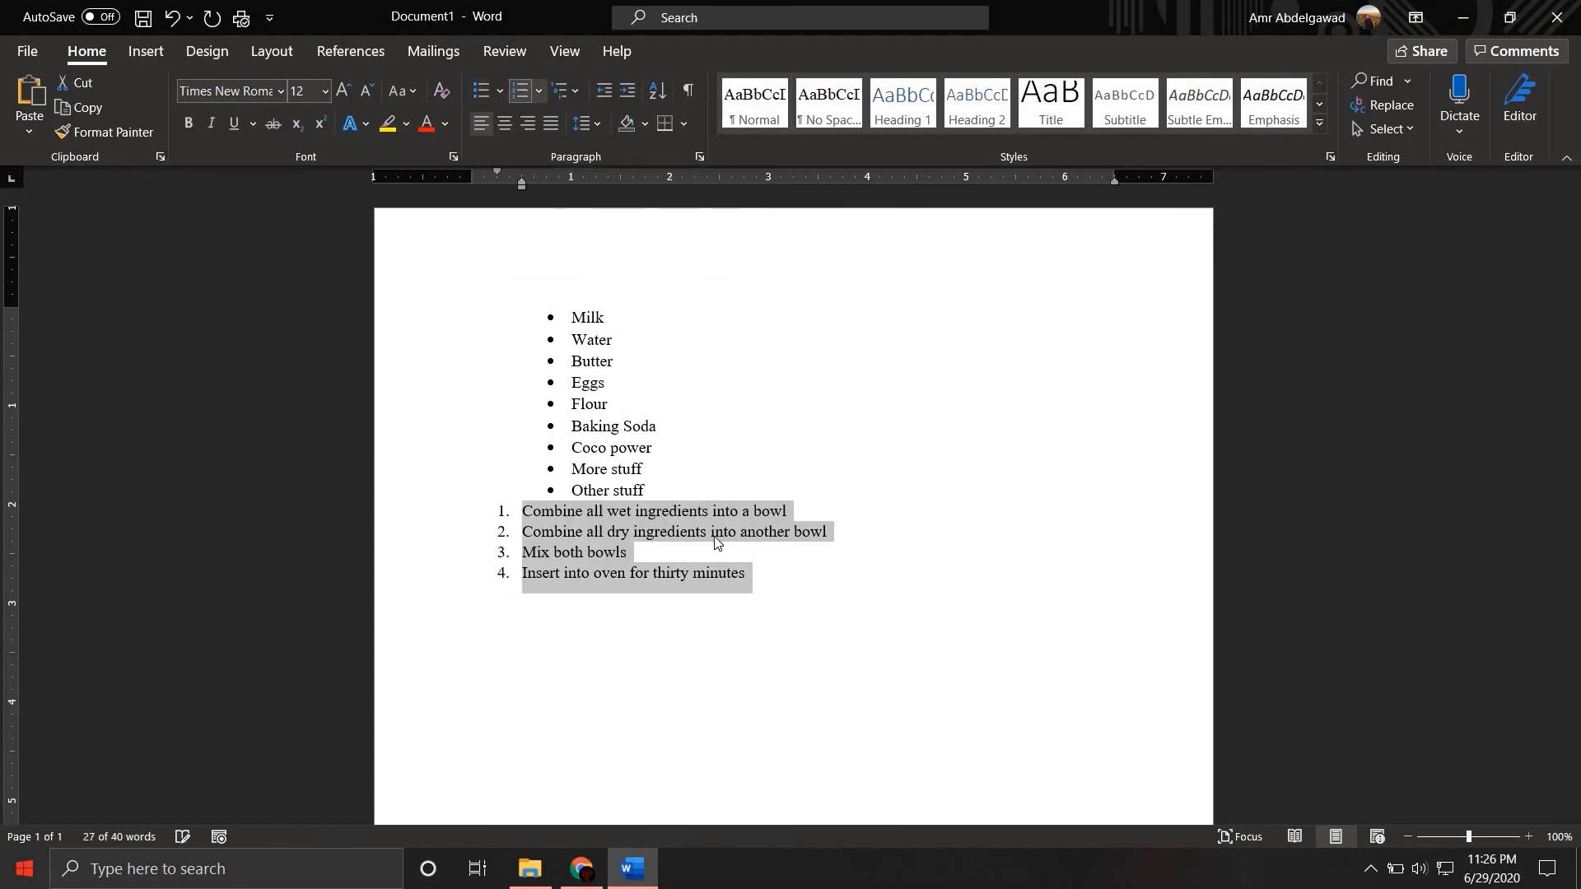
# - Insert a blank unbulleted line after "Other stuff" to separate the bulleted list from the numbered list
pyautogui.click(703, 467)
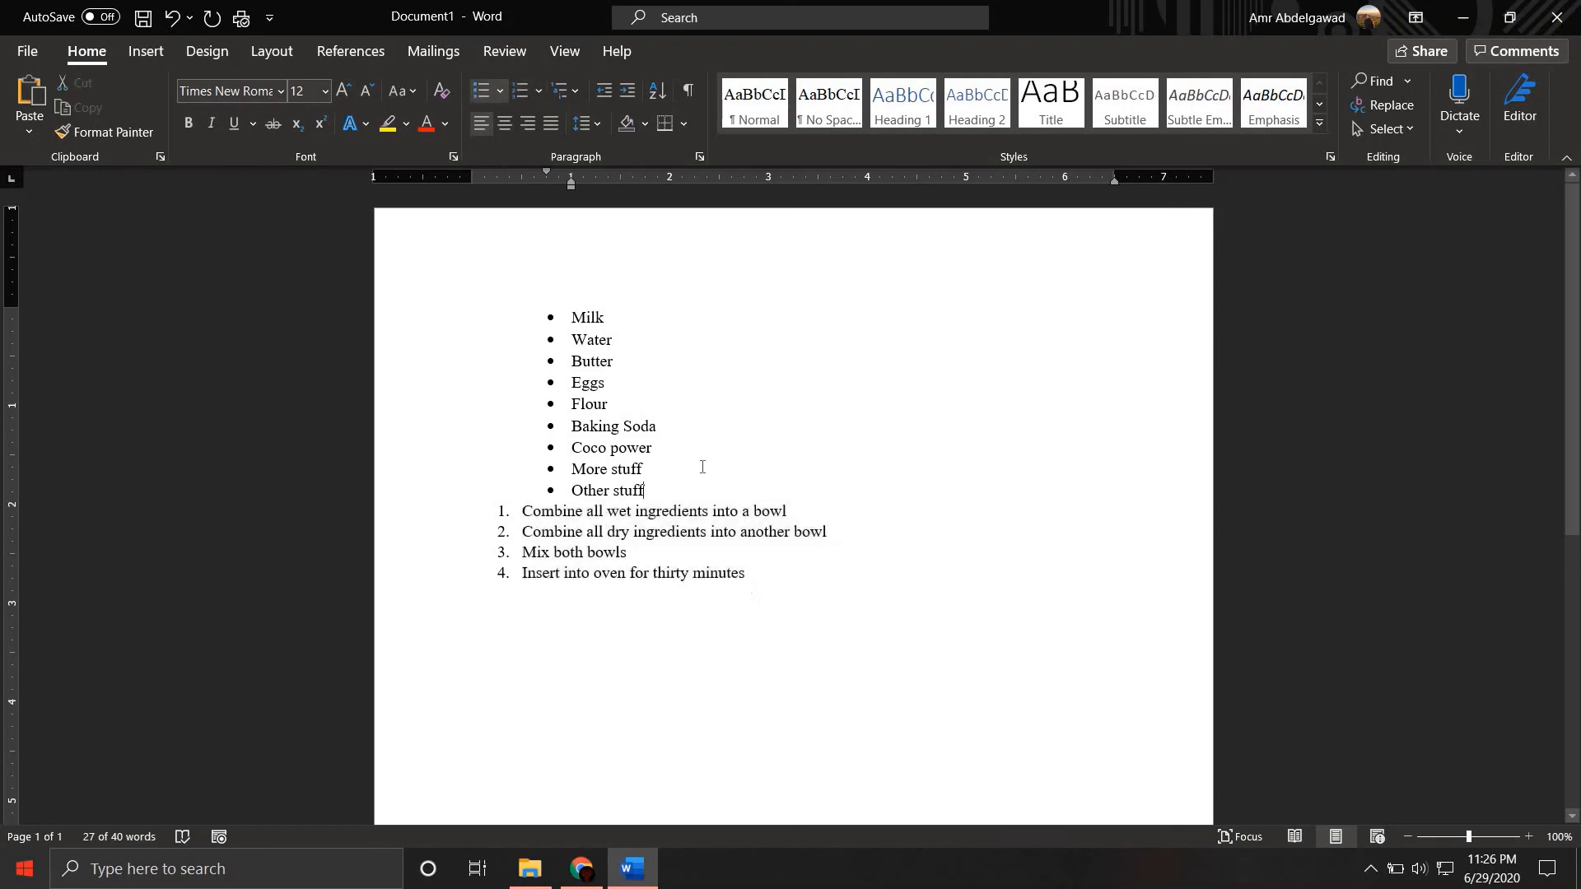
pyautogui.press('Return')
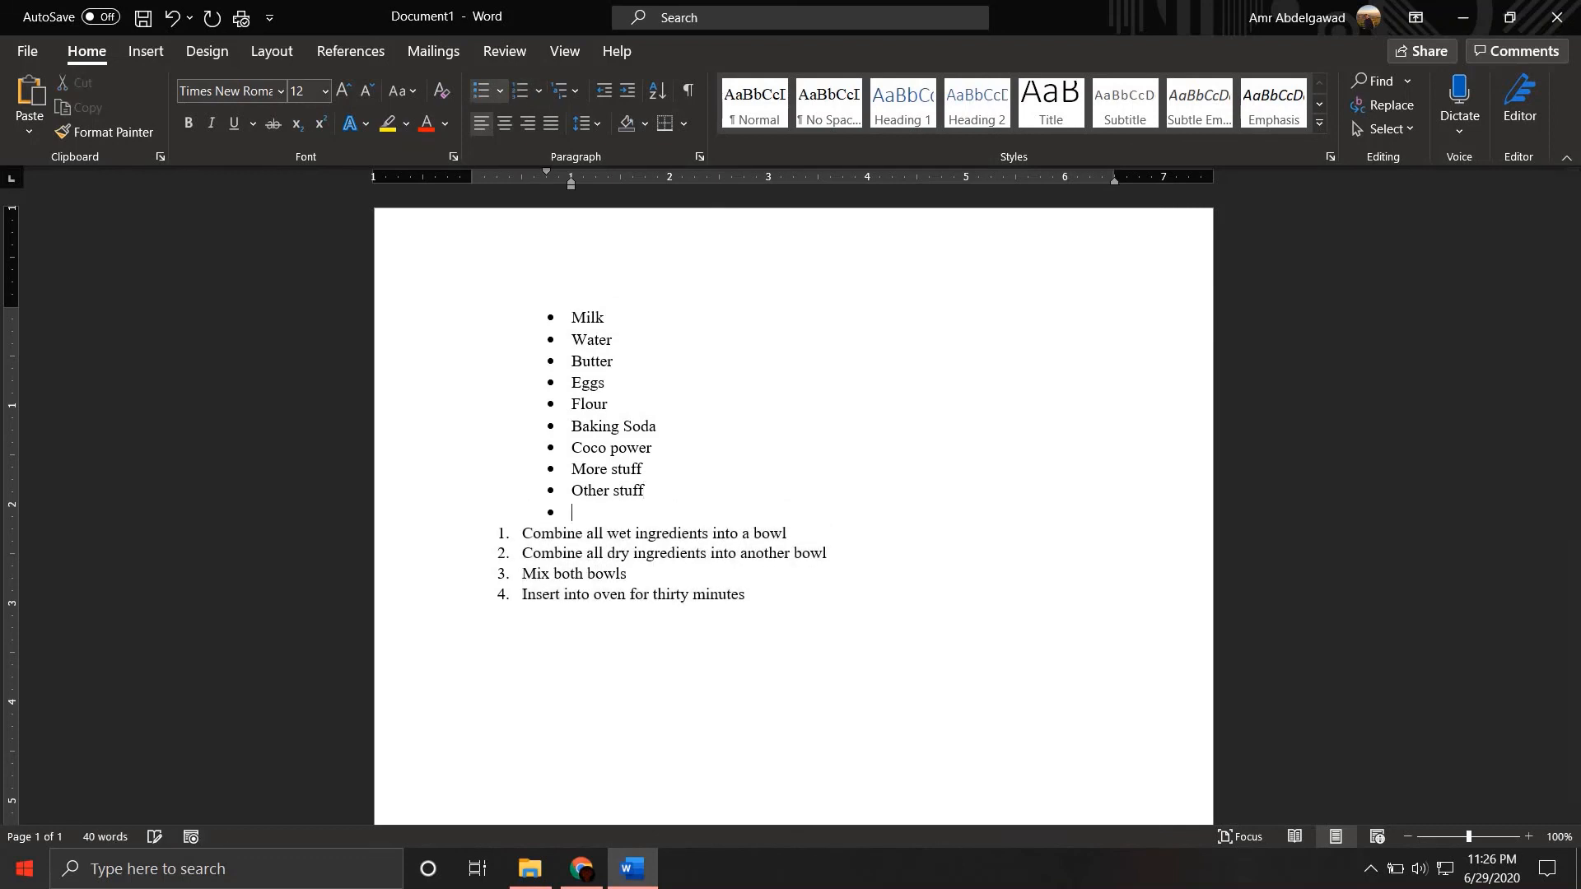
pyautogui.press('Return')
pyautogui.press('Return')
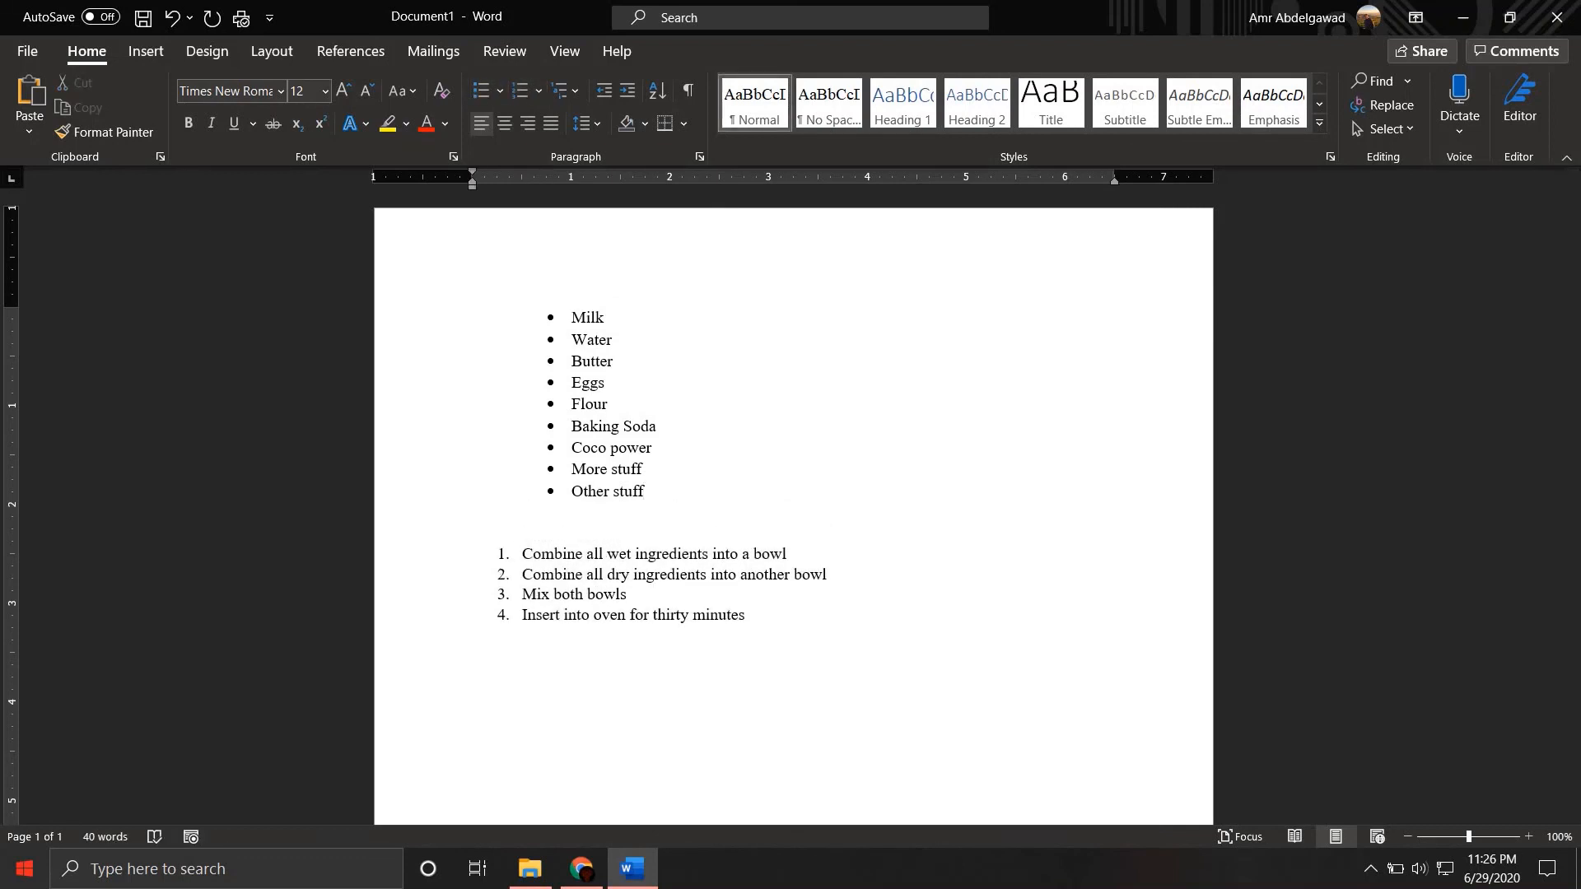
pyautogui.moveTo(655, 491); pyautogui.dragTo(451, 194)
pyautogui.moveTo(491, 554); pyautogui.dragTo(656, 692)
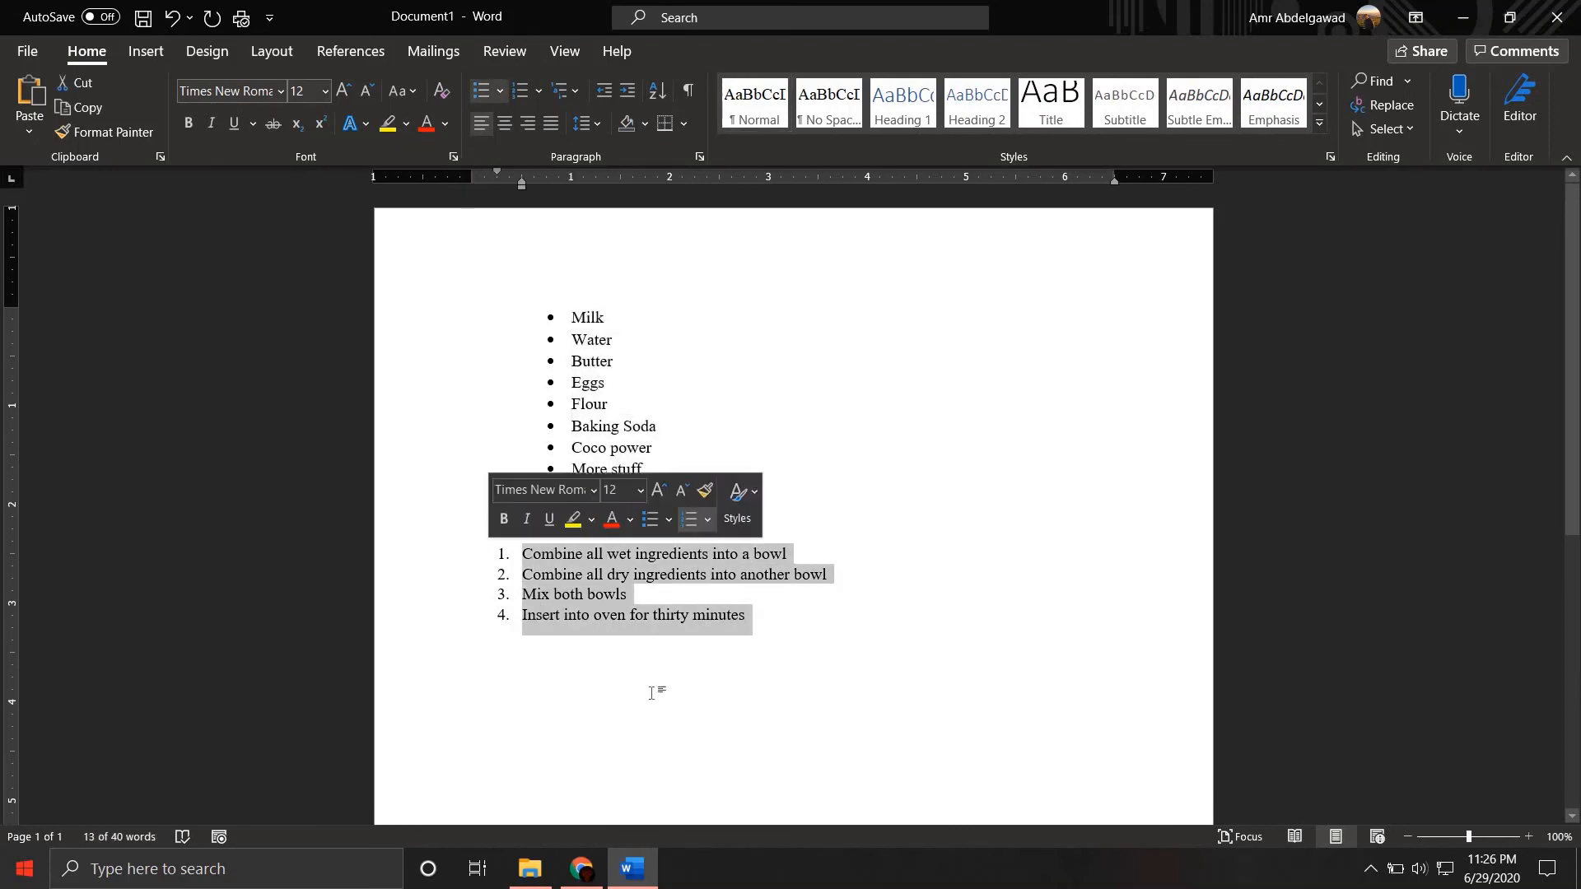
pyautogui.click(708, 691)
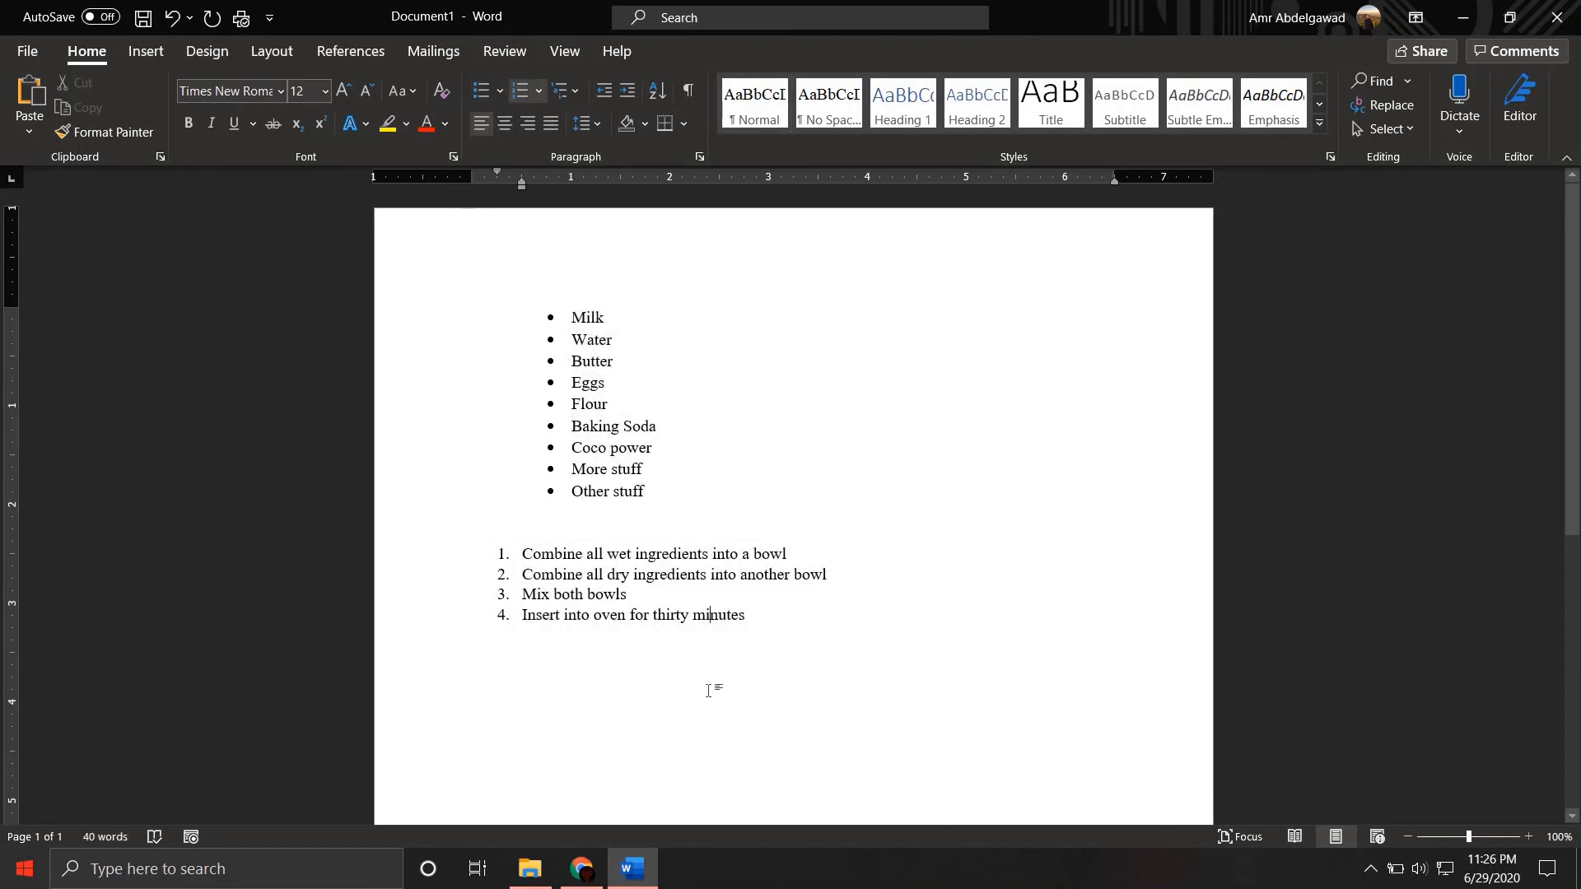